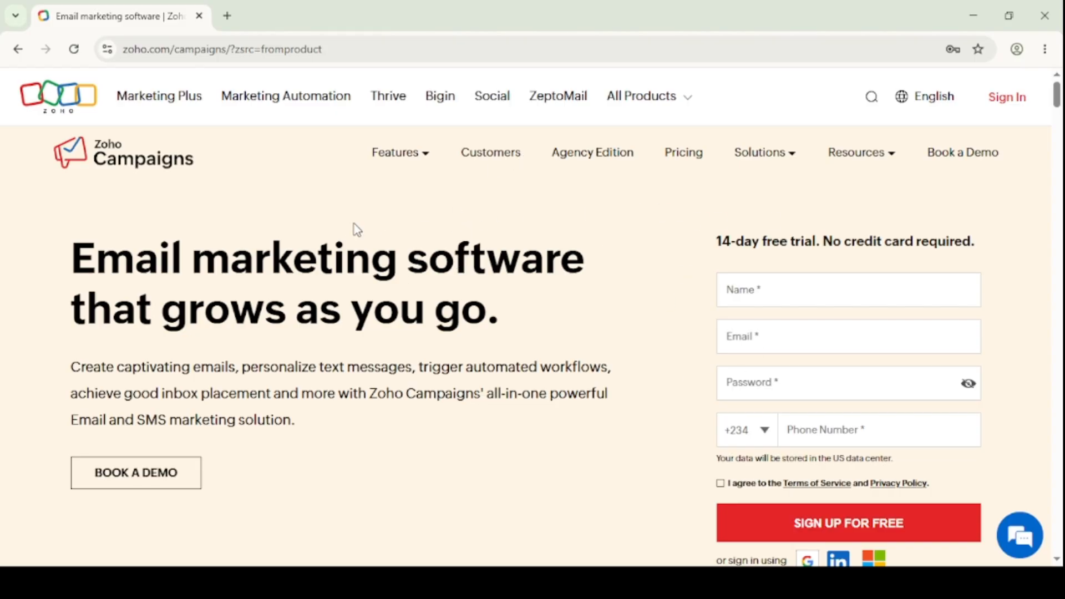
# Open campaigns.zoho.com in a new browser tab.
pyautogui.click(226, 16)
pyautogui.click(290, 50)
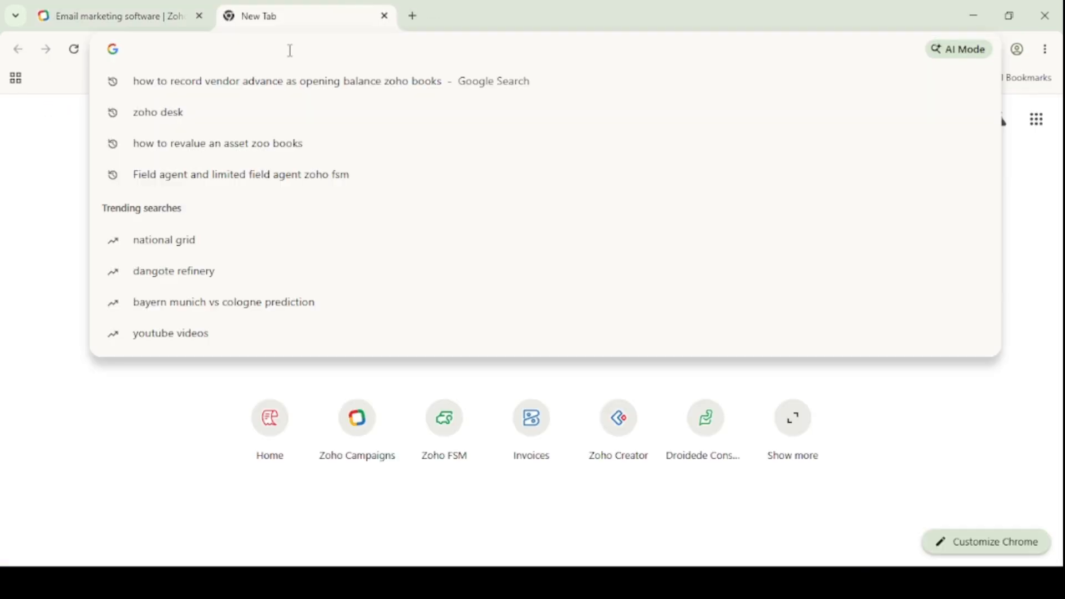
pyautogui.write('campaoi')
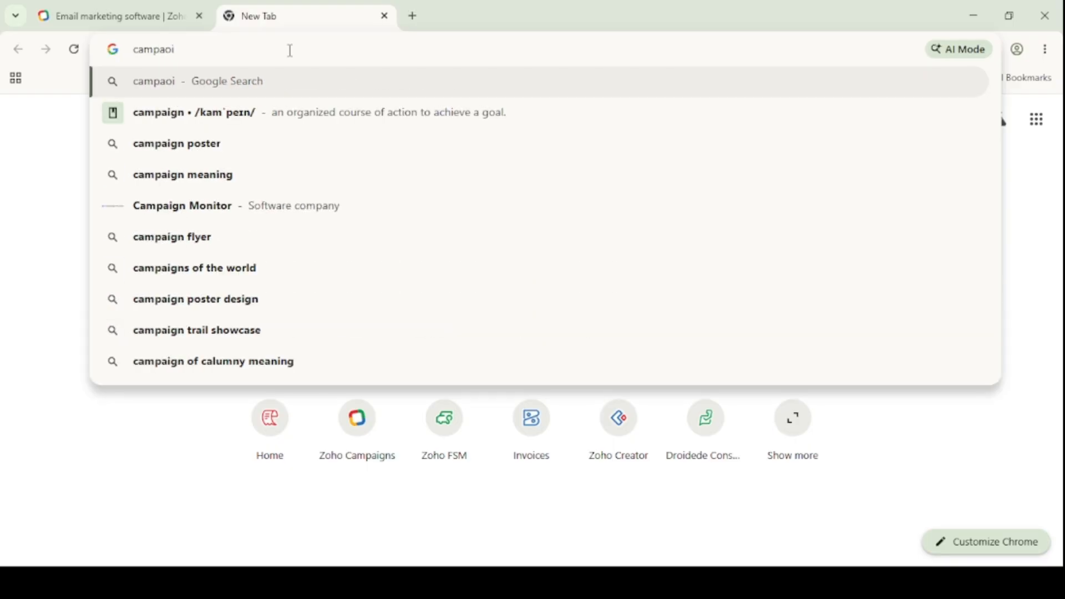
pyautogui.press('BackSpace')
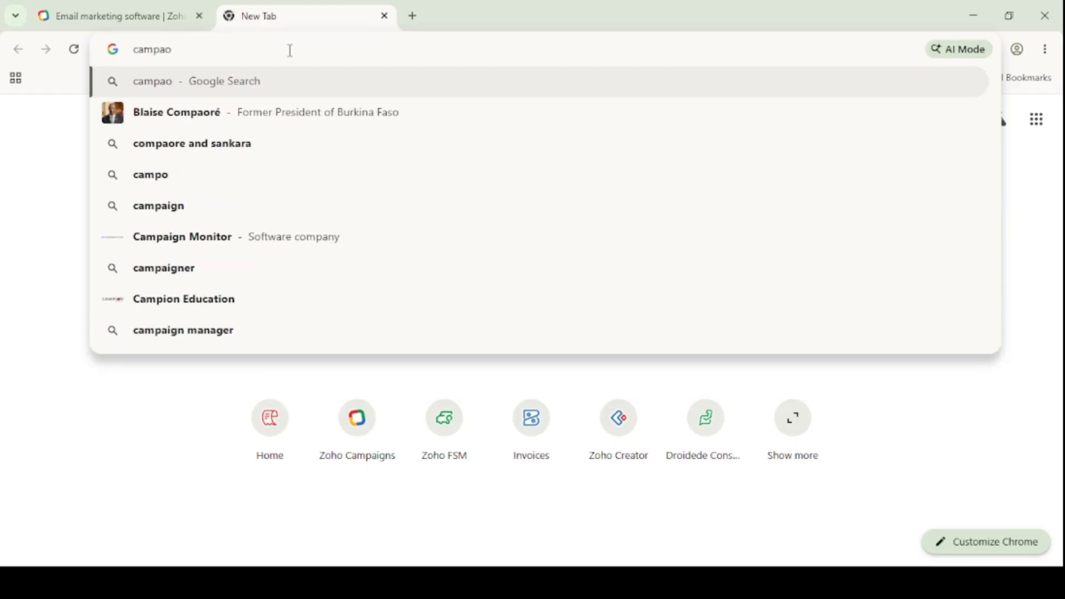
pyautogui.write('igns.')
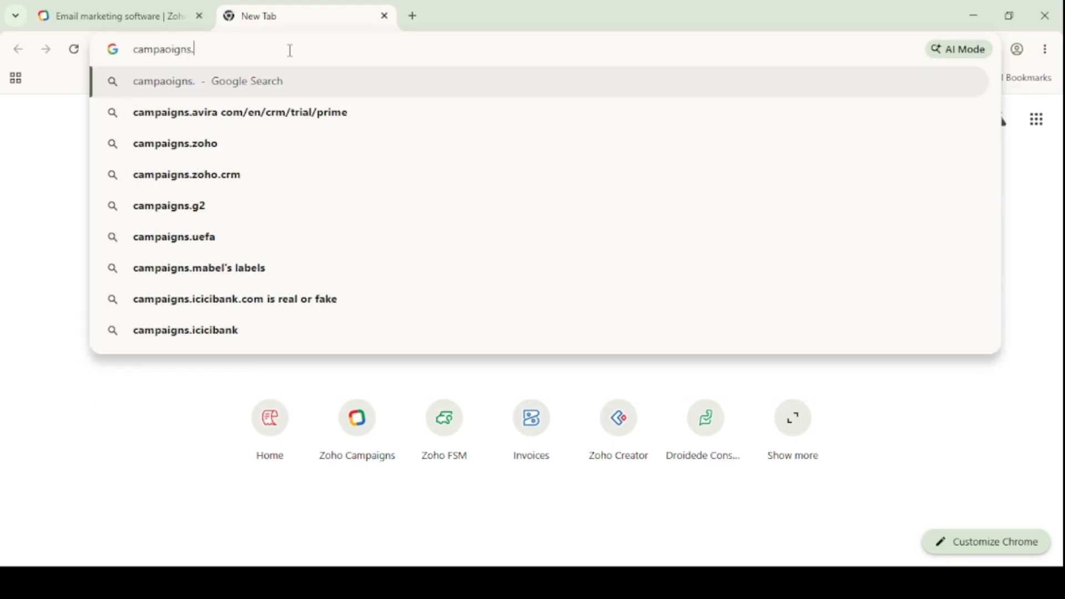
pyautogui.write('zoho.c')
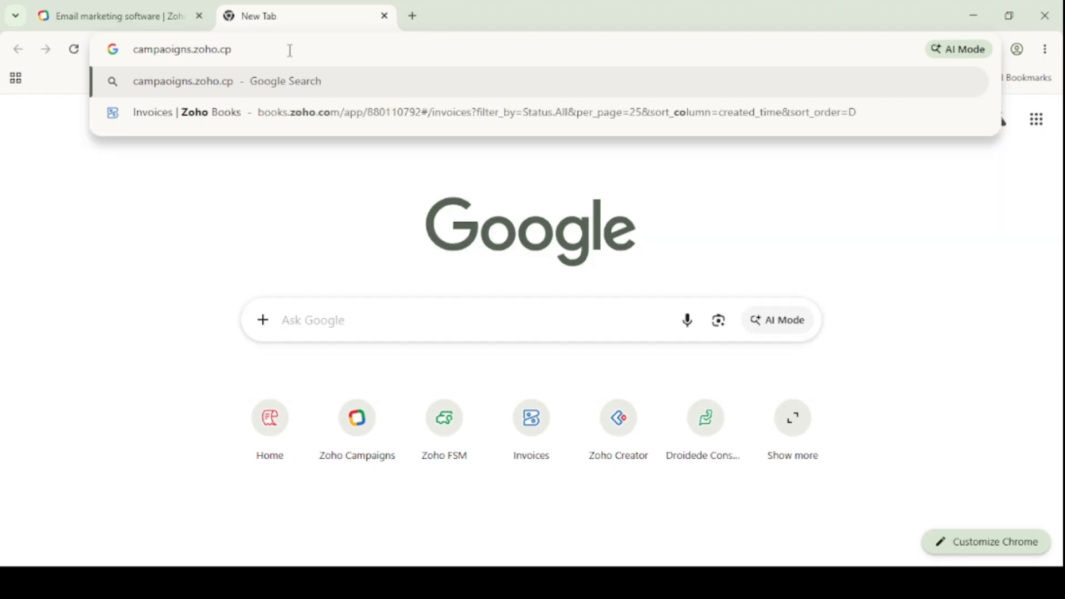
pyautogui.write('om')
pyautogui.press('Return')
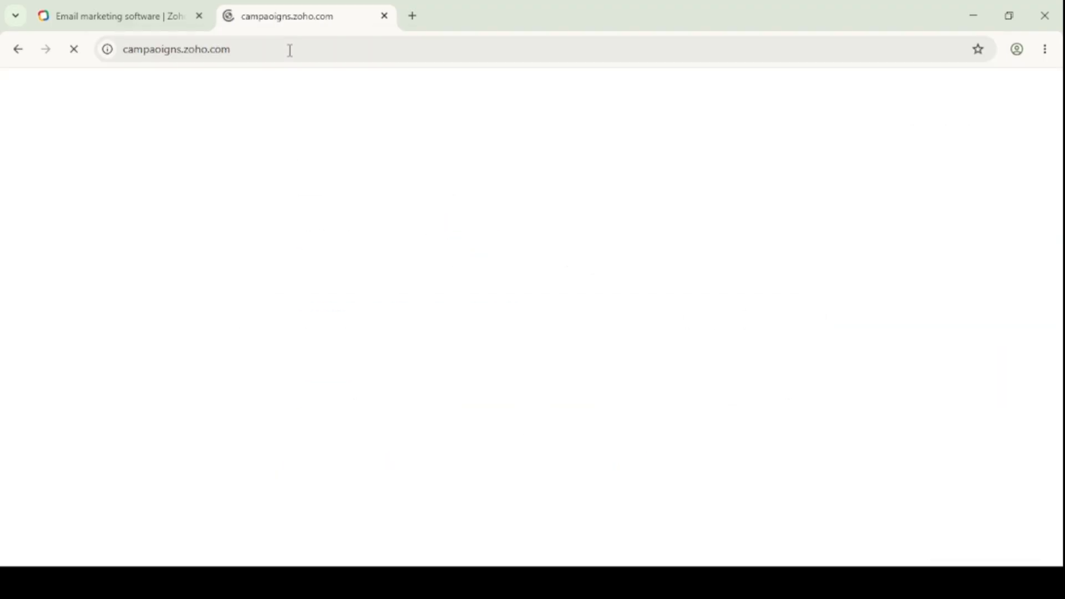
pyautogui.click(174, 55)
pyautogui.write('c')
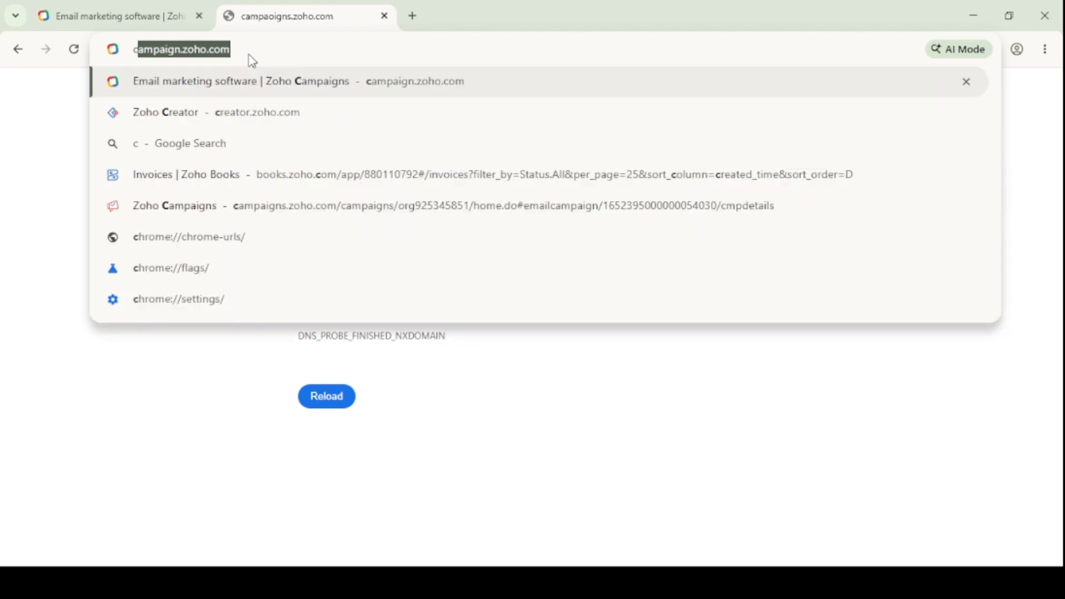
pyautogui.write('ampaigns.zoho.com')
pyautogui.press('Return')
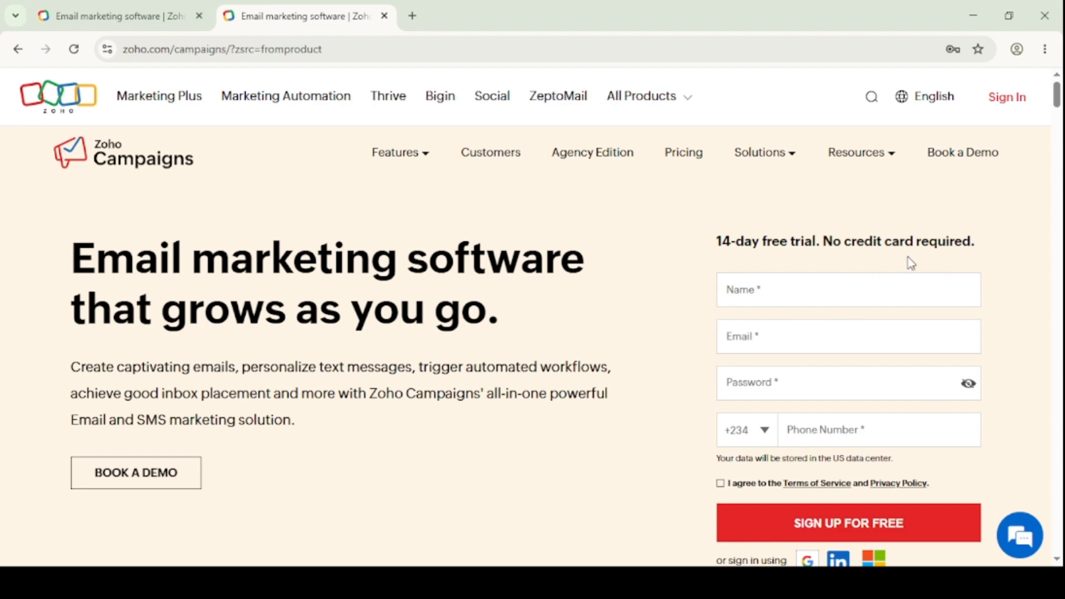
# Go through the name, email, password and phone fields of the free-trial sign-up form and tick the terms agreement.
pyautogui.scroll(-1, 777, 283)
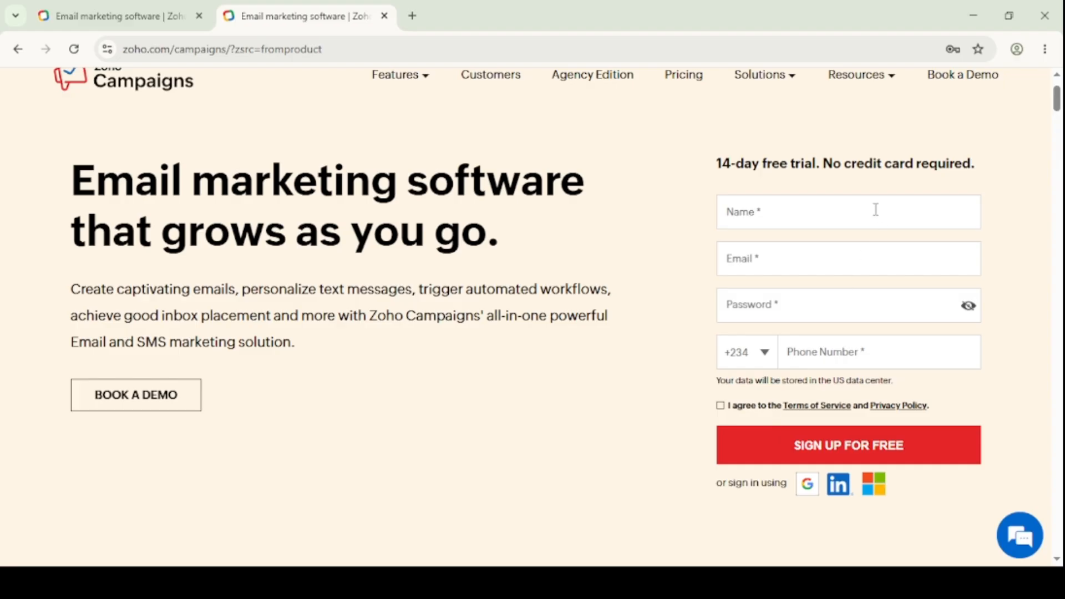
pyautogui.click(765, 219)
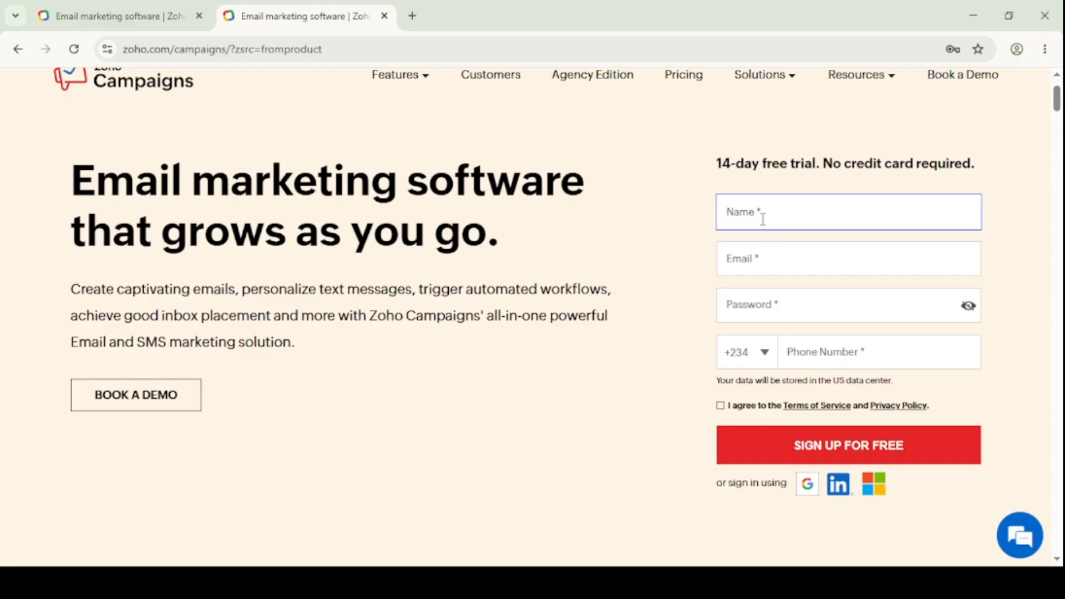
pyautogui.click(755, 258)
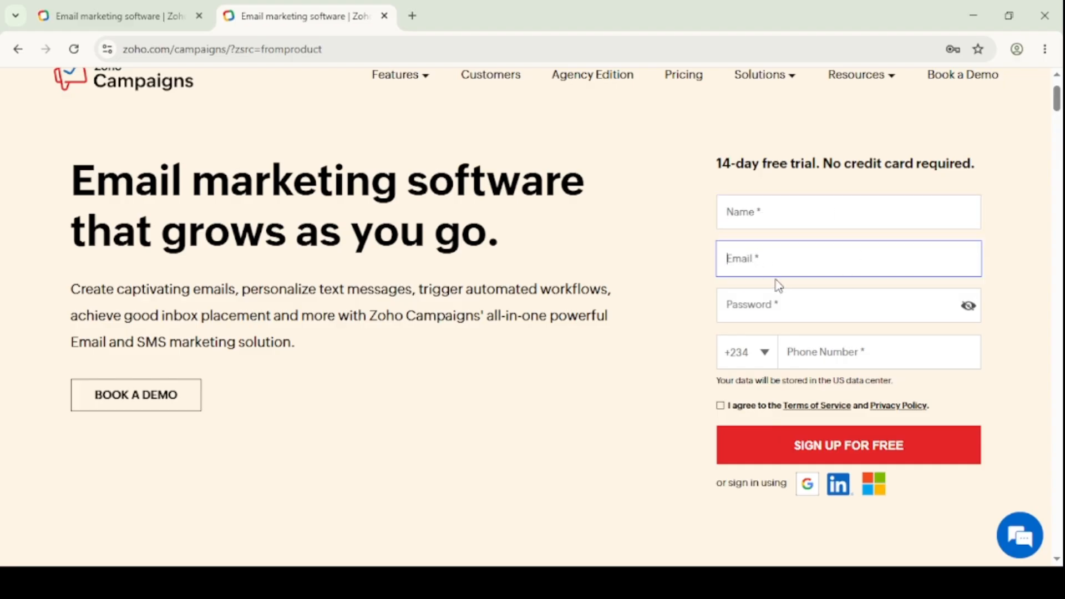
pyautogui.click(788, 311)
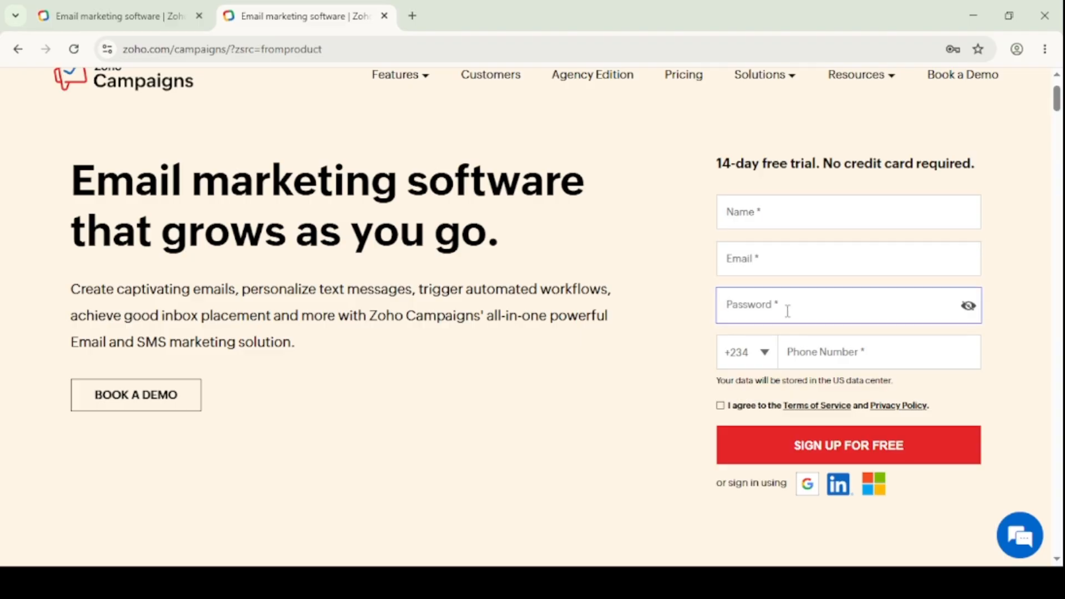
pyautogui.click(793, 354)
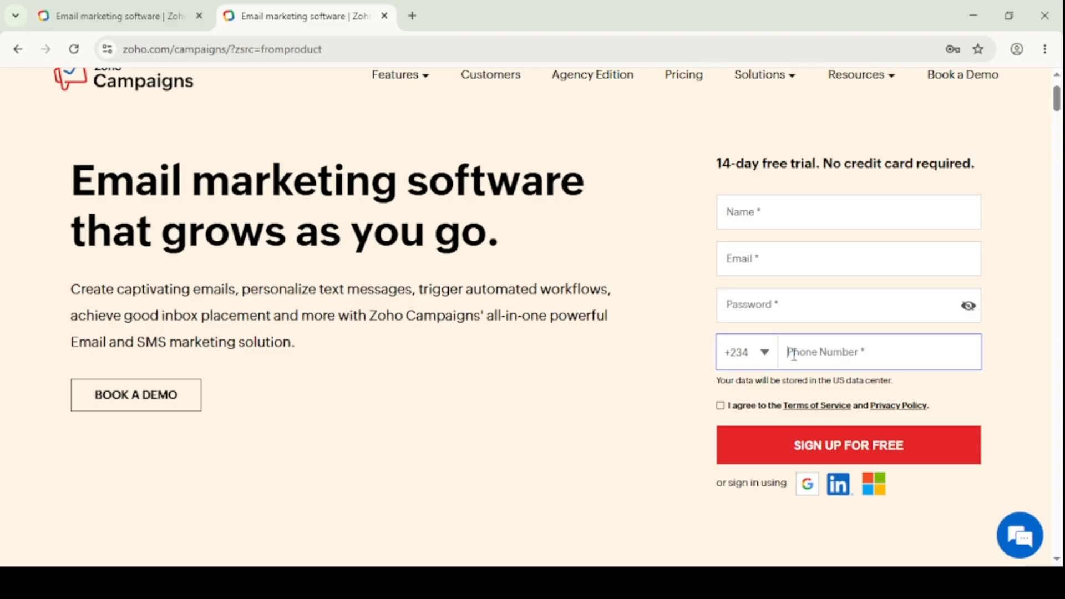
pyautogui.click(719, 407)
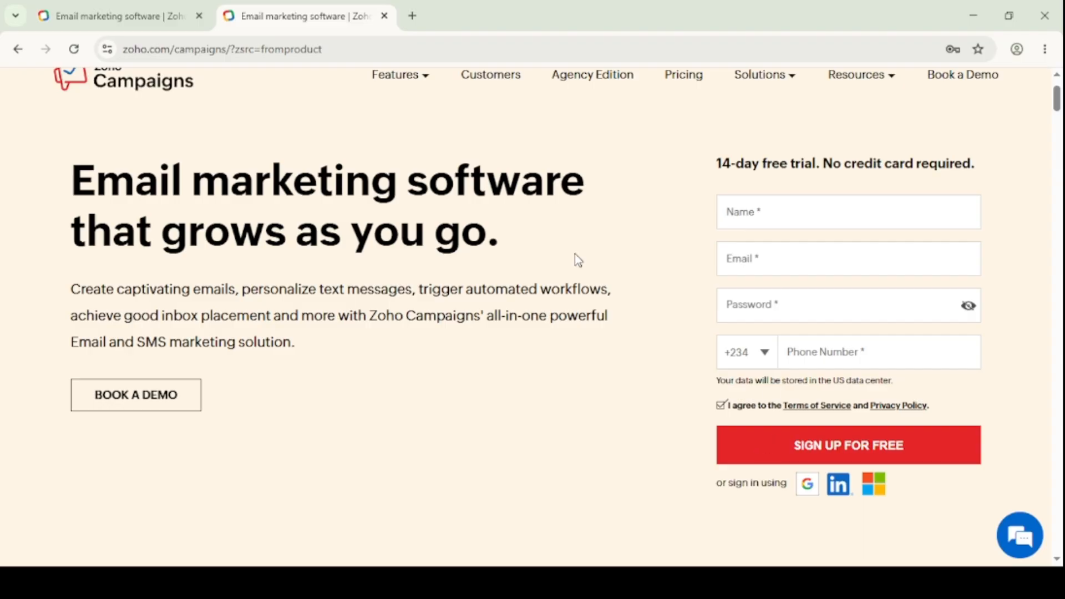
pyautogui.scroll(2, 625, 177)
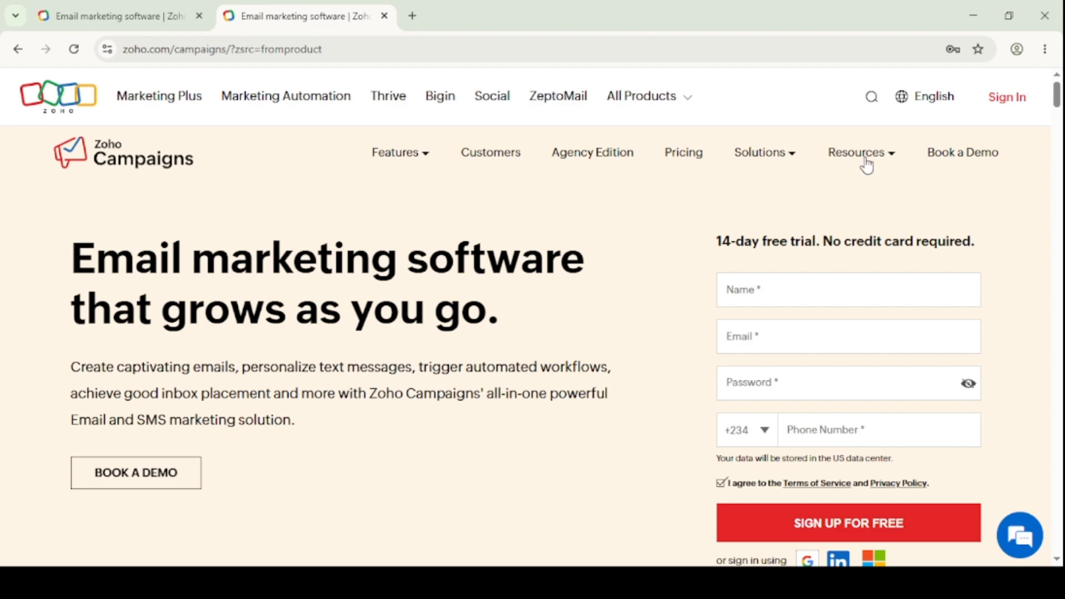
# Open the Zoho account sign-in page for Campaigns in both browser tabs and return to the second one.
pyautogui.click(1005, 107)
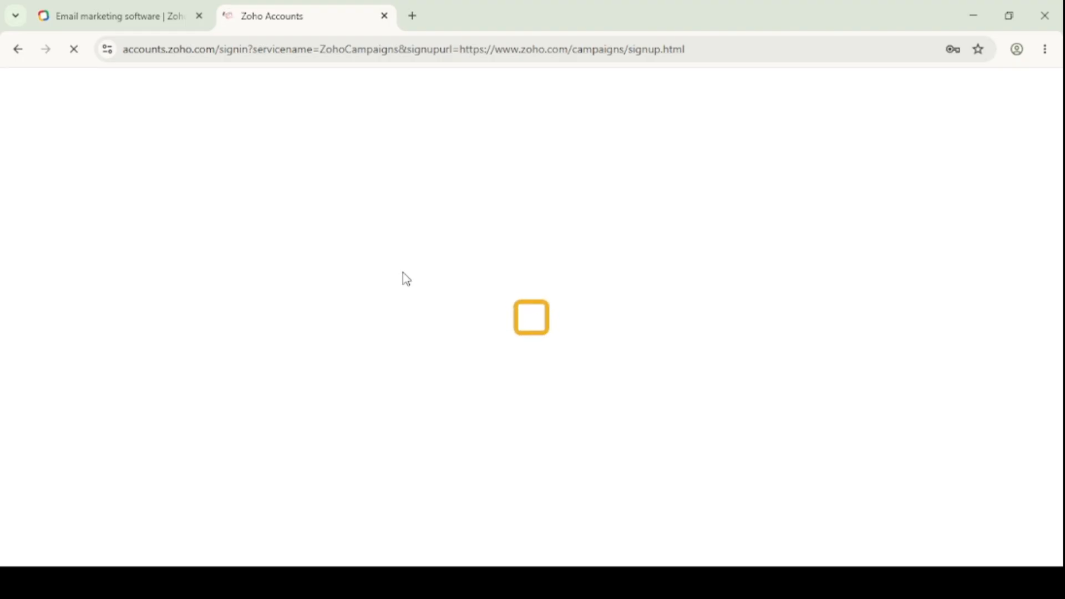
pyautogui.click(95, 7)
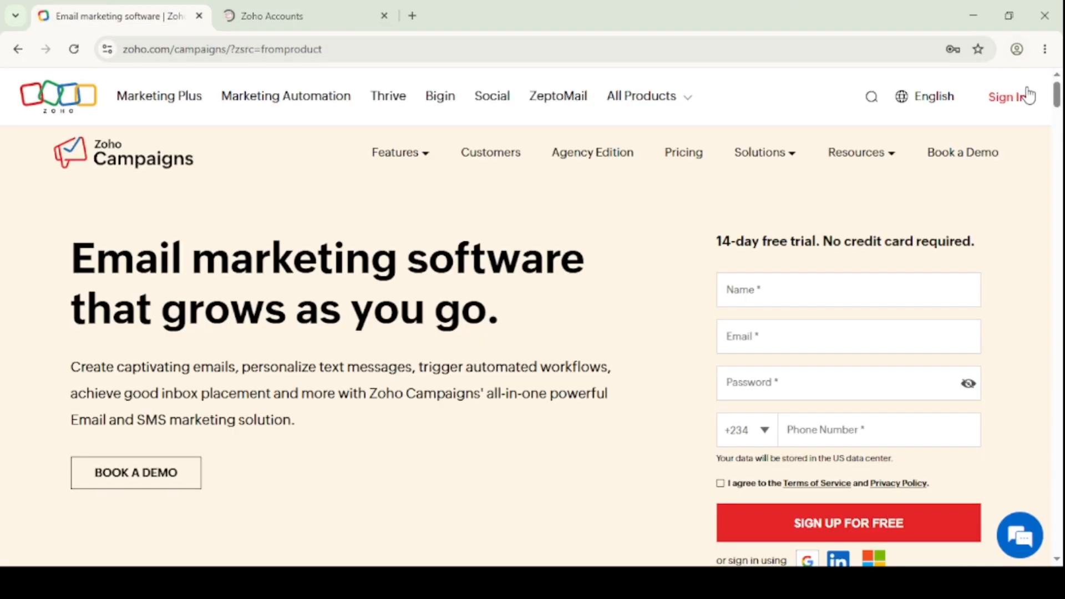
pyautogui.click(1005, 98)
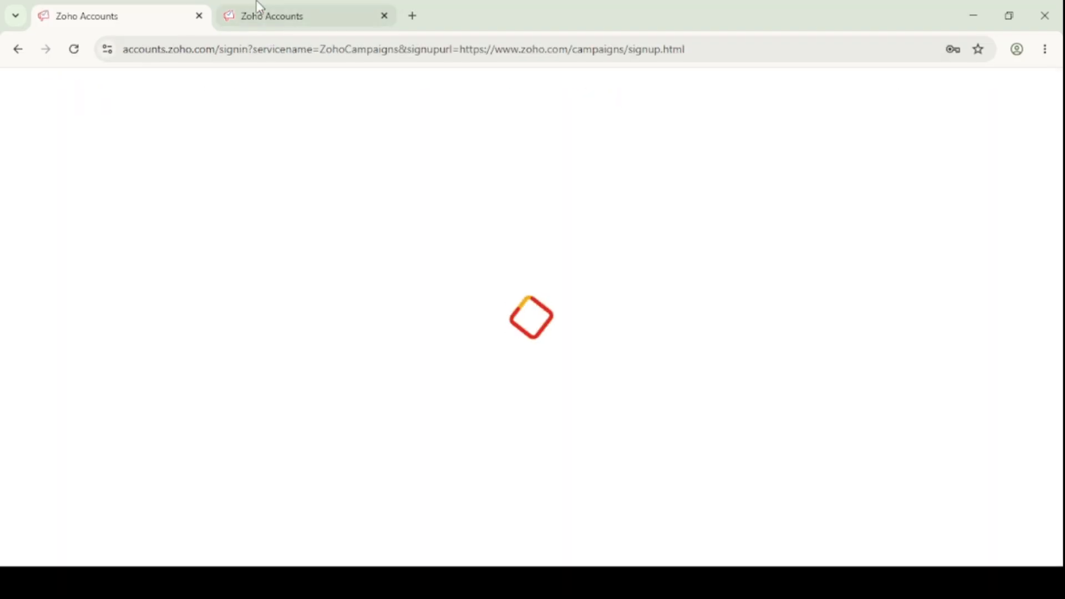
pyautogui.click(264, 4)
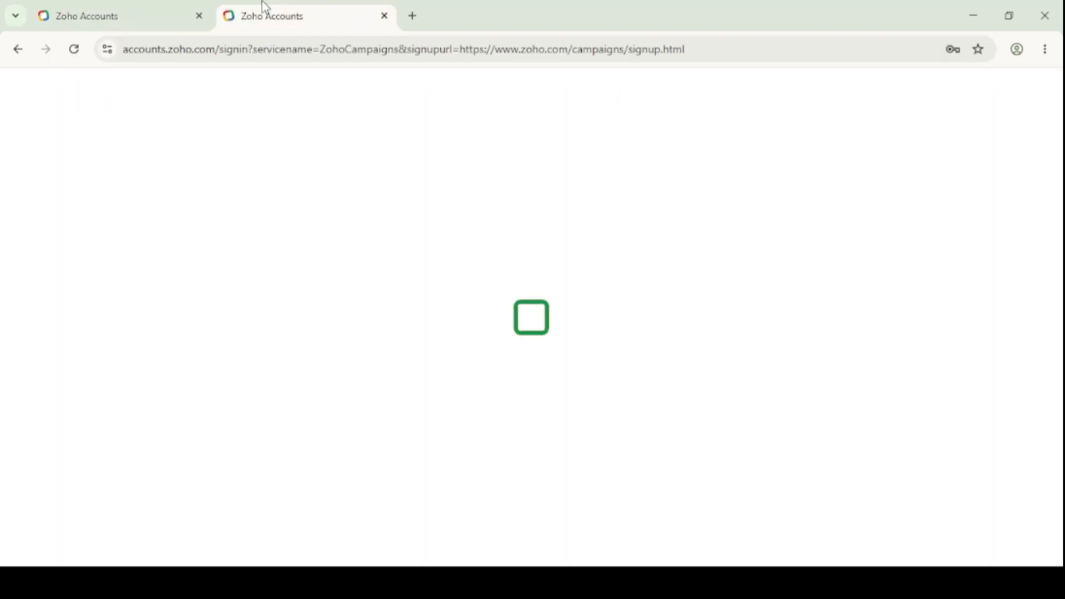
pyautogui.click(172, 20)
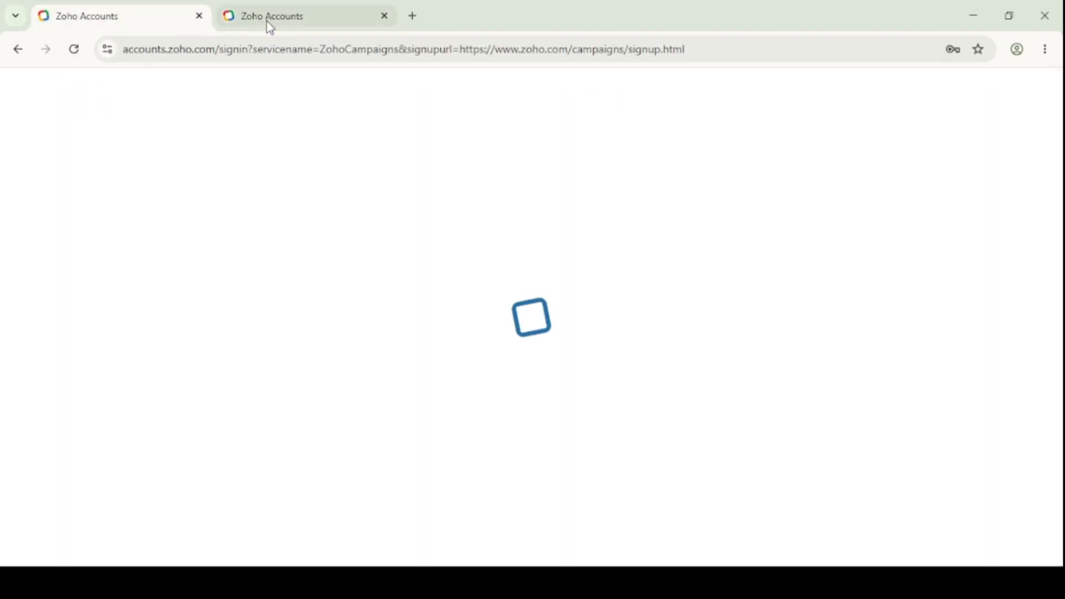
pyautogui.click(309, 22)
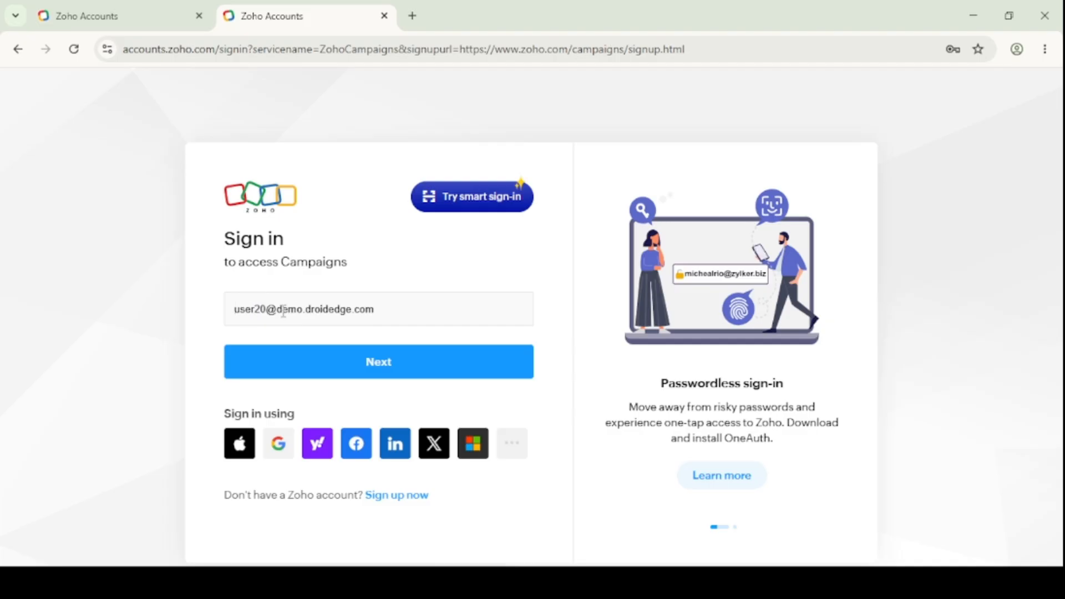
# Sign in to Campaigns with the account email and the account password.
pyautogui.click(426, 314)
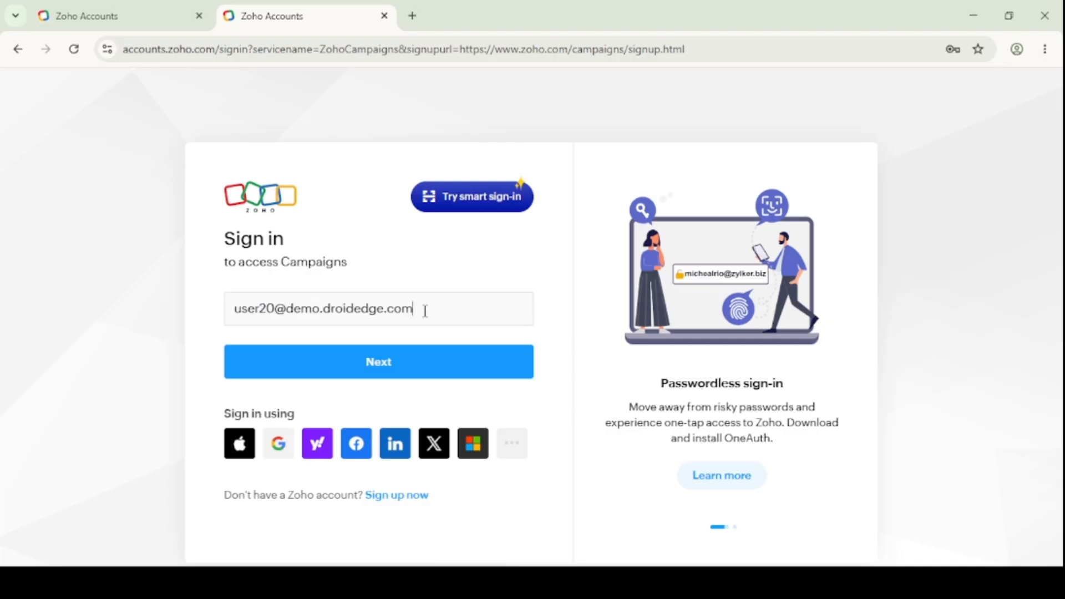
pyautogui.click(440, 284)
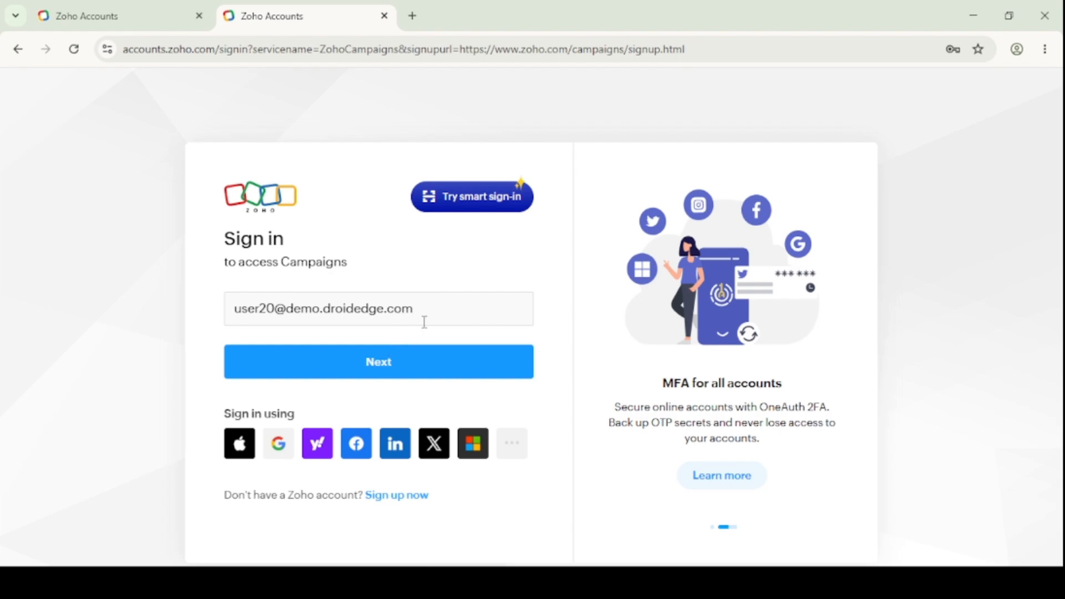
pyautogui.click(373, 361)
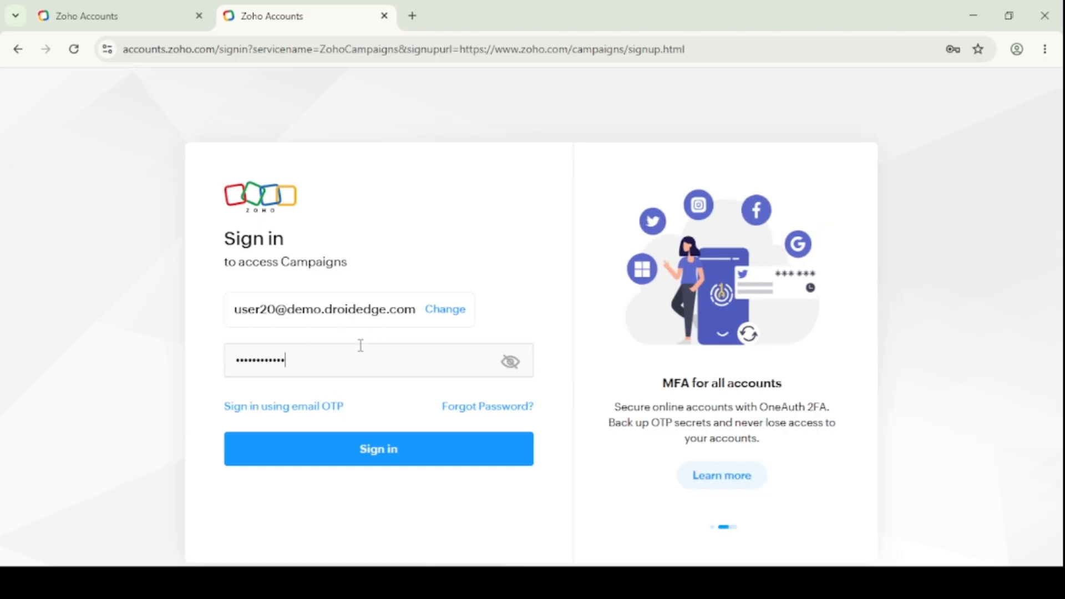
pyautogui.click(360, 462)
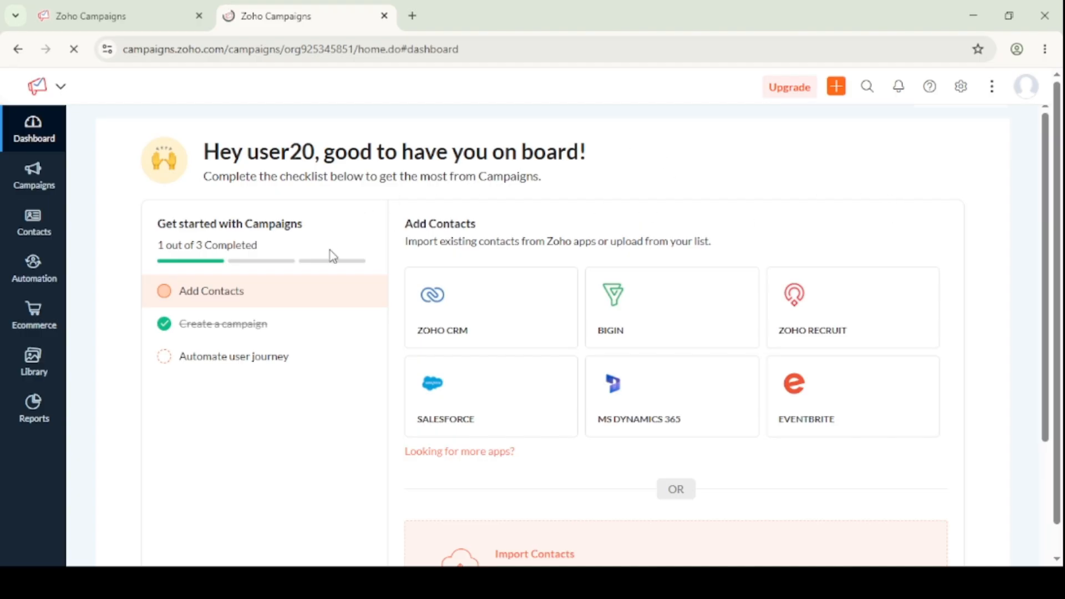
# Look over the getting-started dashboard and open the Manage Lists page for contacts.
pyautogui.scroll(-3, 294, 239)
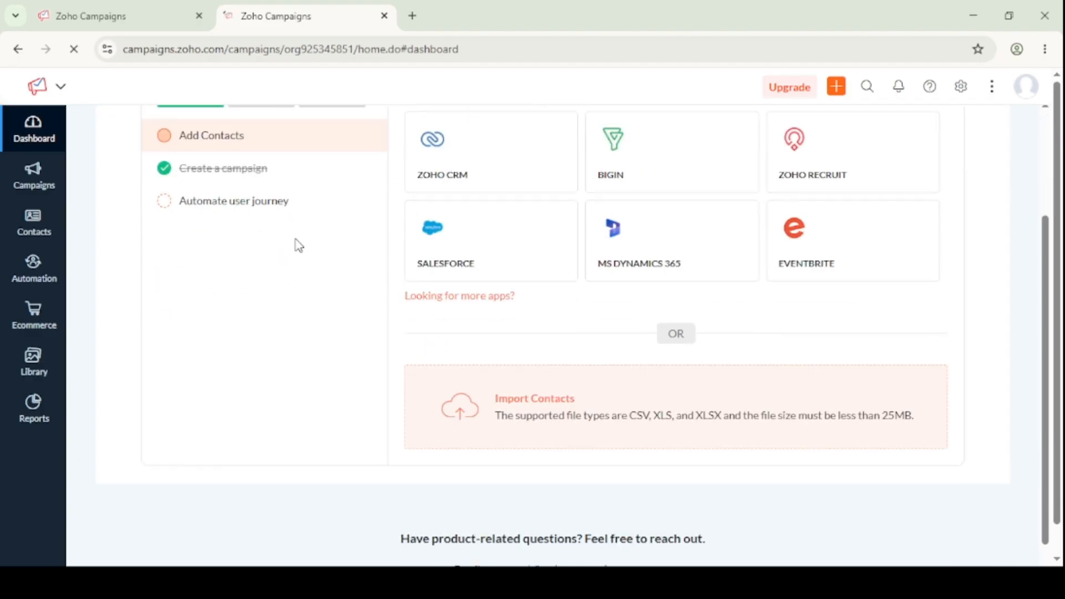
pyautogui.scroll(3, 298, 239)
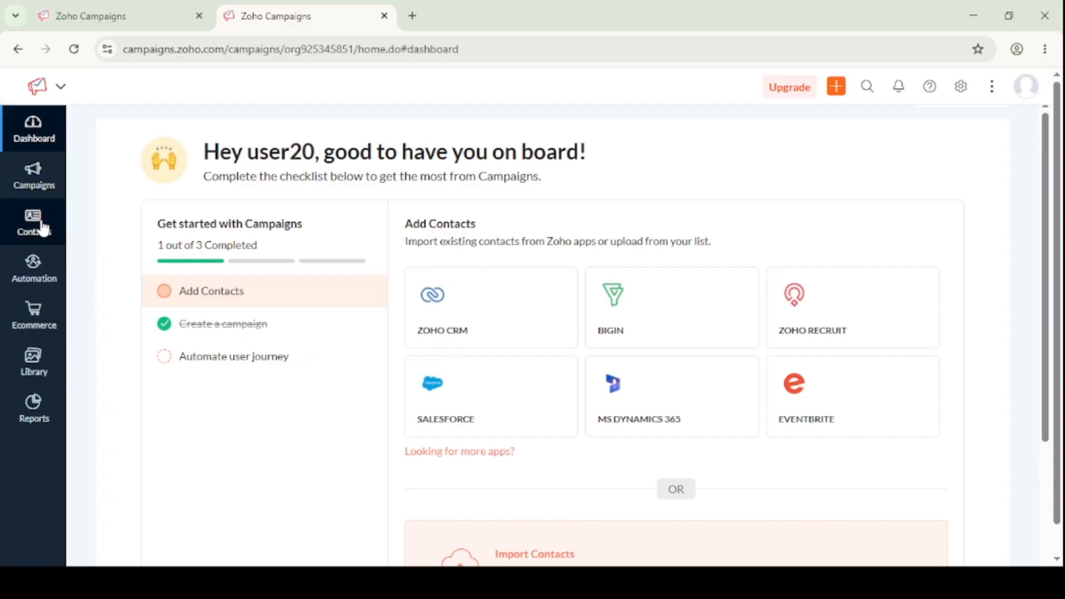
pyautogui.moveTo(41, 226)
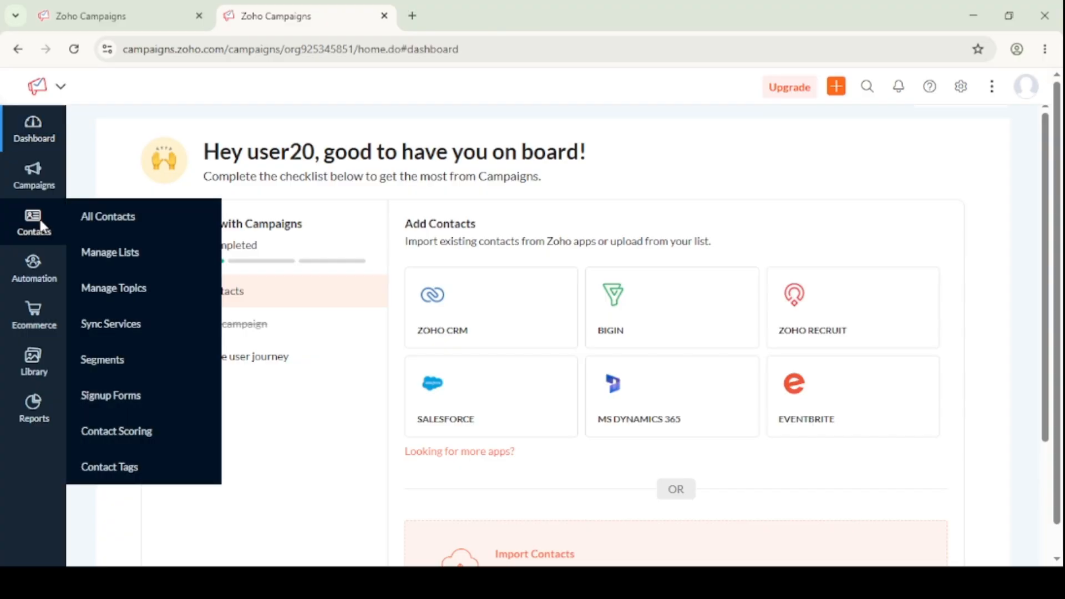
pyautogui.click(91, 255)
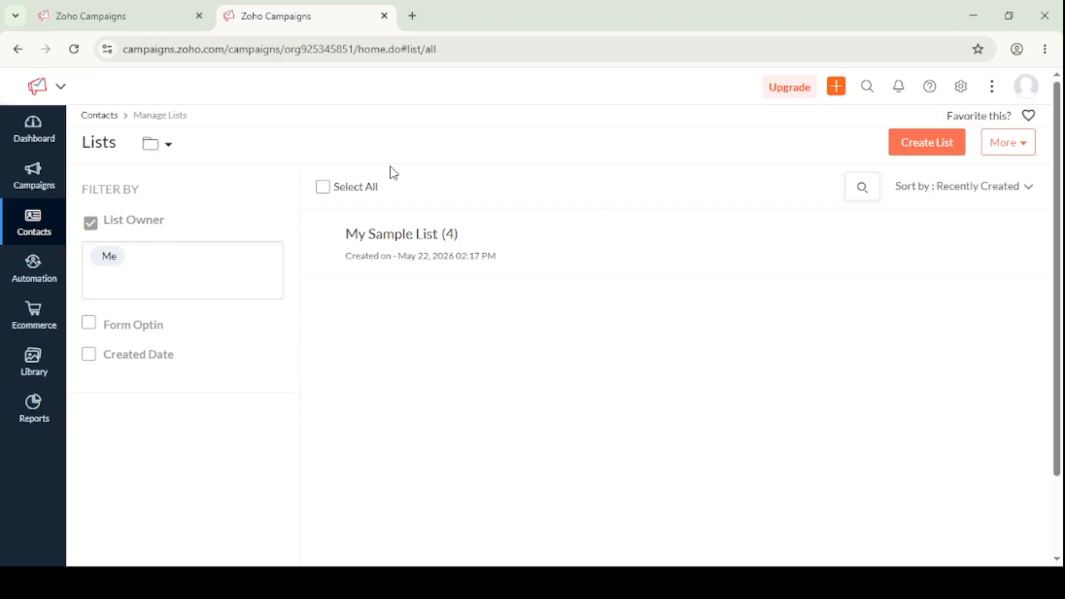
# Create a contact list named "New subscribers".
pyautogui.click(925, 156)
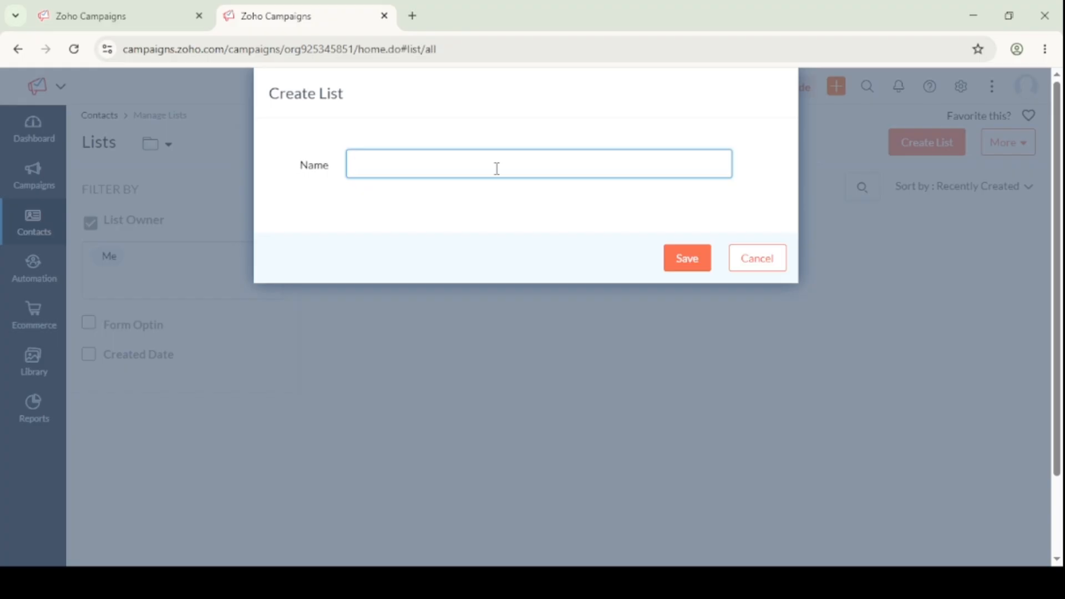
pyautogui.write('new subscribers')
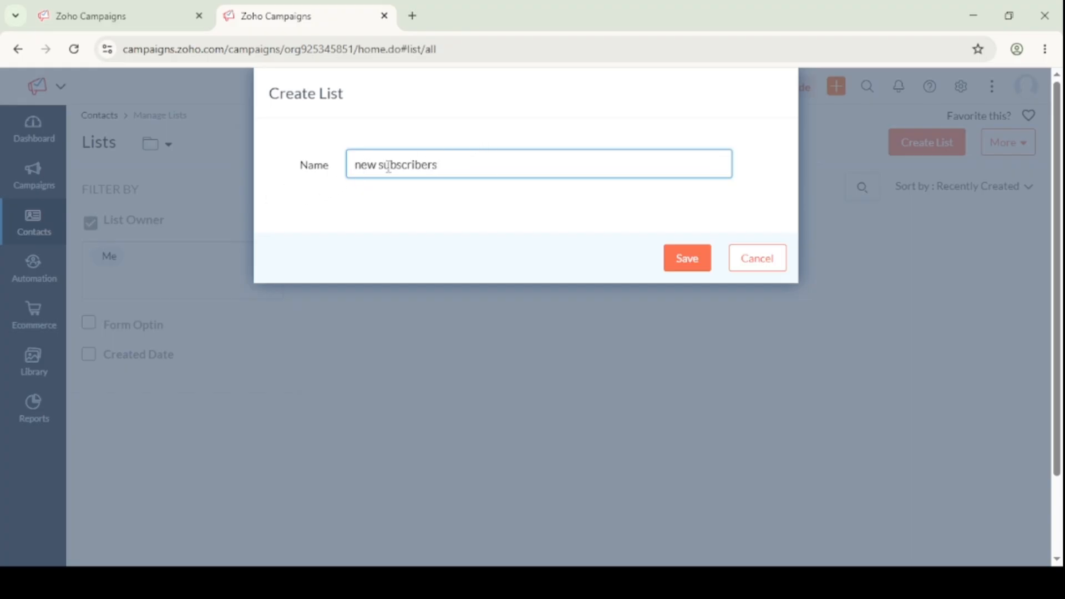
pyautogui.press('BackSpace')
pyautogui.write('N')
pyautogui.click(686, 260)
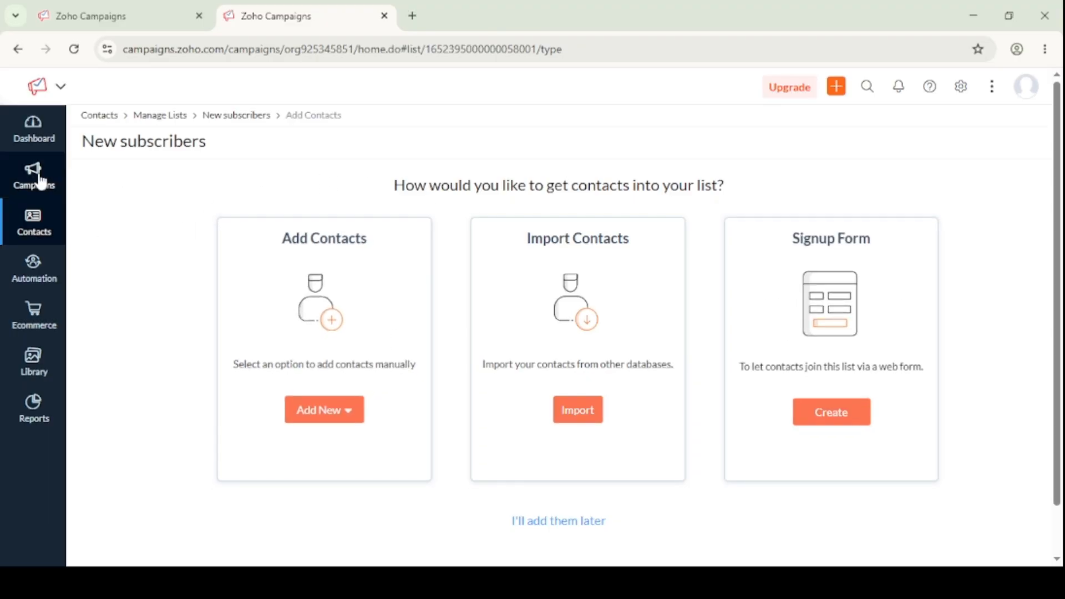
# Open the entry form for manually adding multiple contacts to the New subscribers list.
pyautogui.moveTo(82, 142); pyautogui.dragTo(237, 160)
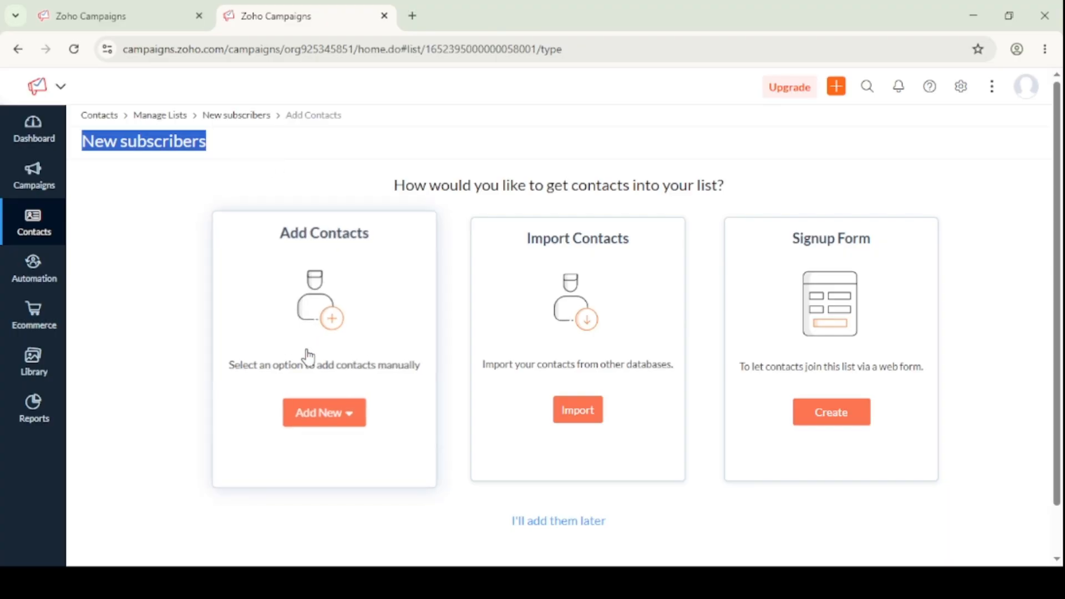
pyautogui.click(385, 325)
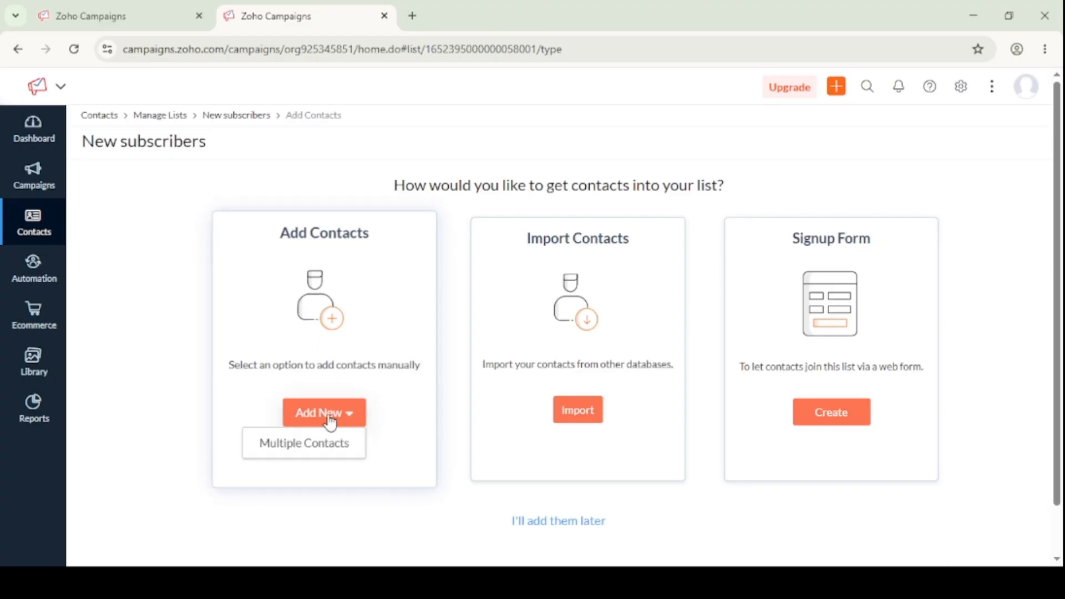
pyautogui.click(297, 444)
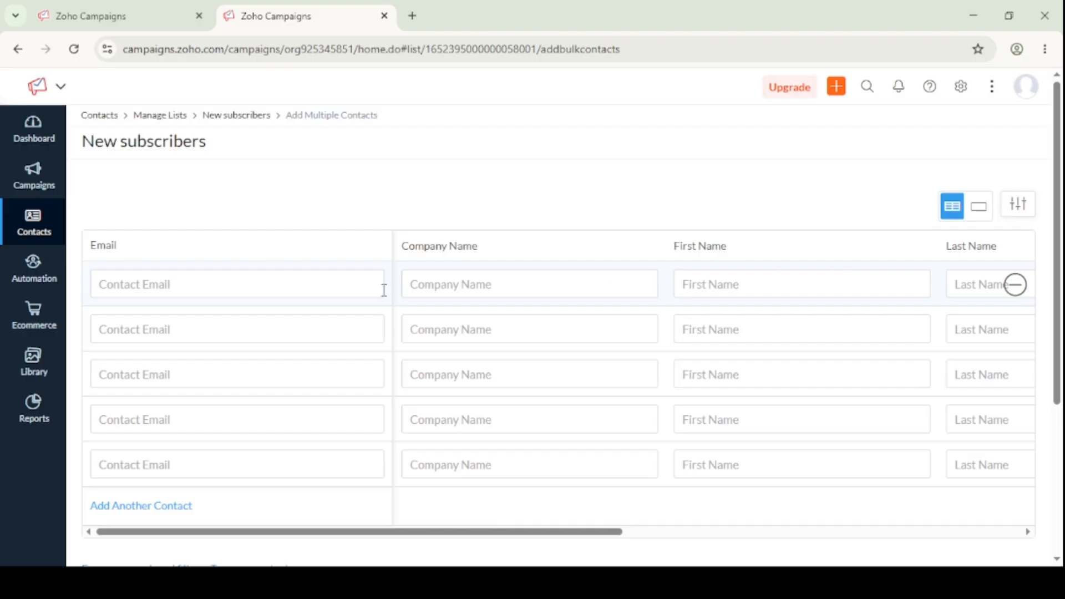
# Fill in the email address and company name for the first contact in the New subscribers entry form.
pyautogui.scroll(-4, 362, 272)
pyautogui.scroll(4, 359, 273)
pyautogui.moveTo(84, 147); pyautogui.dragTo(228, 145)
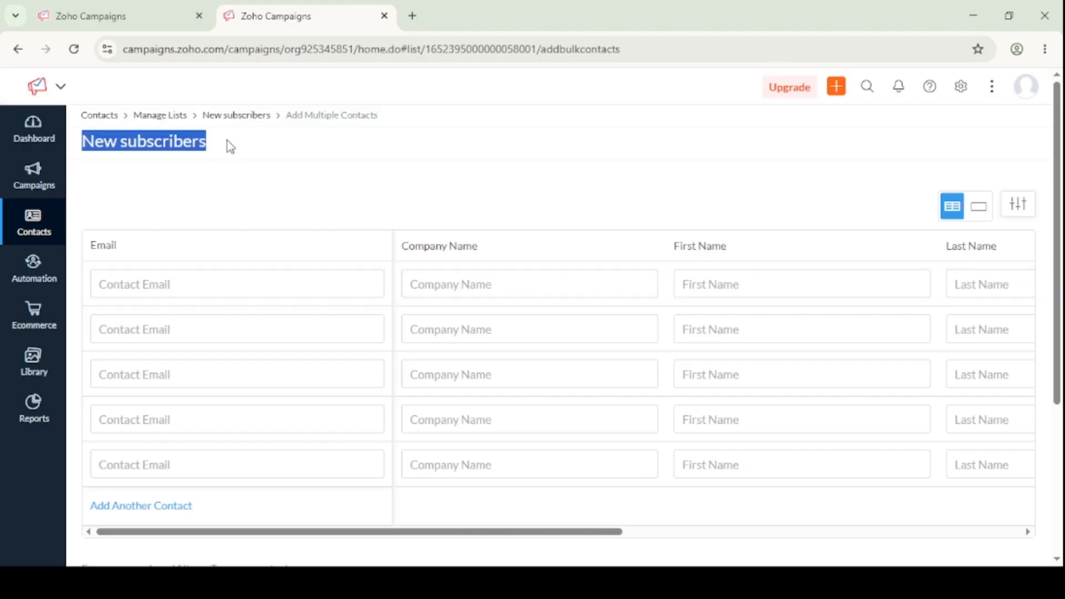
pyautogui.click(261, 277)
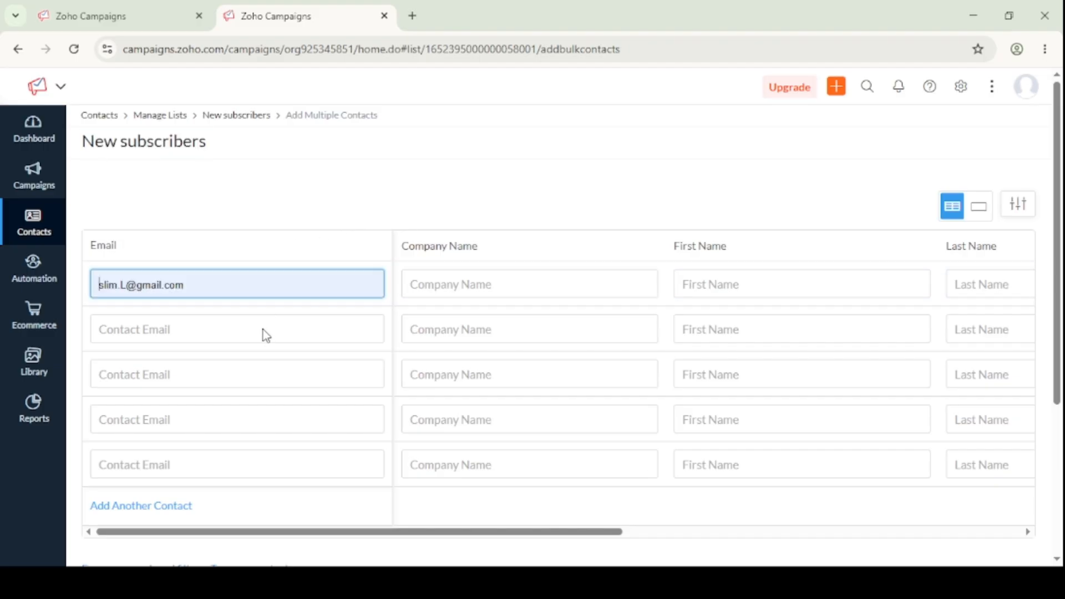
pyautogui.click(225, 359)
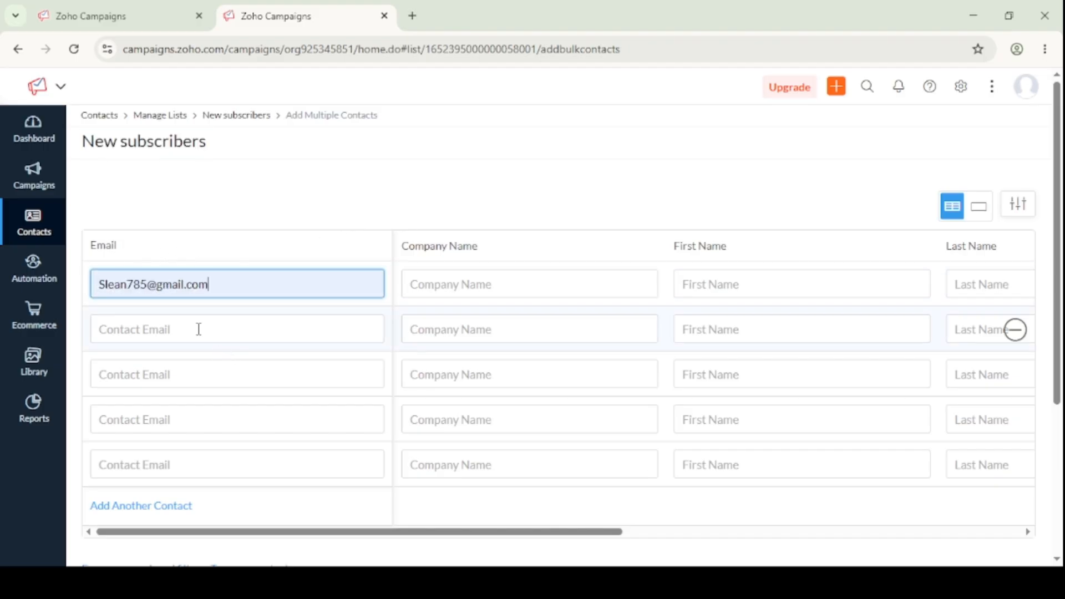
pyautogui.click(465, 284)
pyautogui.click(528, 328)
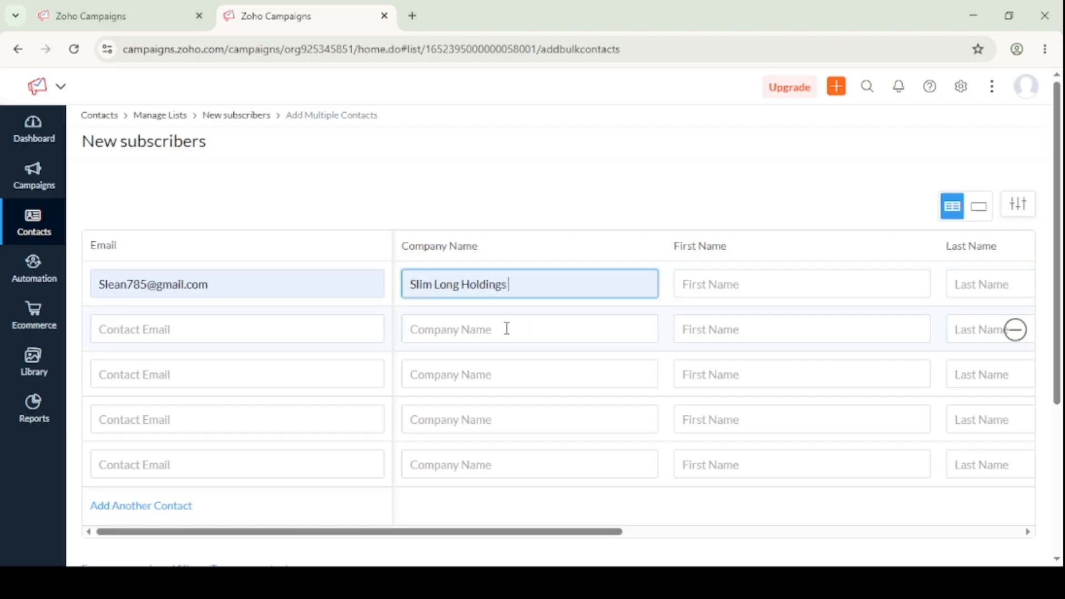
# Enter the first contact's first name and last name in the same row, leaving the mobile and phone fields empty.
pyautogui.click(727, 286)
pyautogui.click(762, 332)
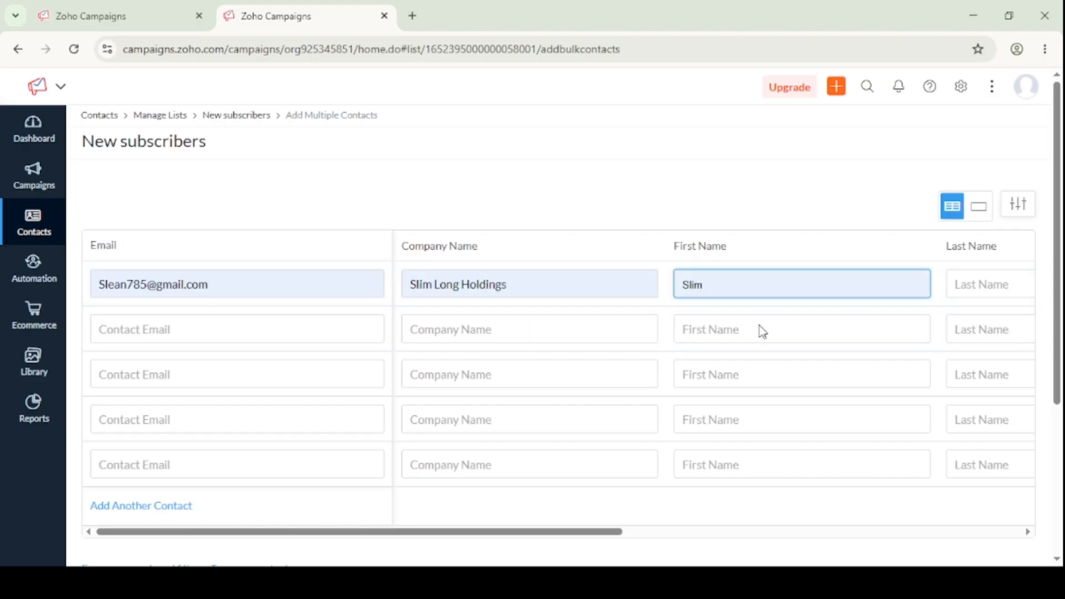
pyautogui.moveTo(587, 532); pyautogui.dragTo(788, 517)
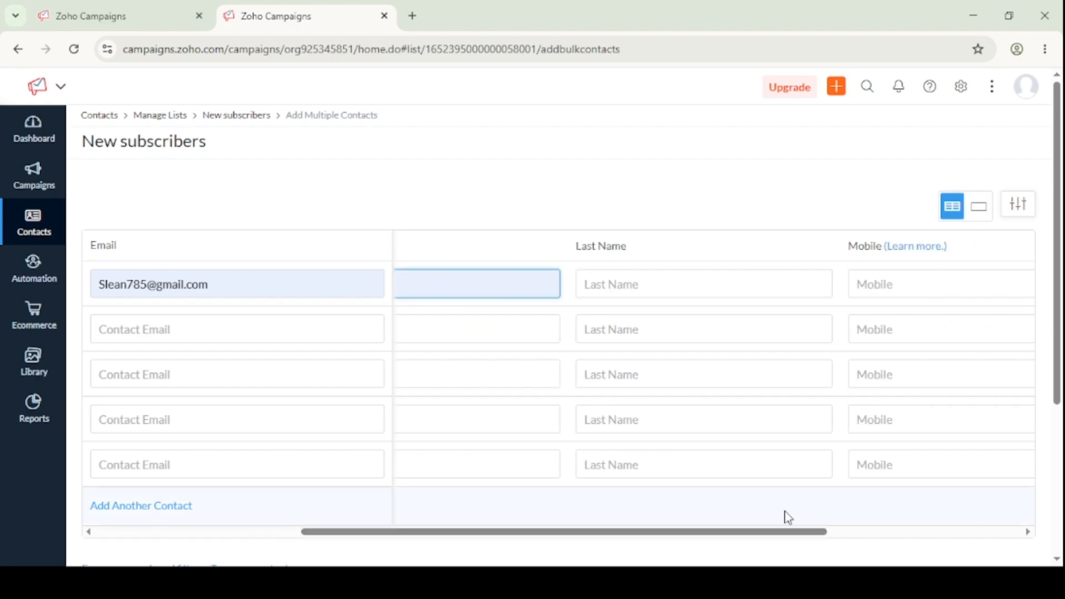
pyautogui.click(649, 283)
pyautogui.click(680, 324)
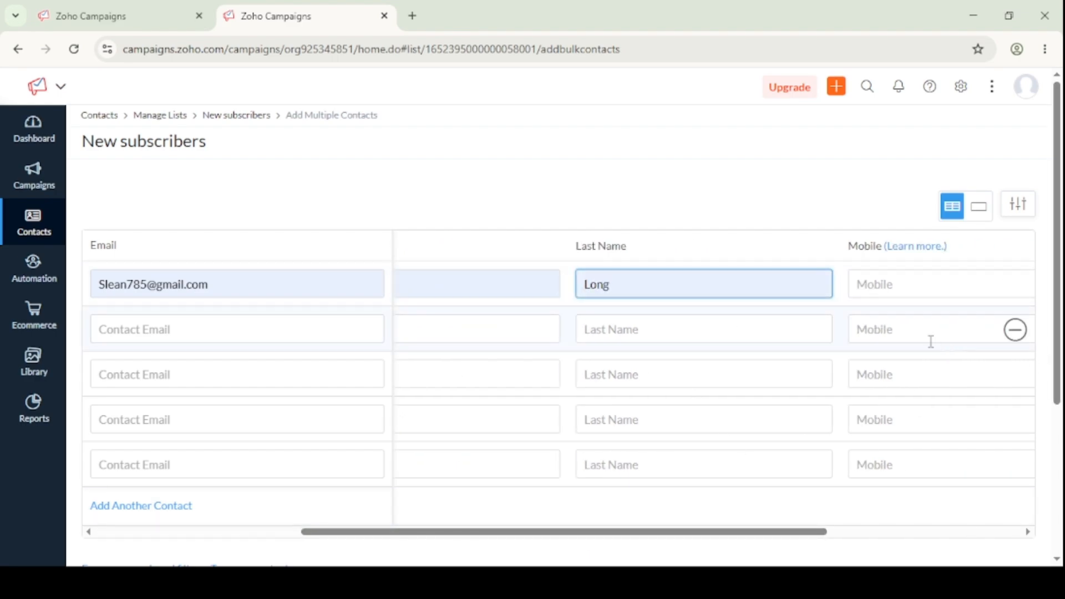
pyautogui.moveTo(732, 533); pyautogui.dragTo(863, 518)
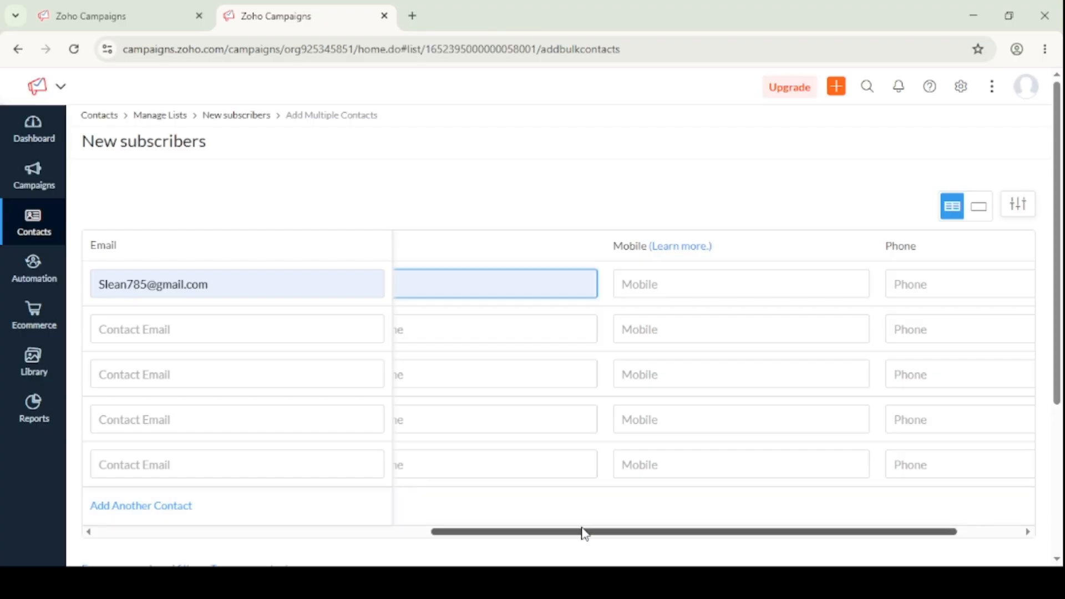
pyautogui.moveTo(584, 534); pyautogui.dragTo(124, 252)
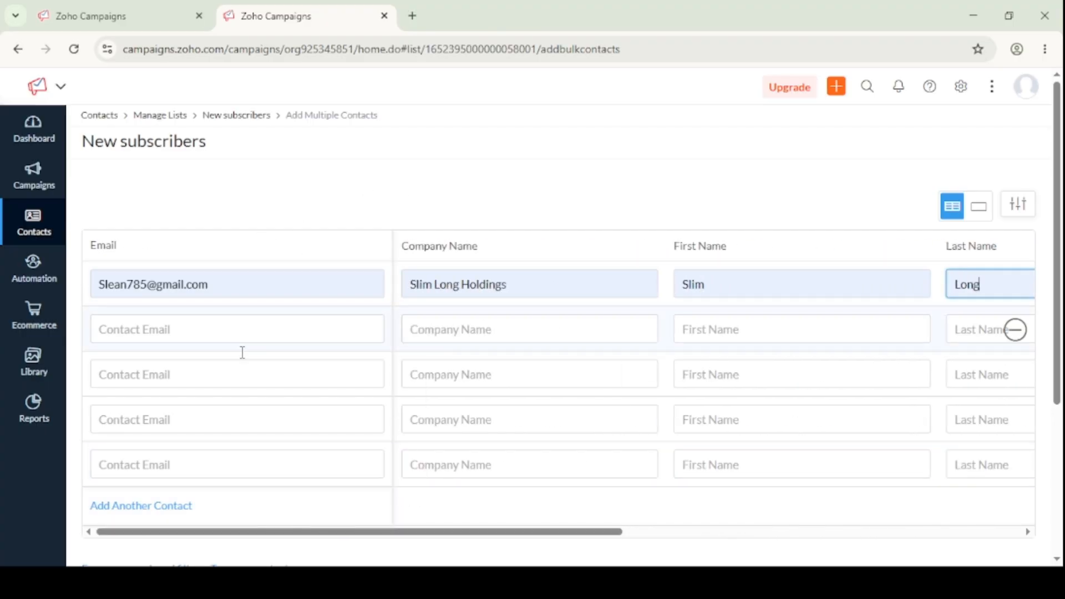
# Keep the subscription type as Marketing, confirm that the contacts consented to receive emails, and add the contact to the list.
pyautogui.scroll(-4, 669, 183)
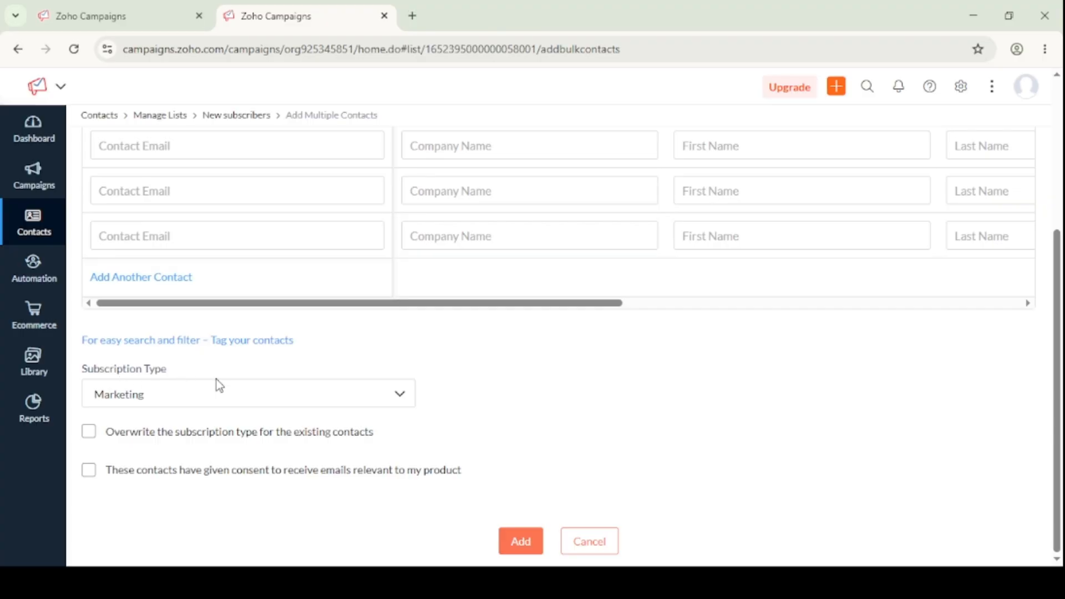
pyautogui.click(220, 394)
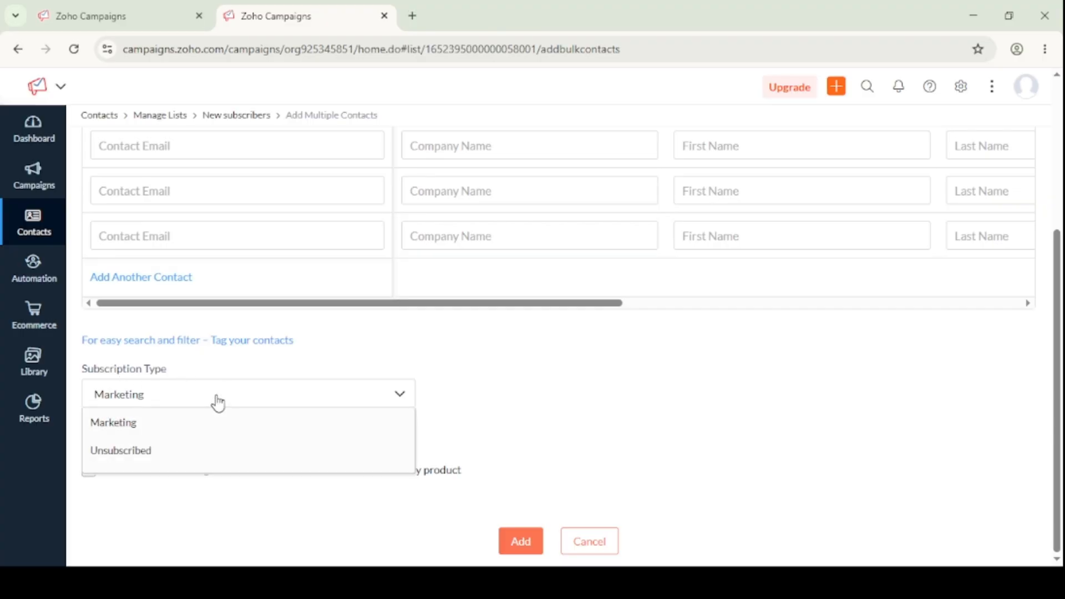
pyautogui.click(220, 432)
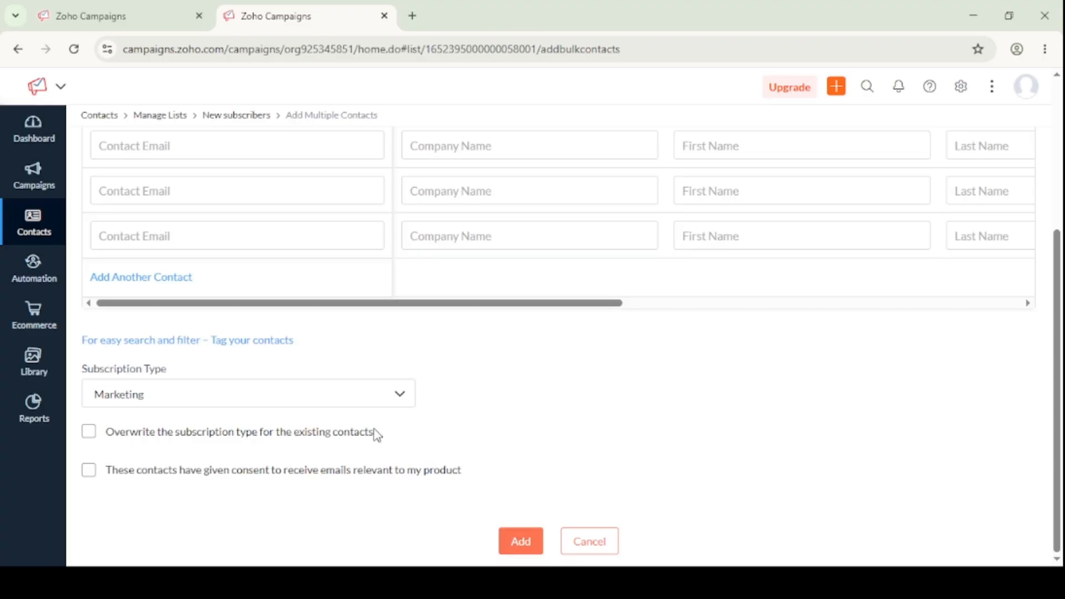
pyautogui.click(89, 472)
pyautogui.click(508, 541)
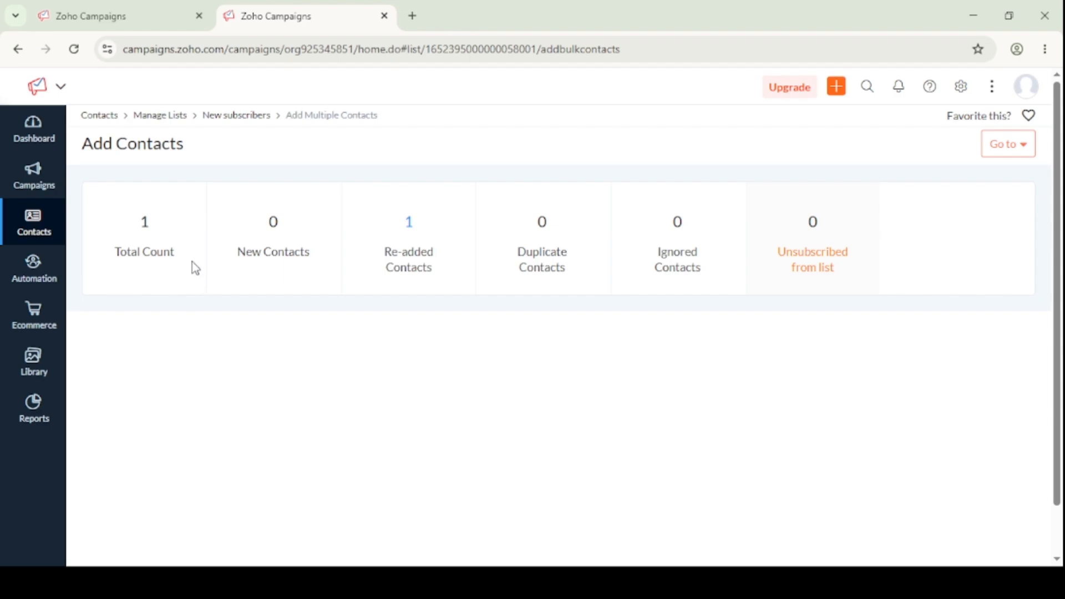
# Start a new campaign from the Email Campaigns page and look over the available campaign types.
pyautogui.click(32, 187)
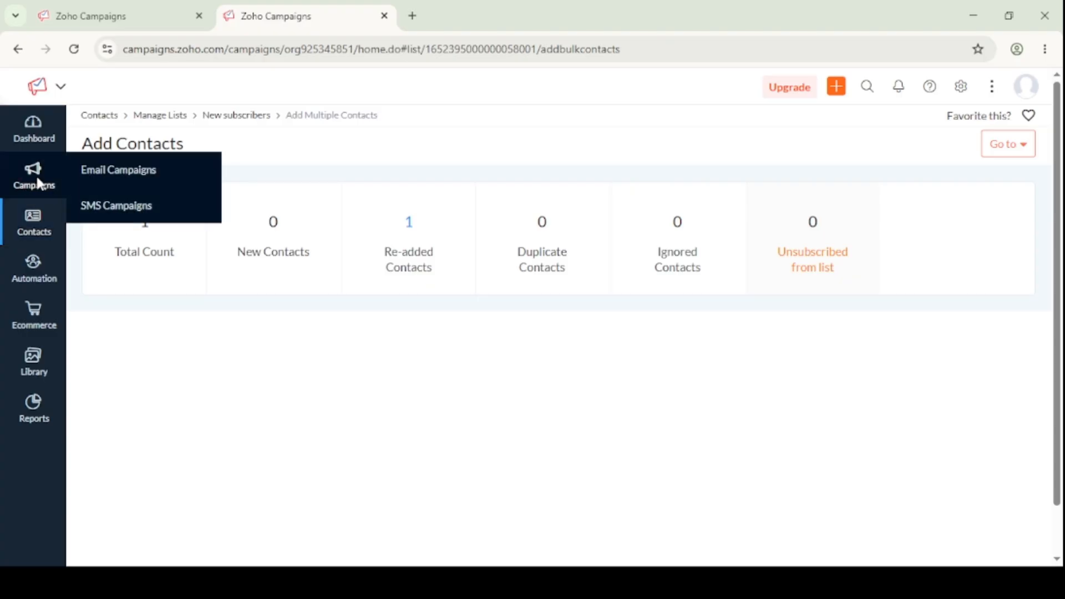
pyautogui.click(109, 177)
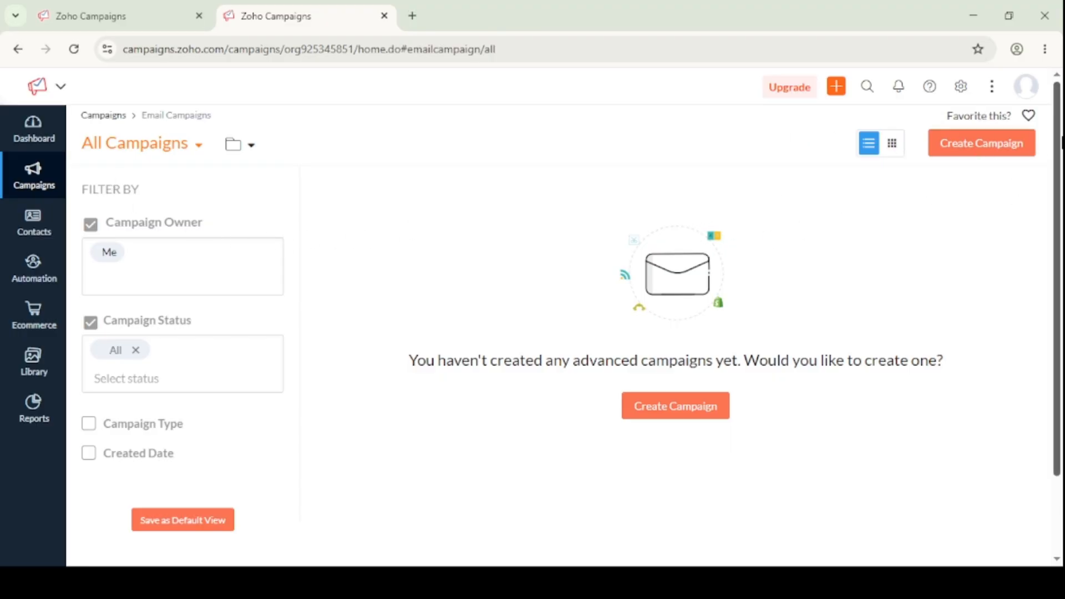
pyautogui.click(964, 148)
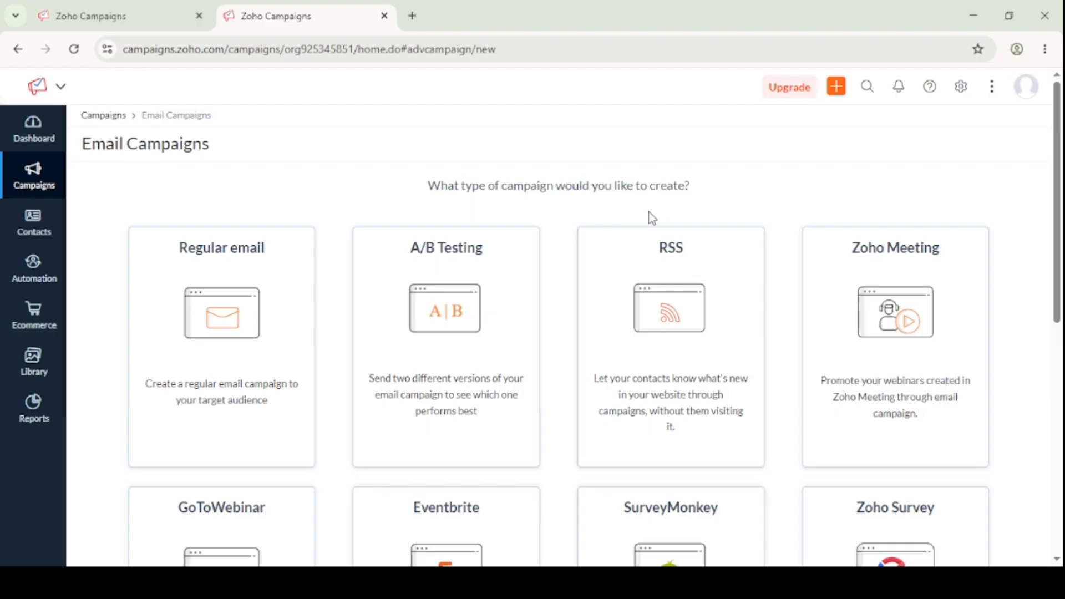
pyautogui.moveTo(398, 233)
pyautogui.moveTo(240, 440)
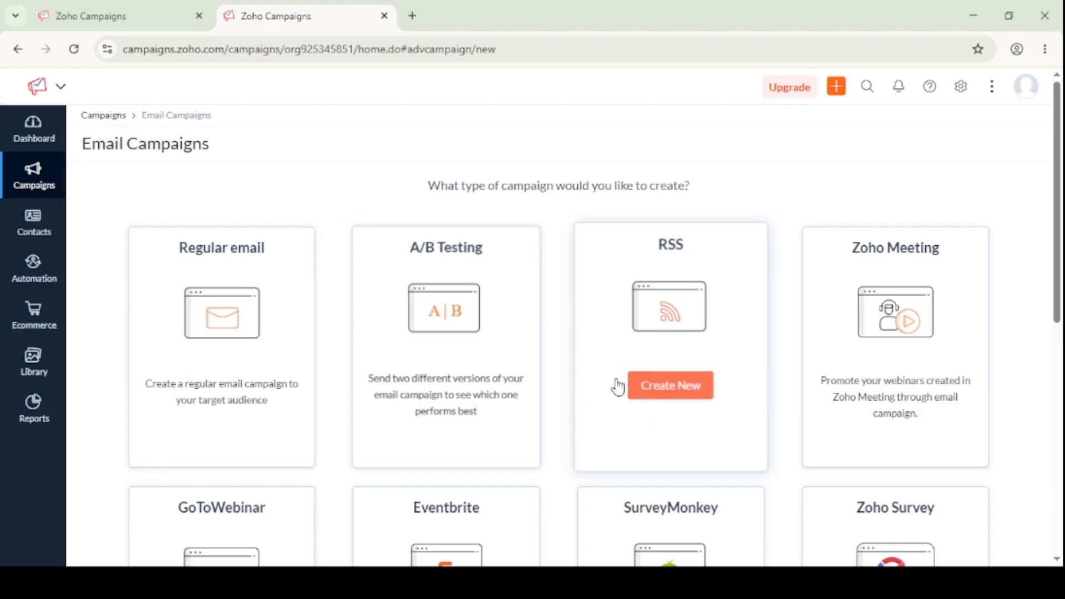
pyautogui.scroll(-3, 533, 310)
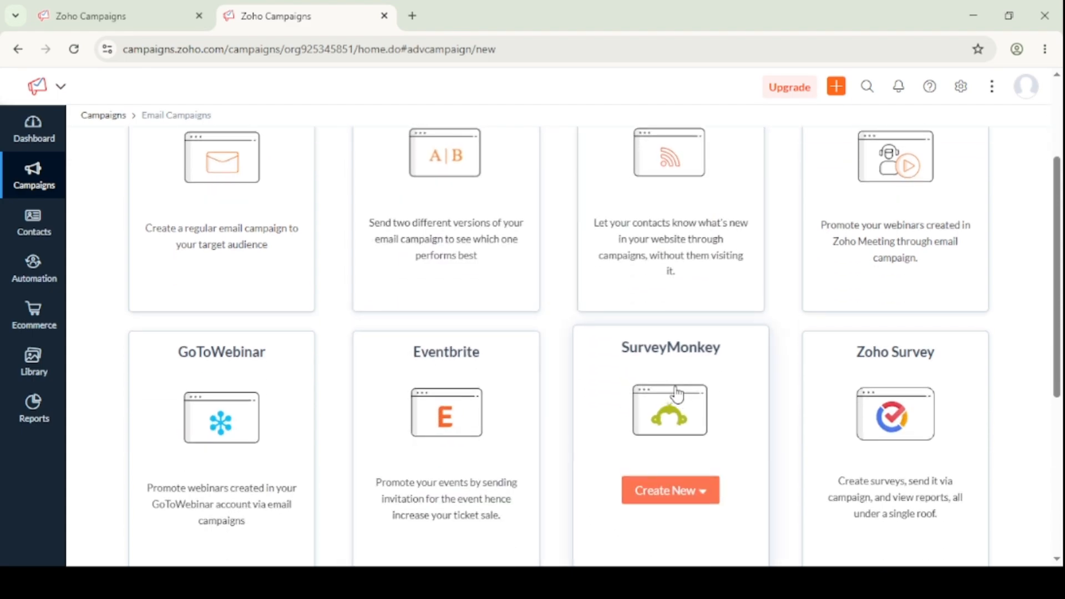
pyautogui.scroll(-1, 693, 419)
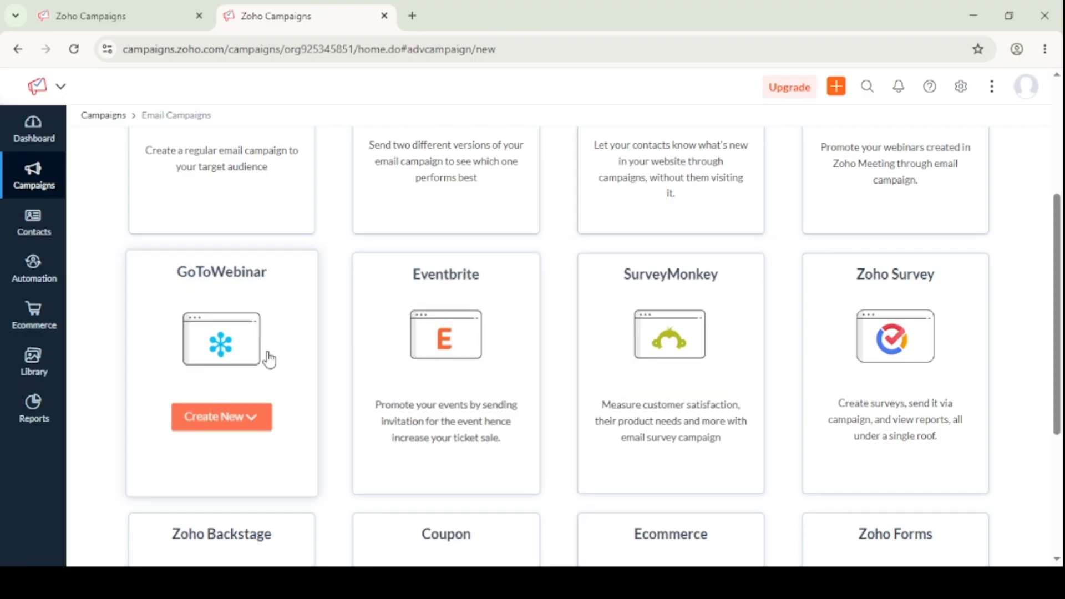
pyautogui.scroll(3, 250, 332)
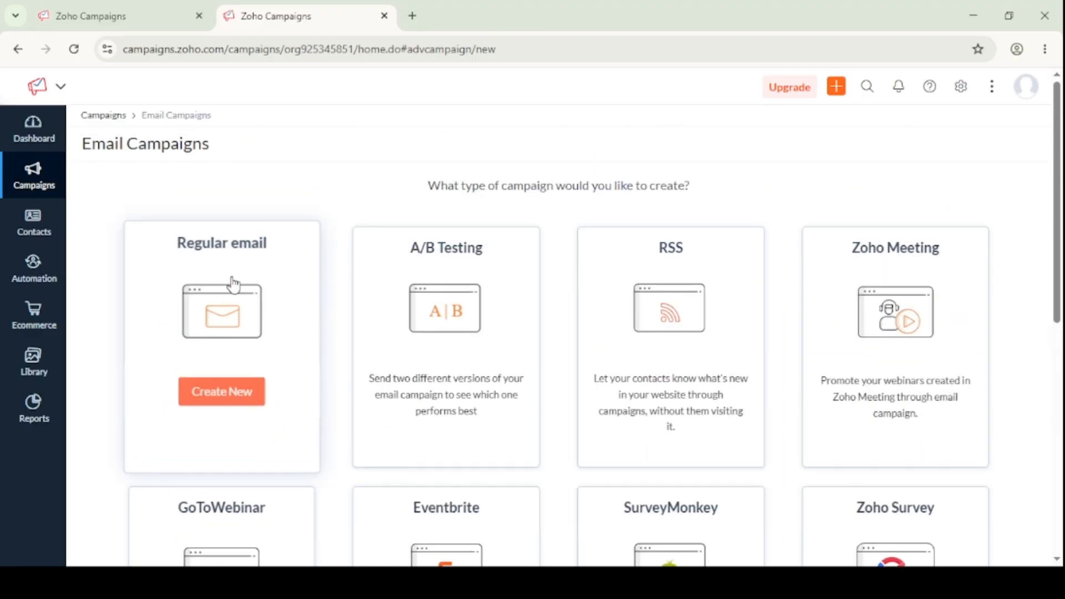
# Create a regular email campaign named "Welcome Family".
pyautogui.click(244, 390)
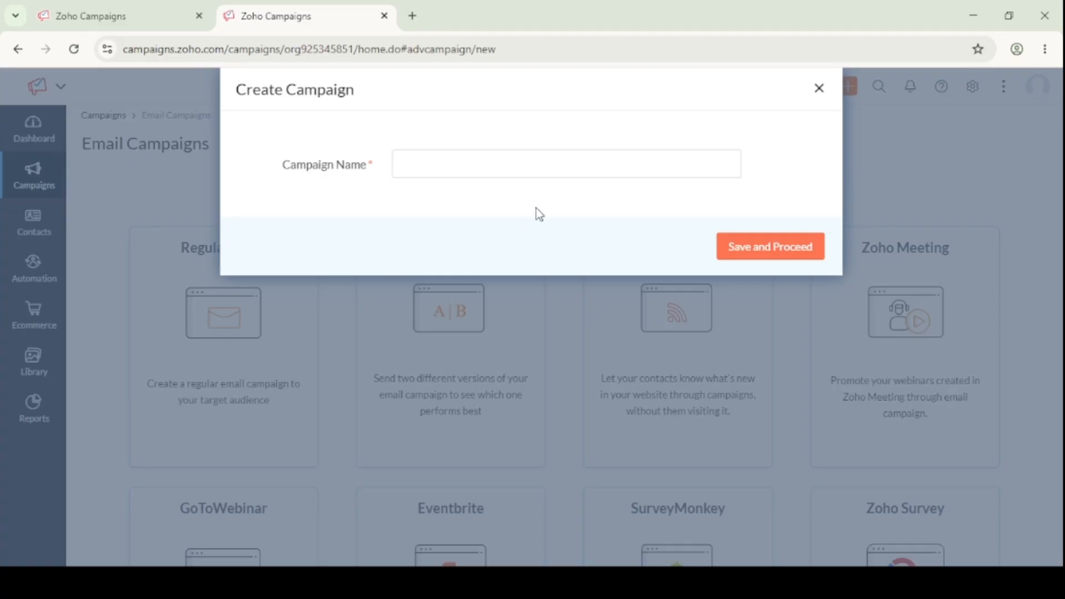
pyautogui.click(543, 167)
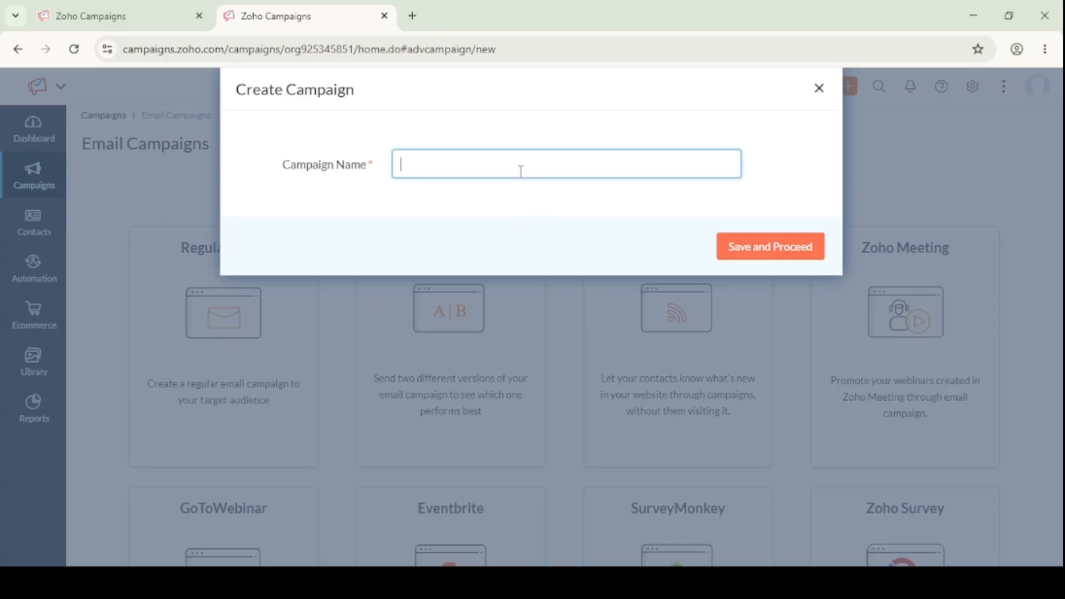
pyautogui.write('Welcome Fam')
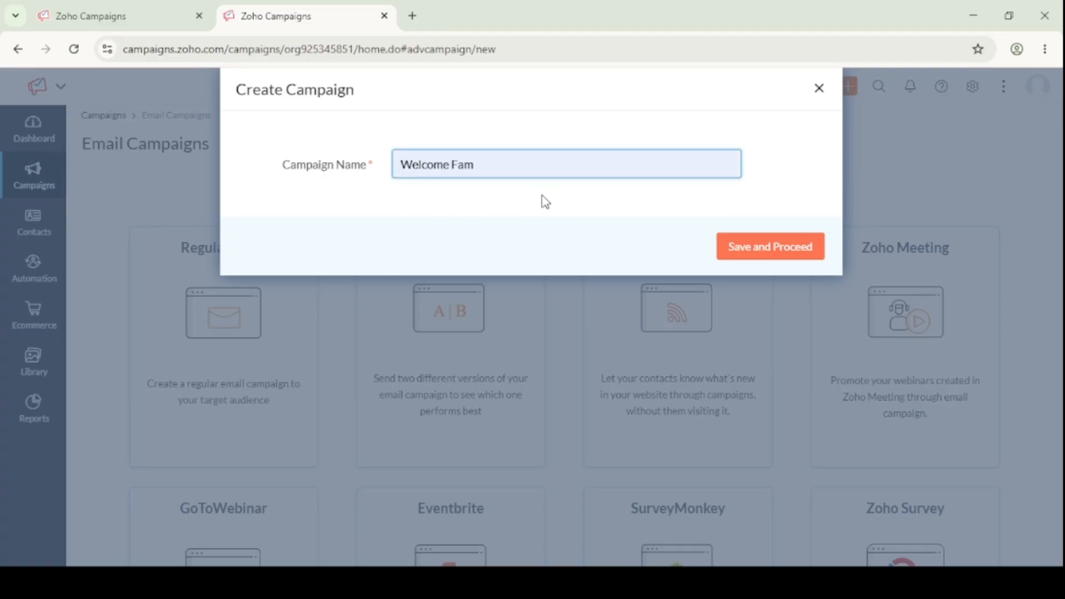
pyautogui.write('ily')
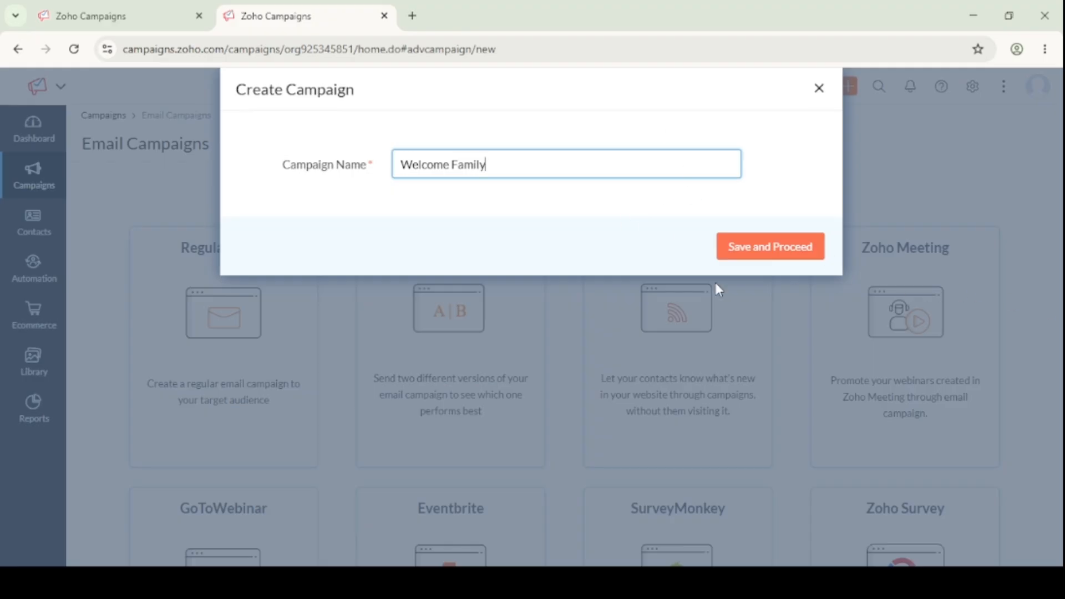
pyautogui.click(738, 252)
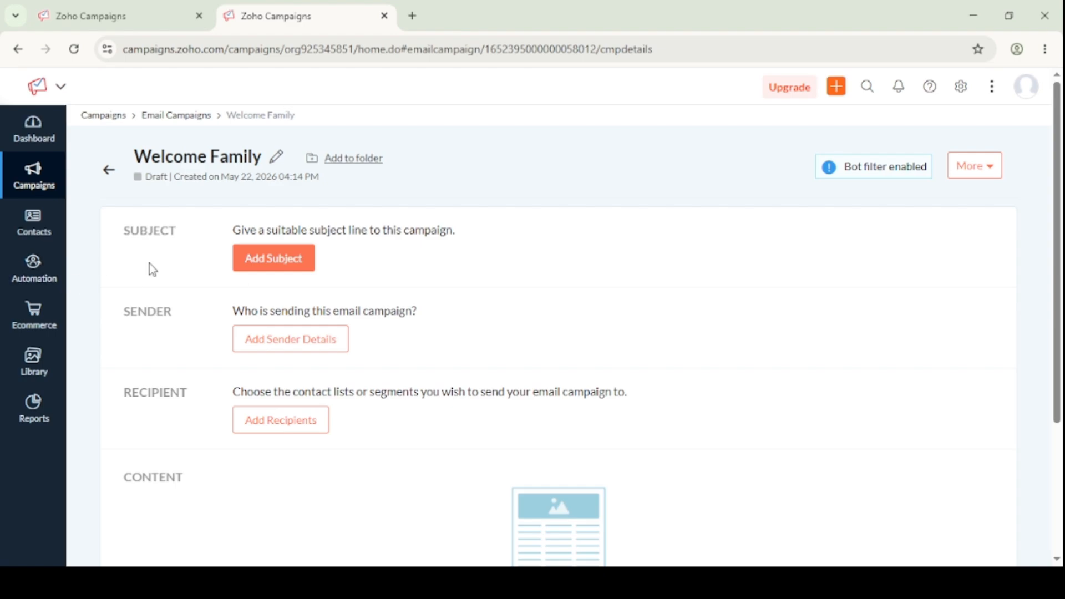
# Save the campaign's subject as "welcome family" with the preheader "Welcome New Subscribers".
pyautogui.click(258, 262)
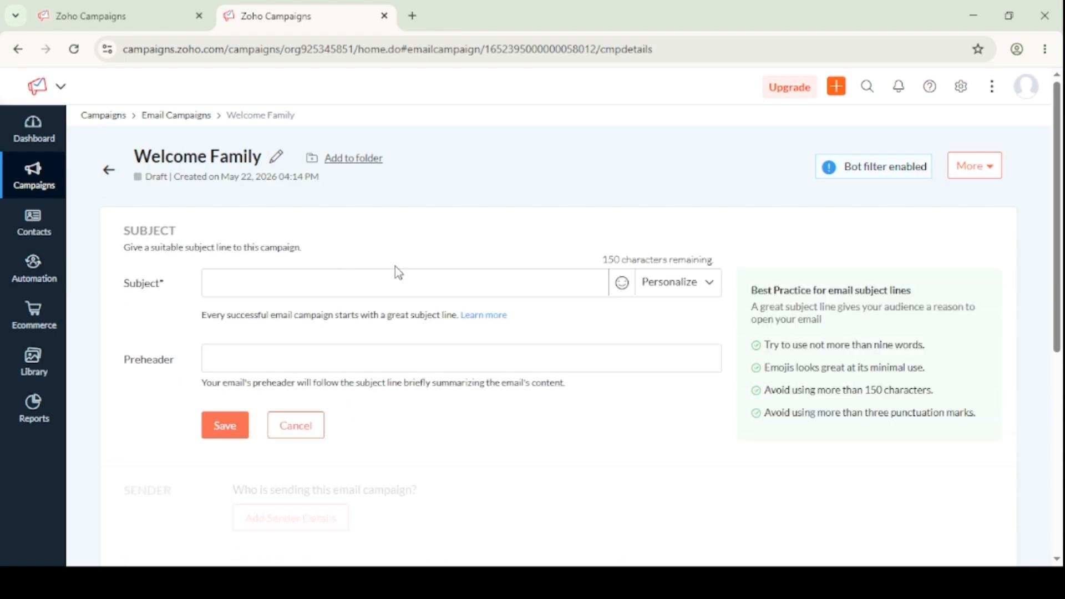
pyautogui.click(389, 279)
pyautogui.write('welcome family')
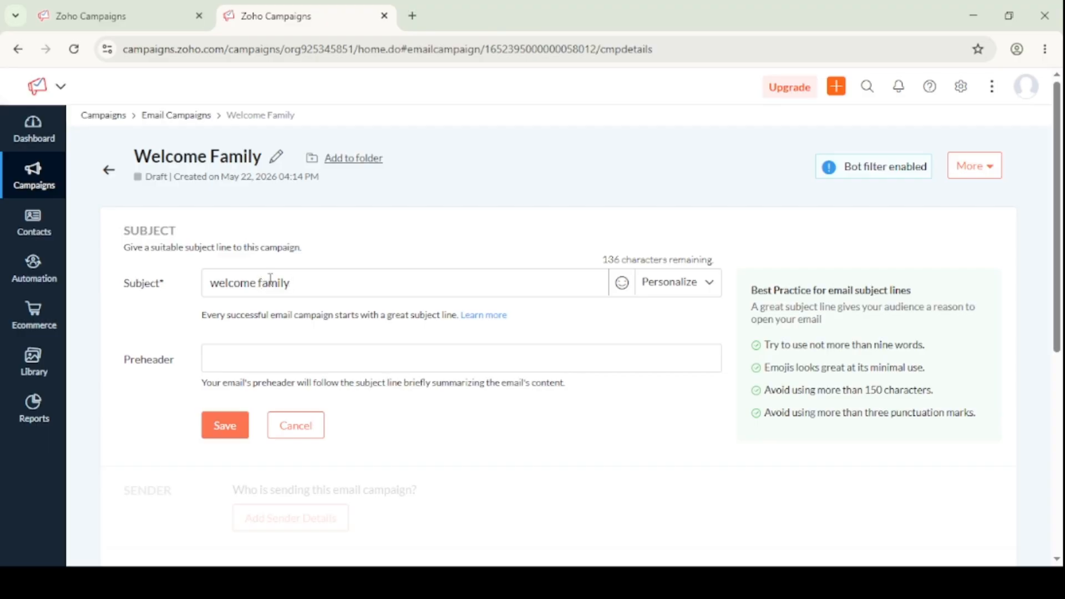
pyautogui.click(250, 361)
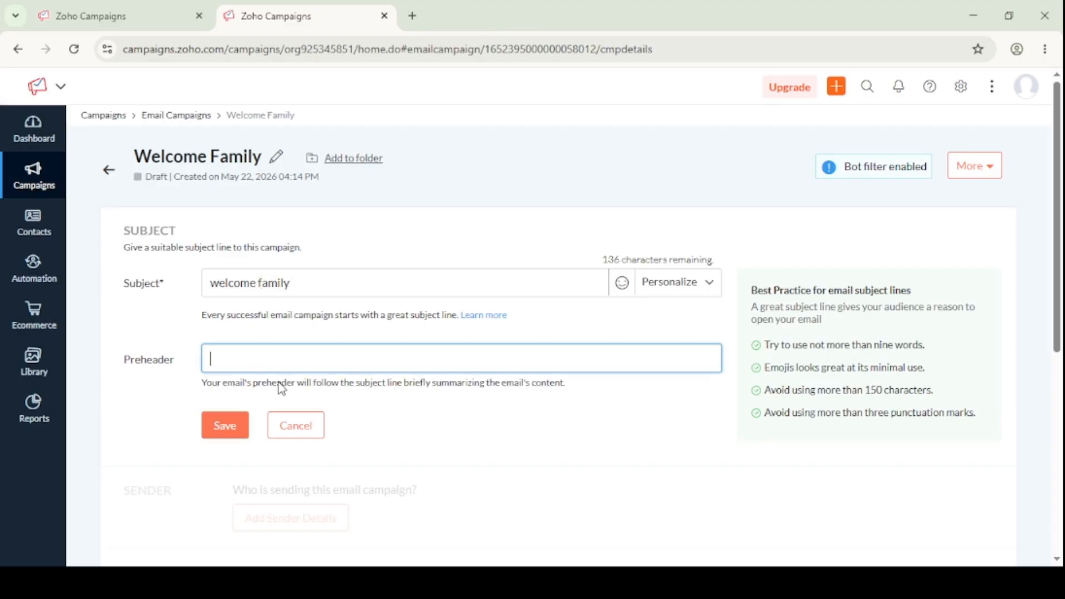
pyautogui.write('Welcome New Subscribers')
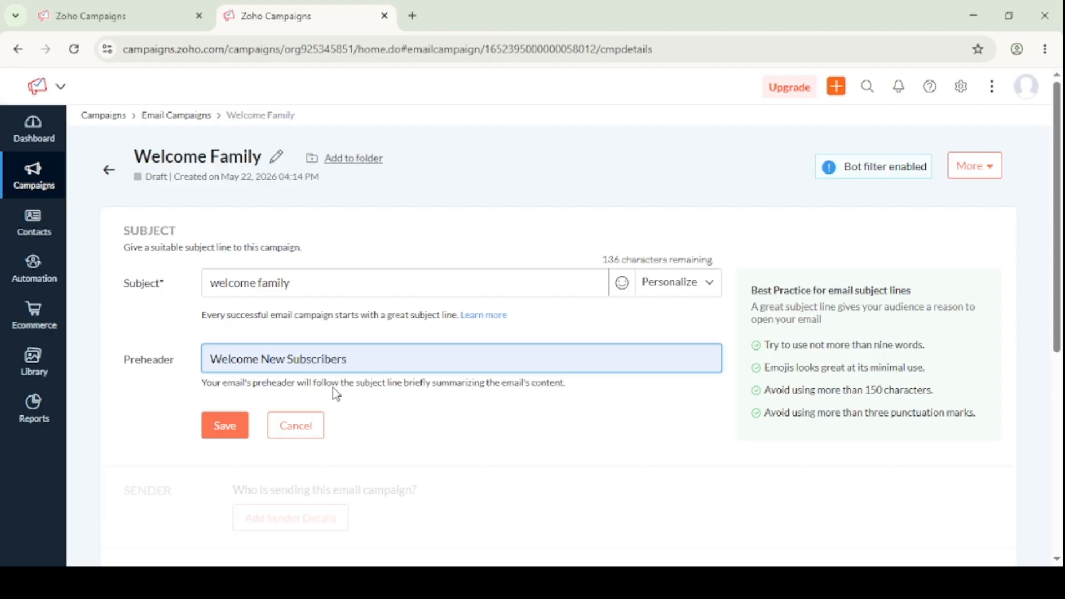
pyautogui.click(218, 415)
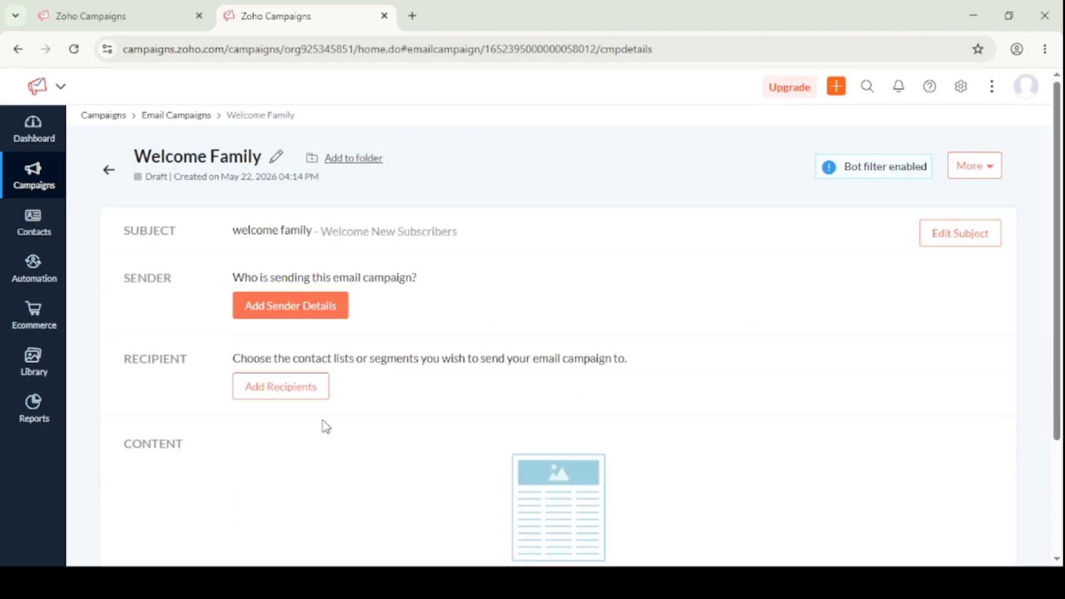
# Add sender details using the same sender for all, enter the sender's full name, and choose the velloxawealth.com sender address.
pyautogui.click(290, 307)
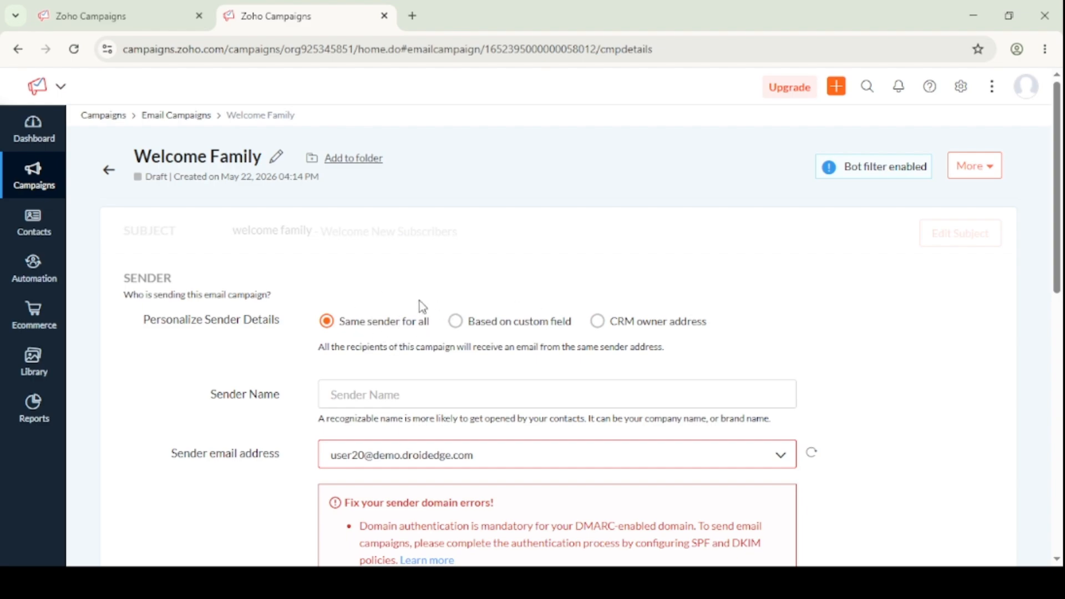
pyautogui.scroll(-3, 458, 287)
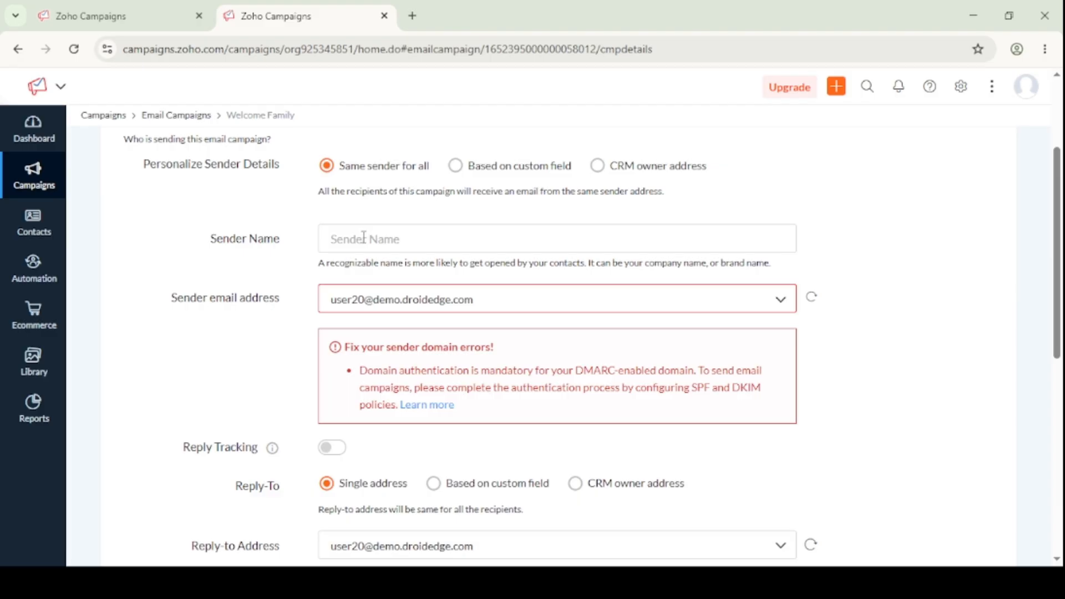
pyautogui.click(364, 237)
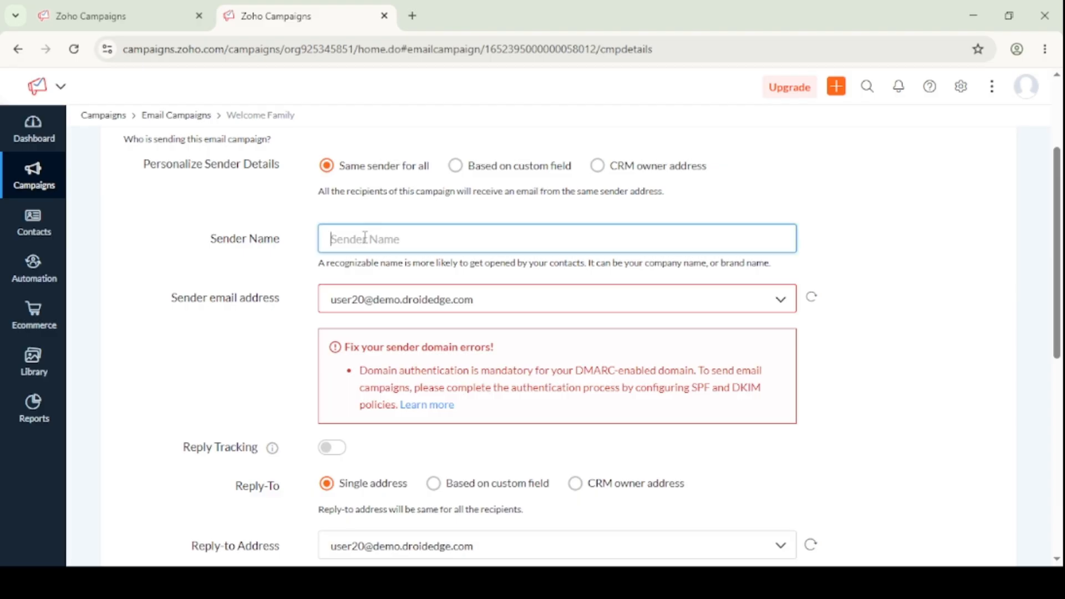
pyautogui.click(410, 285)
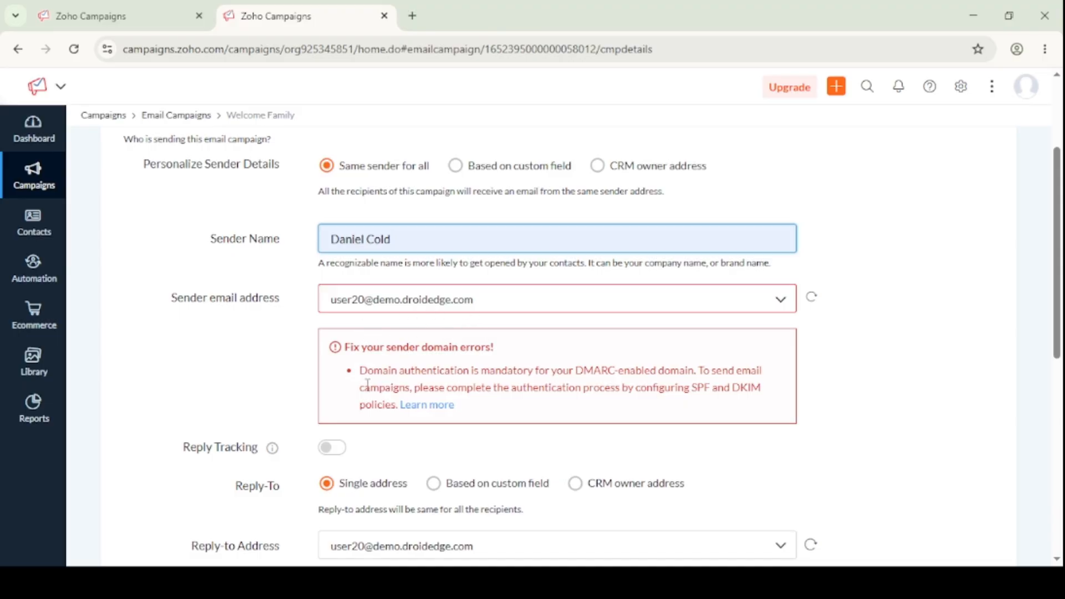
pyautogui.click(517, 300)
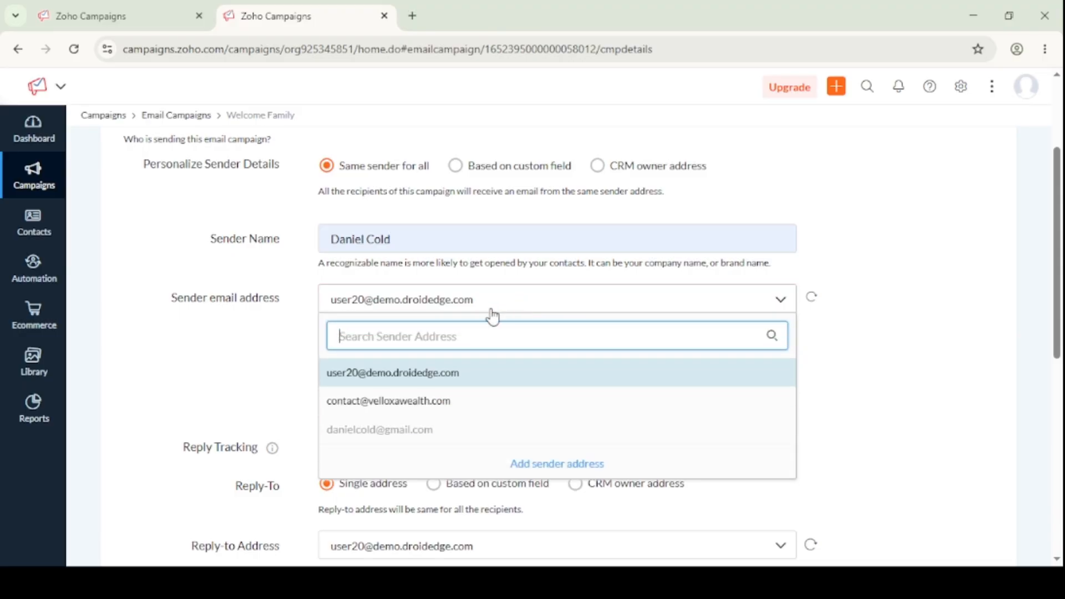
pyautogui.click(412, 408)
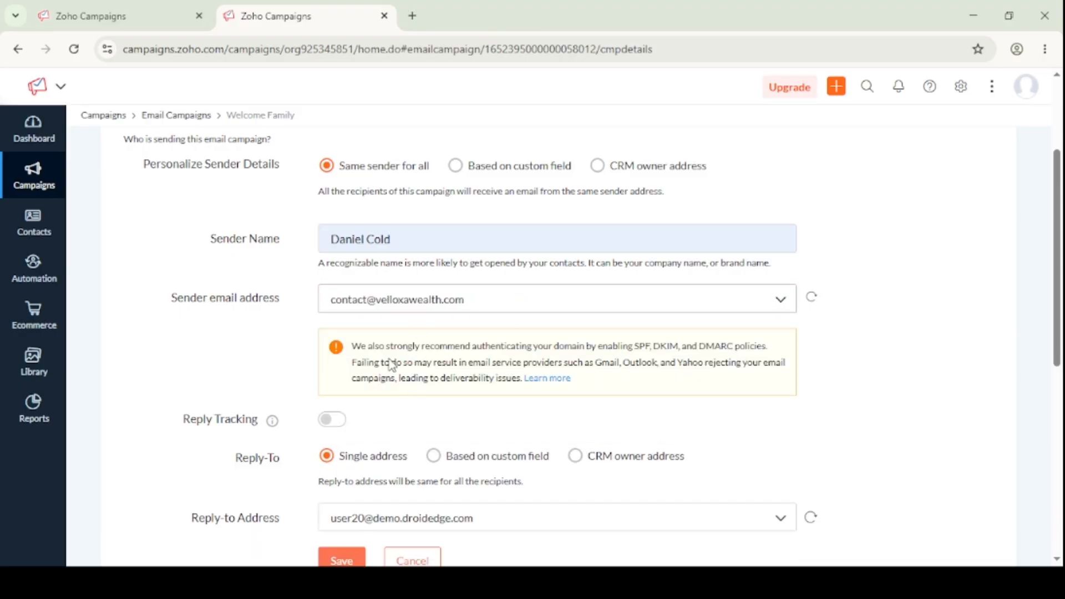
# Choose the velloxawealth.com address as the single reply-to address and save the sender details.
pyautogui.scroll(-3, 393, 358)
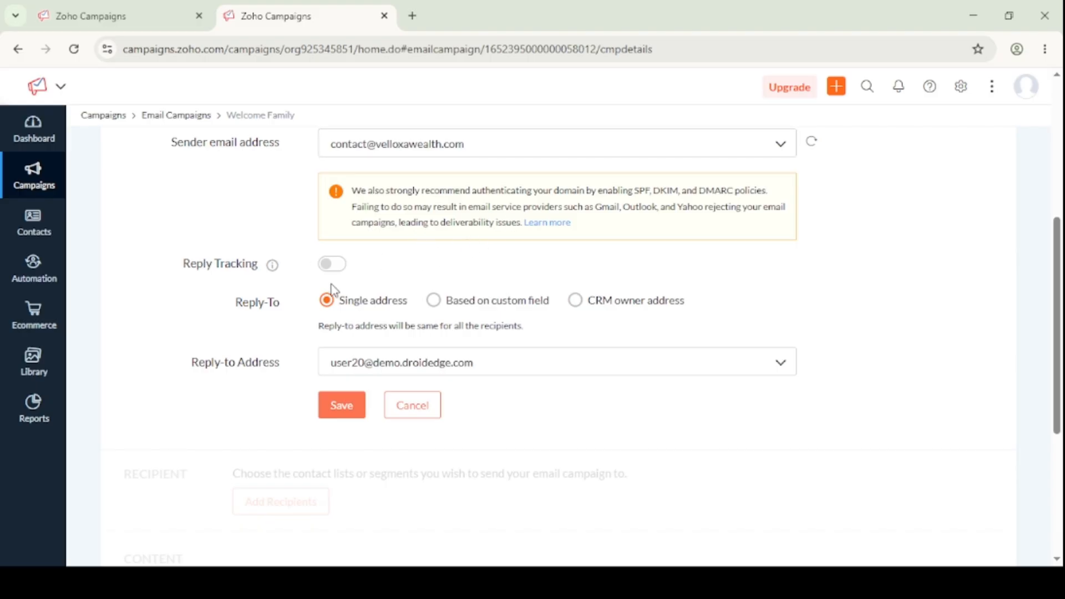
pyautogui.scroll(-1, 386, 288)
pyautogui.scroll(-1, 385, 288)
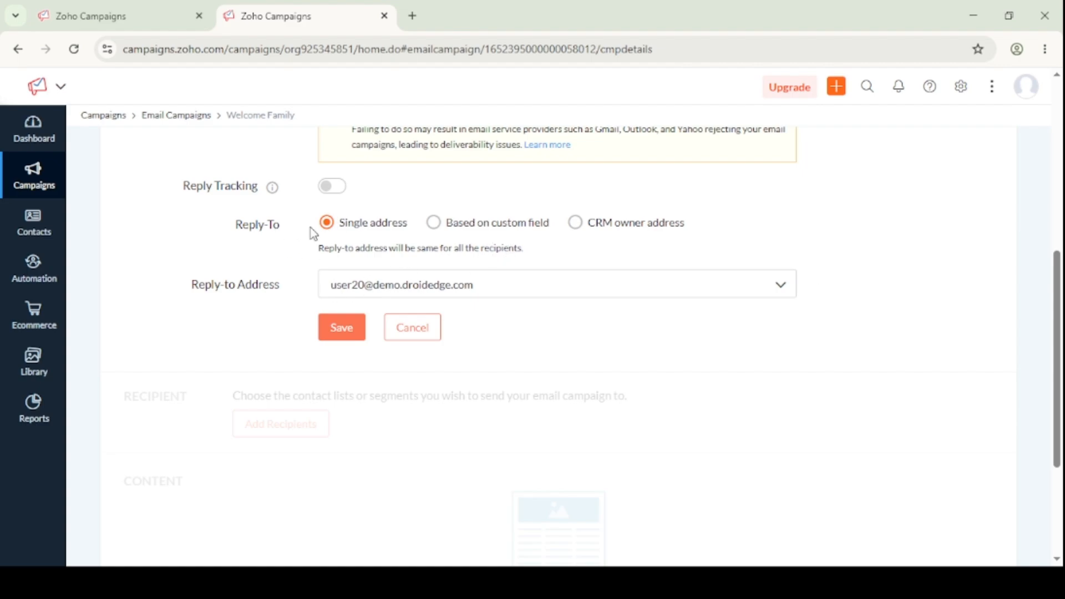
pyautogui.click(367, 285)
pyautogui.click(367, 391)
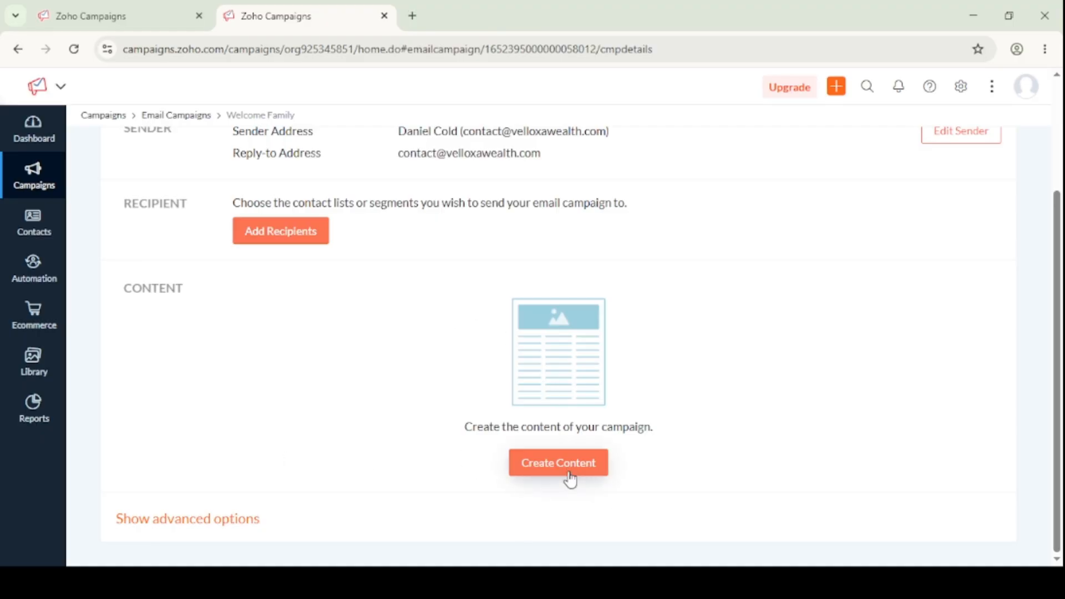
# Start creating the campaign's content, review the available template and editor options, and open the pre-designed templates.
pyautogui.click(590, 463)
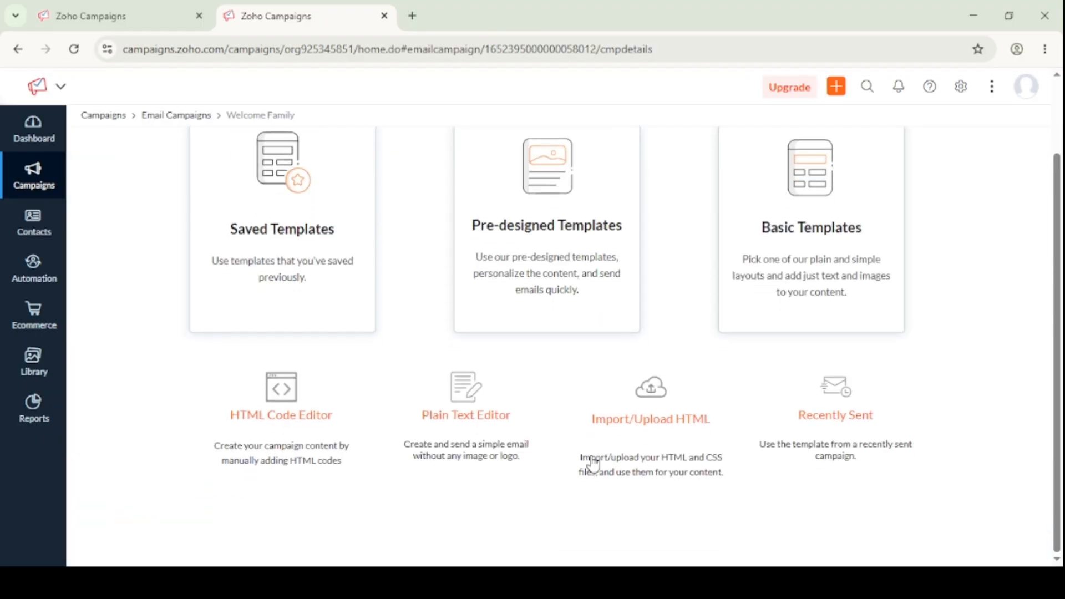
pyautogui.scroll(2, 610, 302)
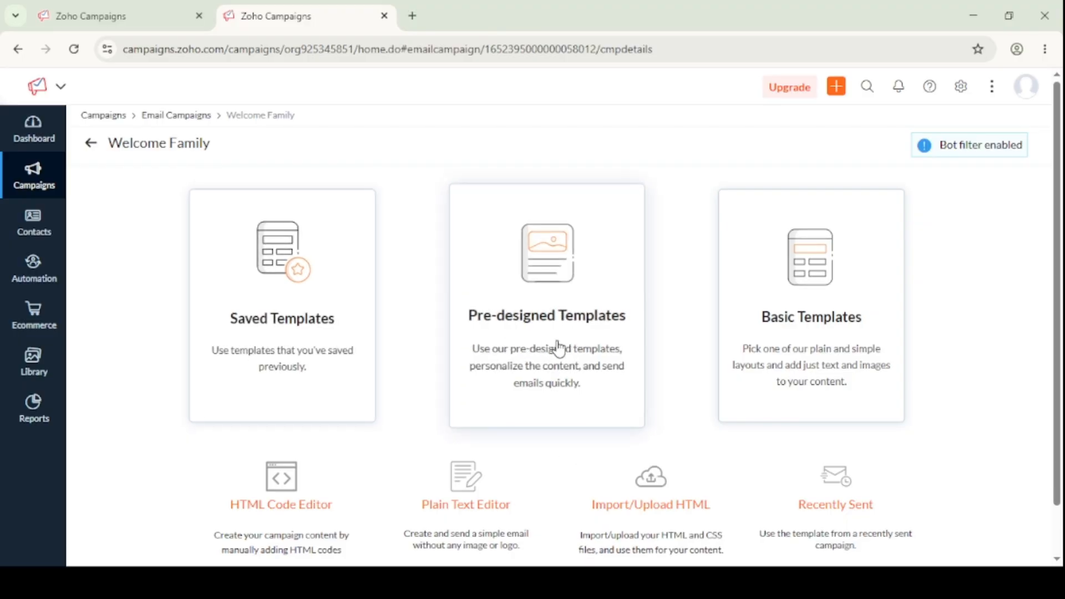
pyautogui.scroll(-1, 826, 313)
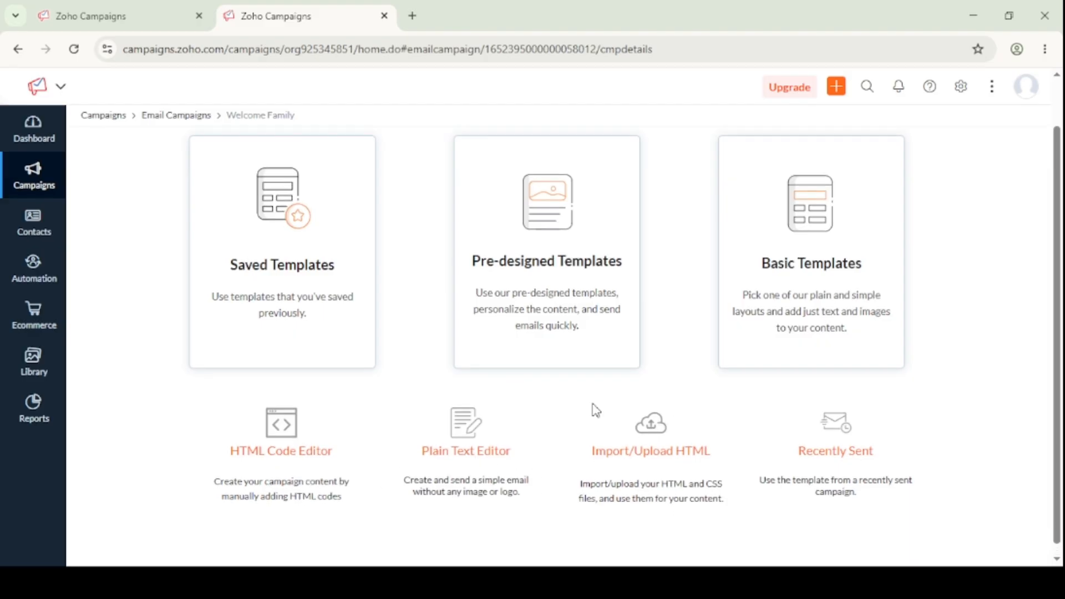
pyautogui.scroll(1, 594, 409)
pyautogui.scroll(-1, 592, 409)
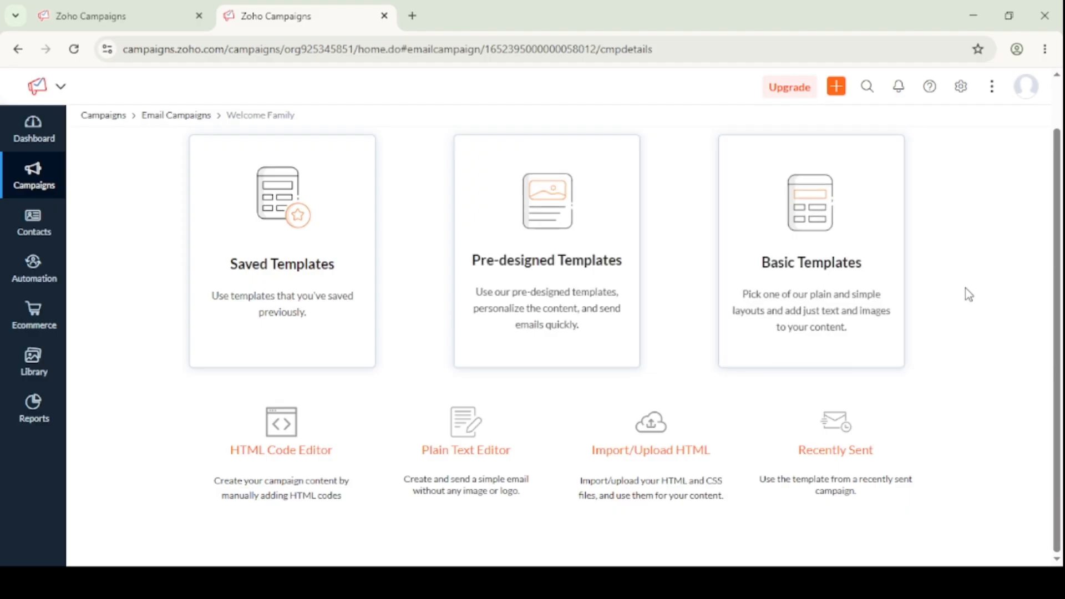
pyautogui.scroll(1, 968, 295)
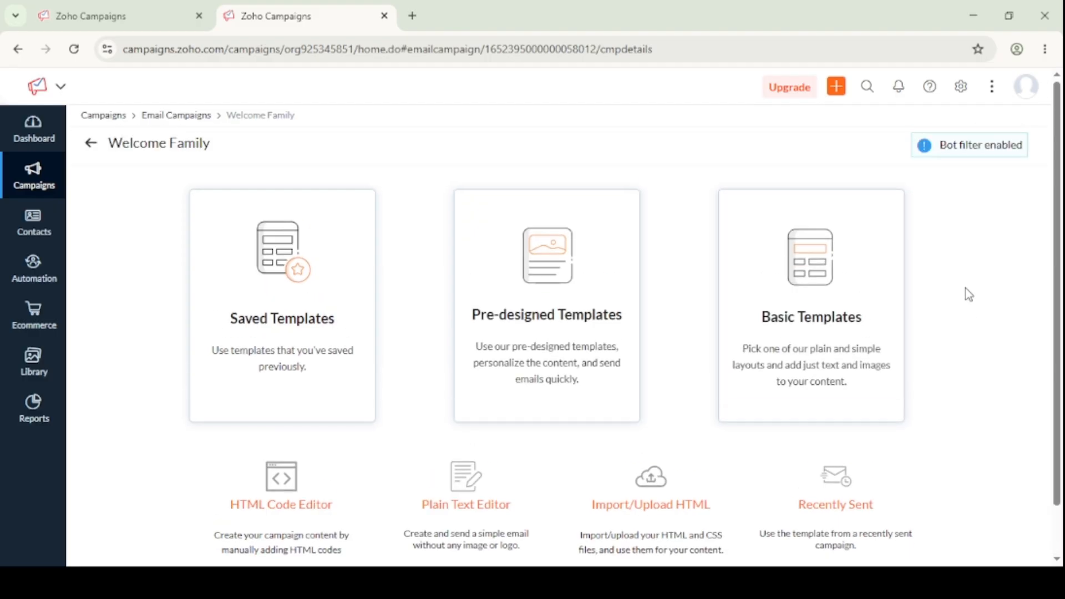
pyautogui.click(518, 330)
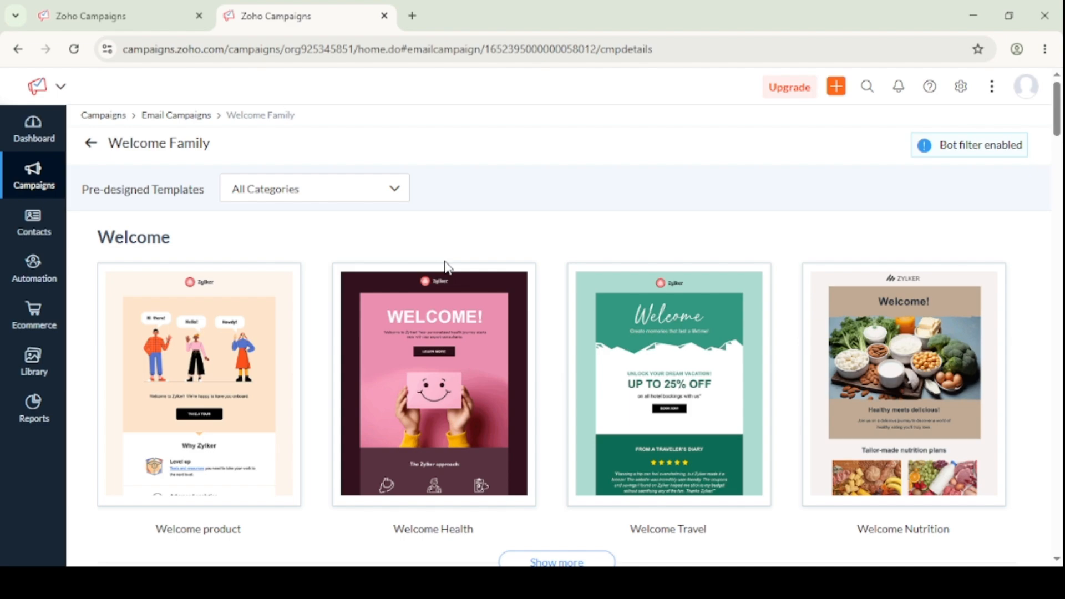
# Browse the pre-designed templates across the Welcome, Holidays, Seasons, and Deals & Offers categories.
pyautogui.moveTo(507, 294)
pyautogui.scroll(-1, 541, 297)
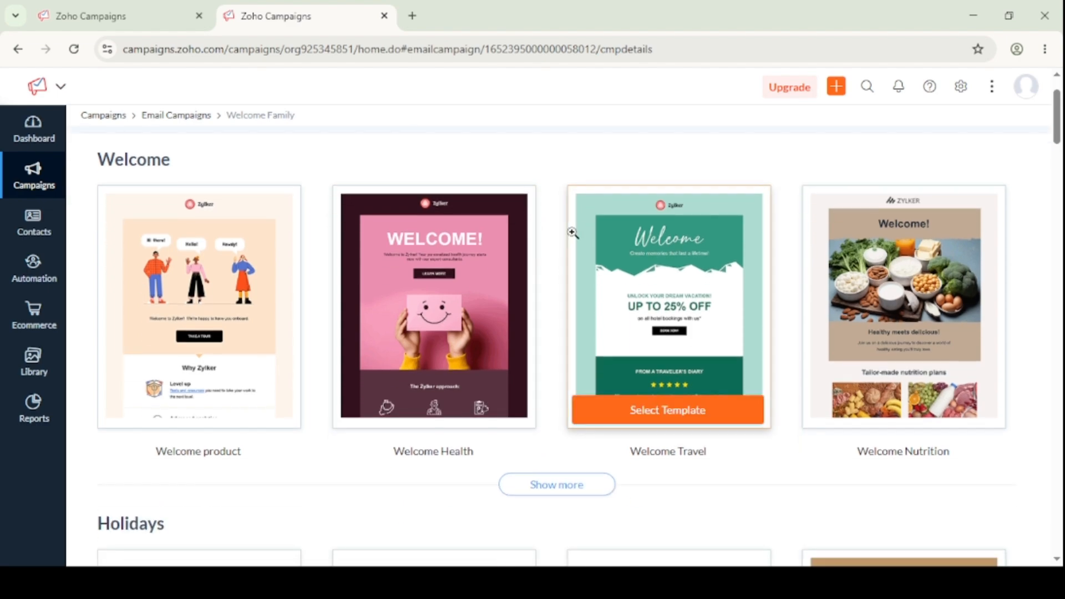
pyautogui.scroll(1, 573, 231)
pyautogui.moveTo(166, 286)
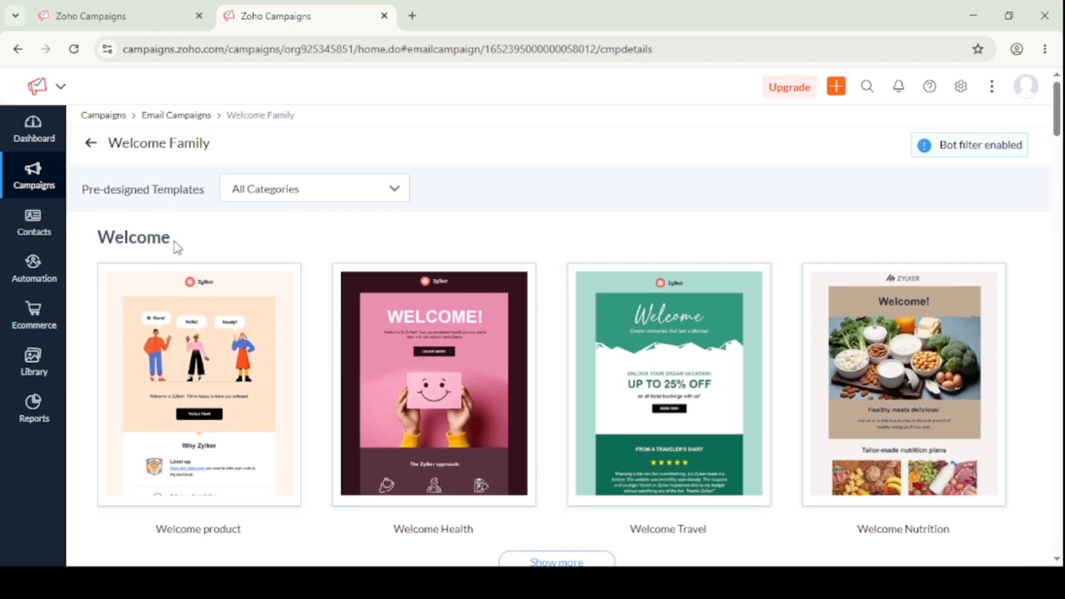
pyautogui.scroll(-2, 333, 333)
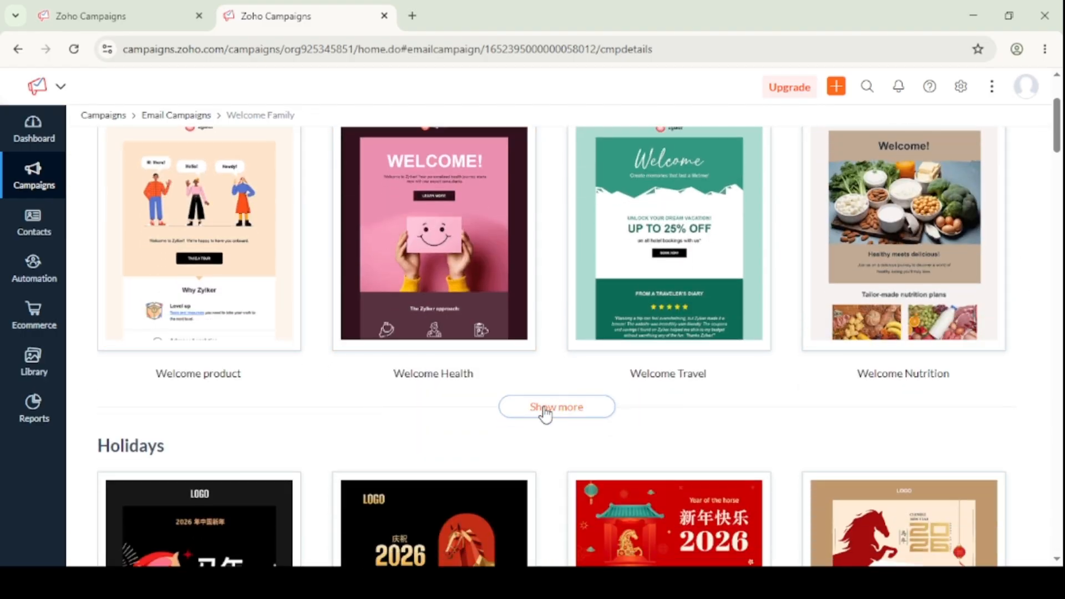
pyautogui.moveTo(693, 324)
pyautogui.scroll(2, 700, 333)
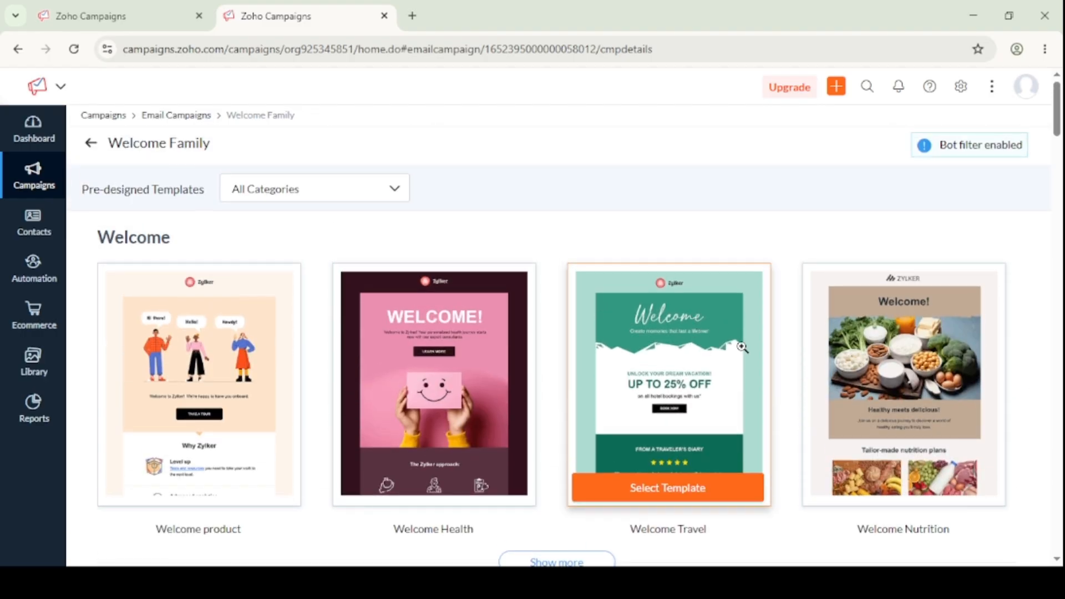
pyautogui.scroll(-2, 721, 378)
pyautogui.scroll(-3, 652, 410)
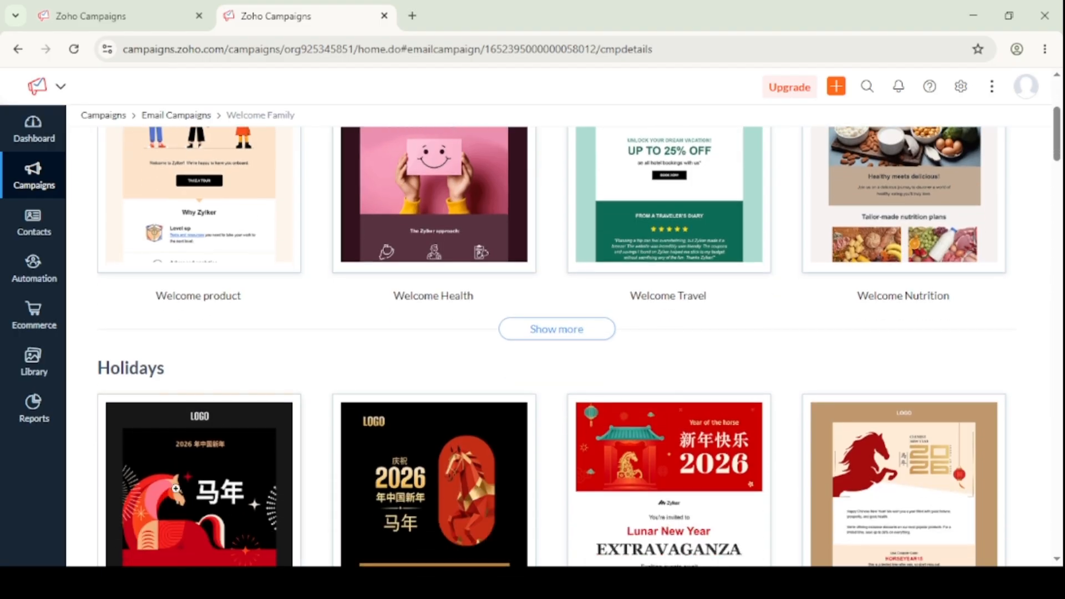
pyautogui.moveTo(900, 434)
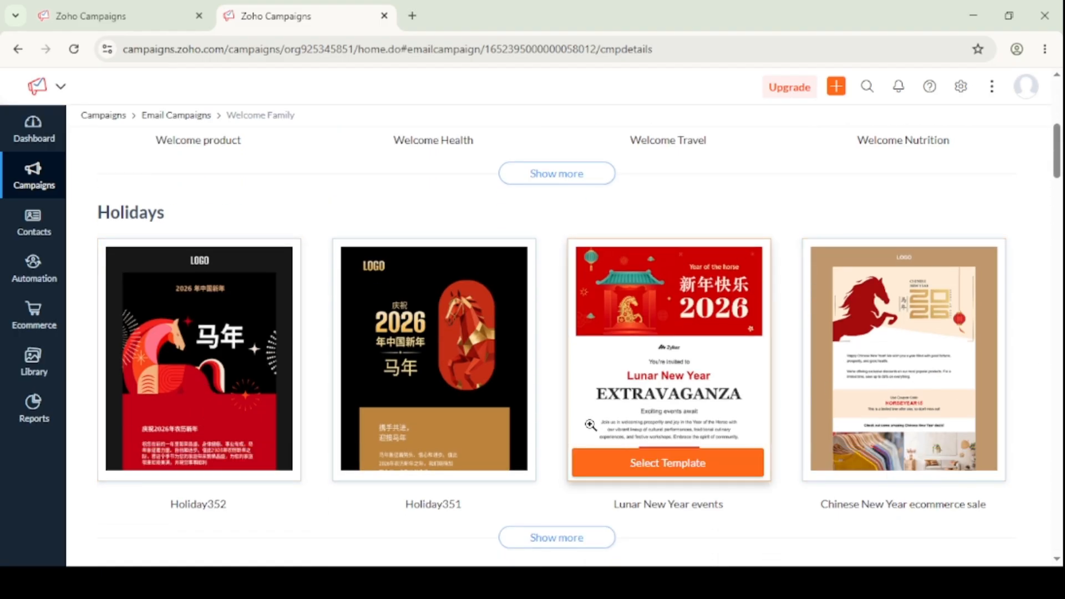
pyautogui.scroll(-1, 544, 356)
pyautogui.scroll(-3, 528, 317)
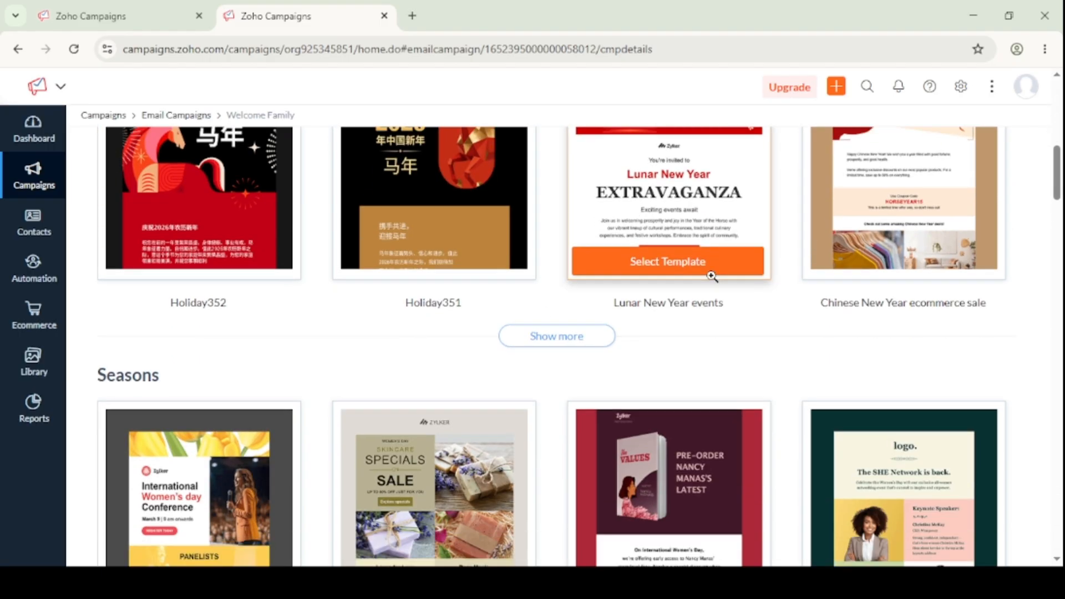
pyautogui.moveTo(405, 447)
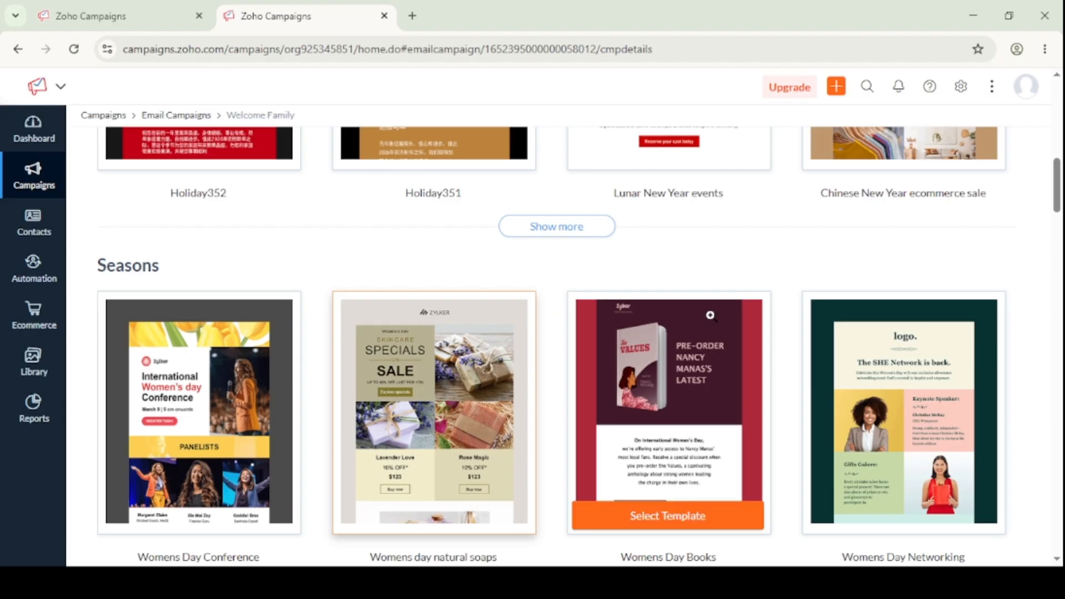
pyautogui.scroll(-4, 808, 262)
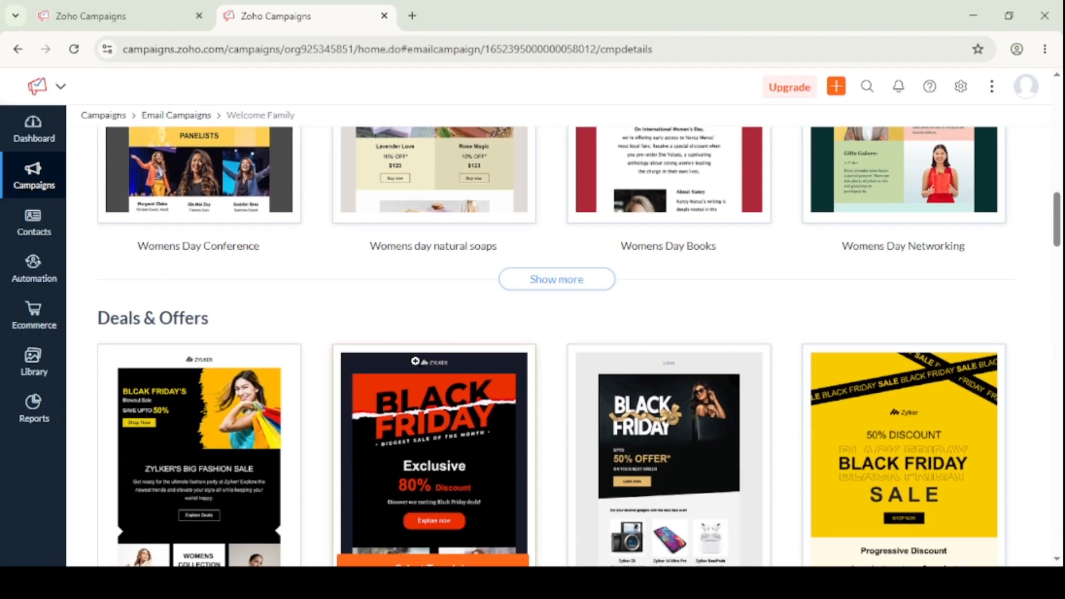
pyautogui.scroll(10, 442, 343)
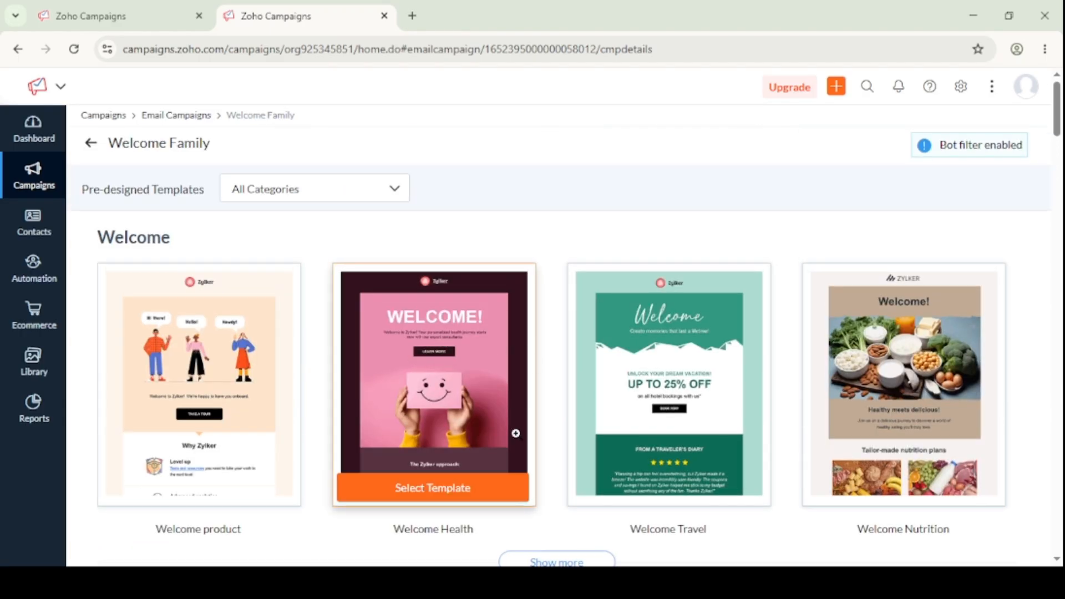
pyautogui.scroll(-2, 516, 433)
pyautogui.scroll(3, 502, 238)
pyautogui.moveTo(648, 491)
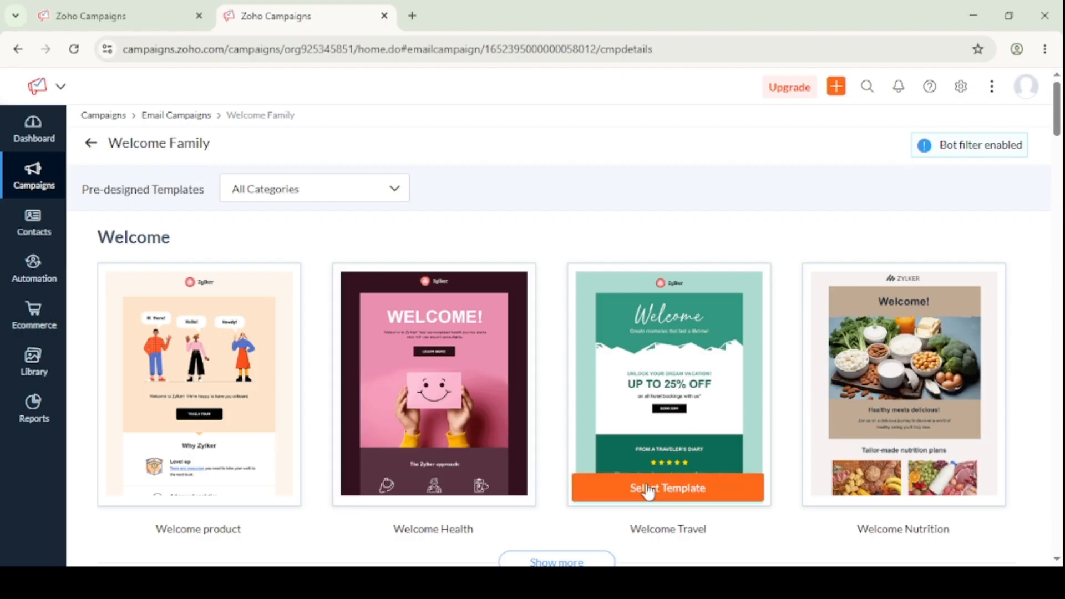
pyautogui.scroll(-1, 648, 491)
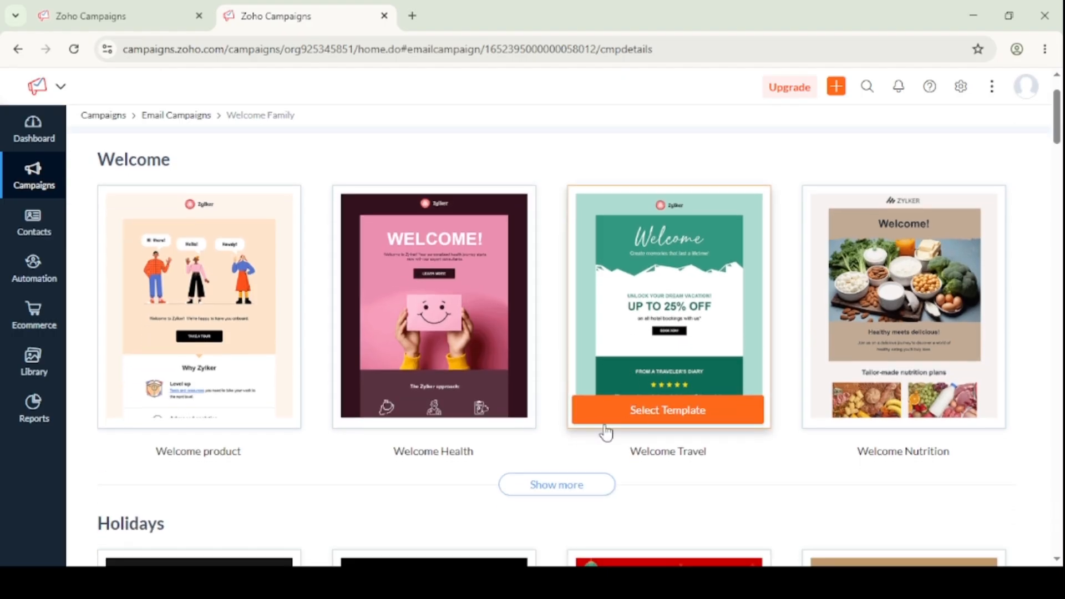
# Show more Welcome templates, preview the one headed "Thank you for your subscription", and use it for the campaign.
pyautogui.click(594, 485)
pyautogui.scroll(-5, 577, 459)
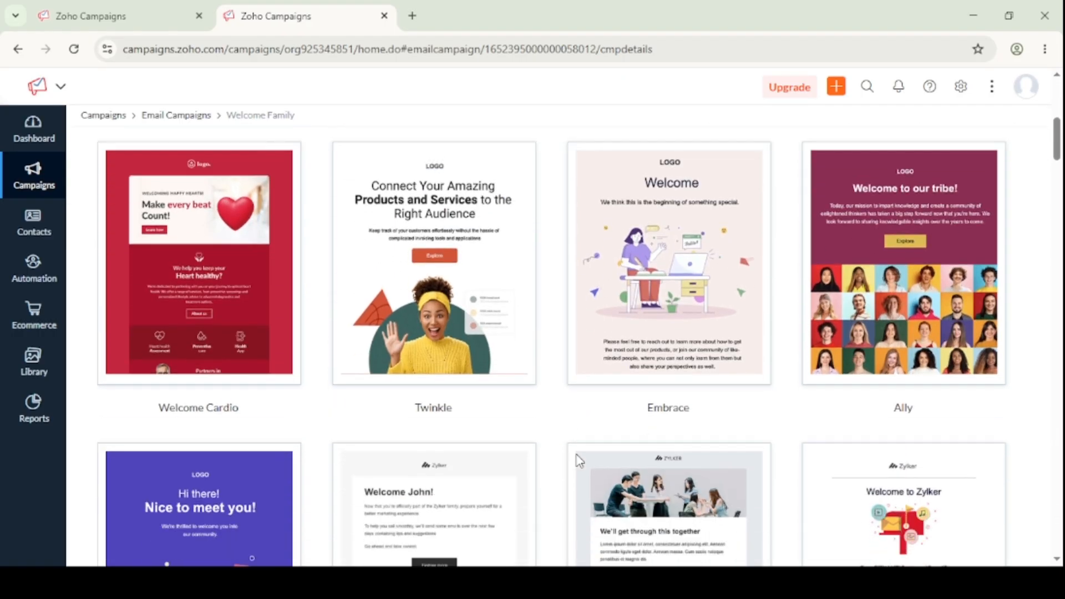
pyautogui.scroll(-7, 579, 460)
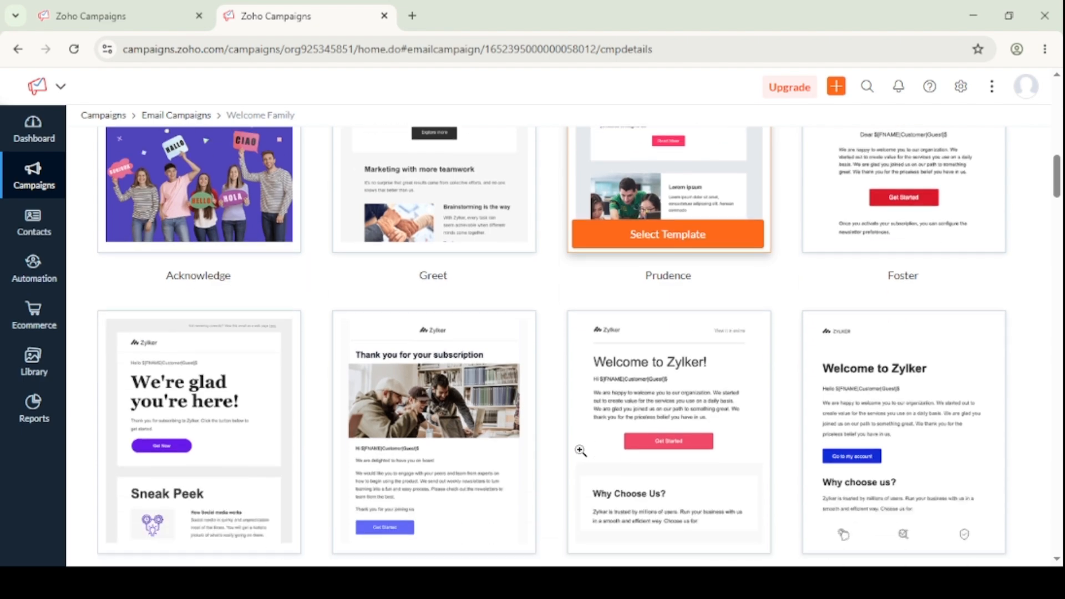
pyautogui.click(394, 427)
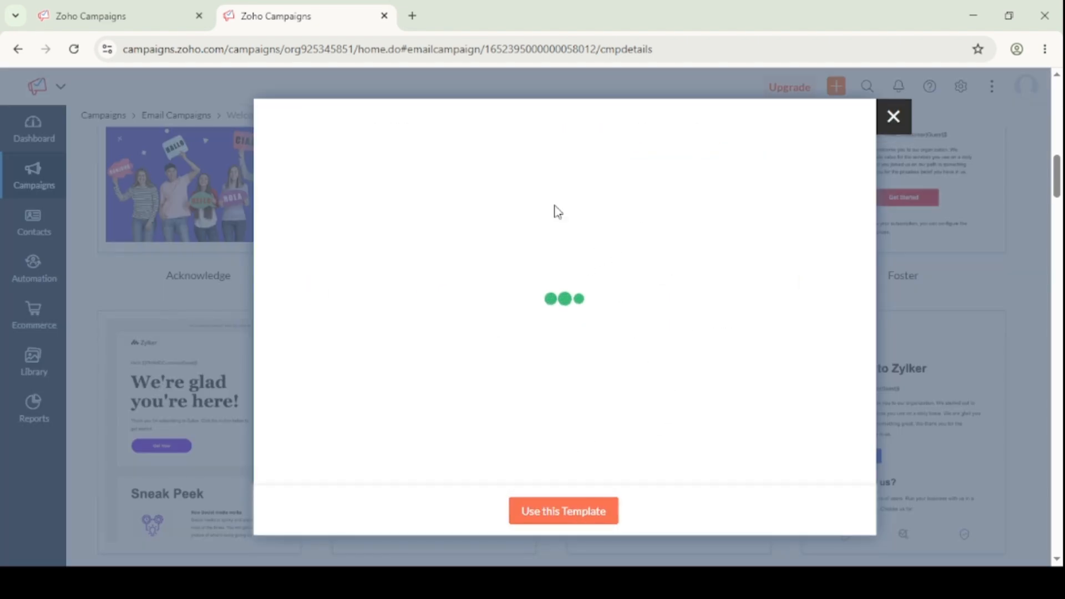
pyautogui.click(612, 518)
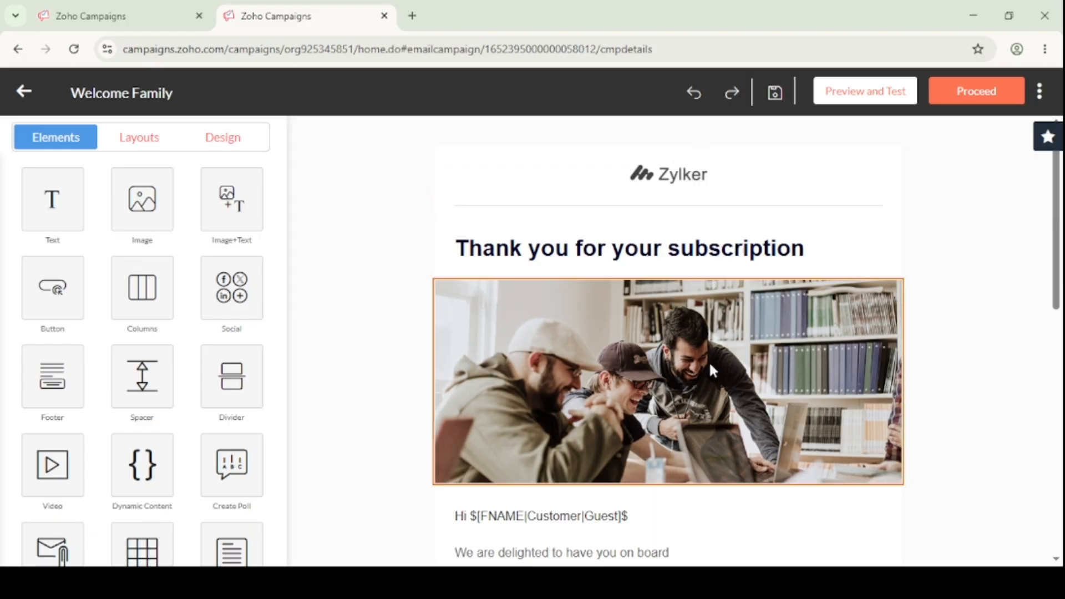
# Review the template's layout in the editor, from the heading and image through the body text to the social links.
pyautogui.scroll(-2, 733, 408)
pyautogui.scroll(-4, 745, 381)
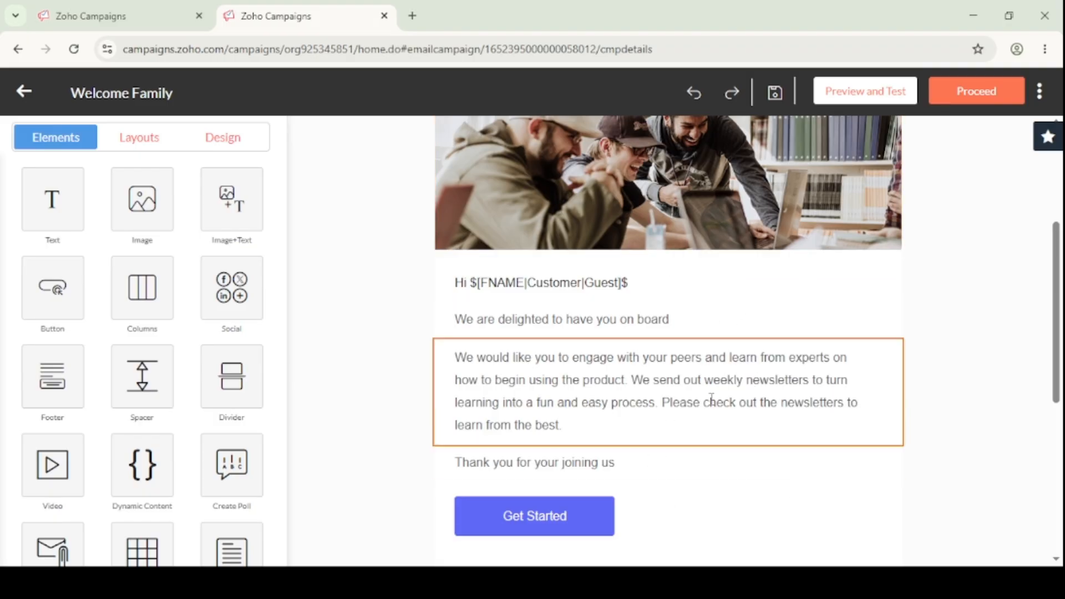
pyautogui.scroll(-5, 695, 321)
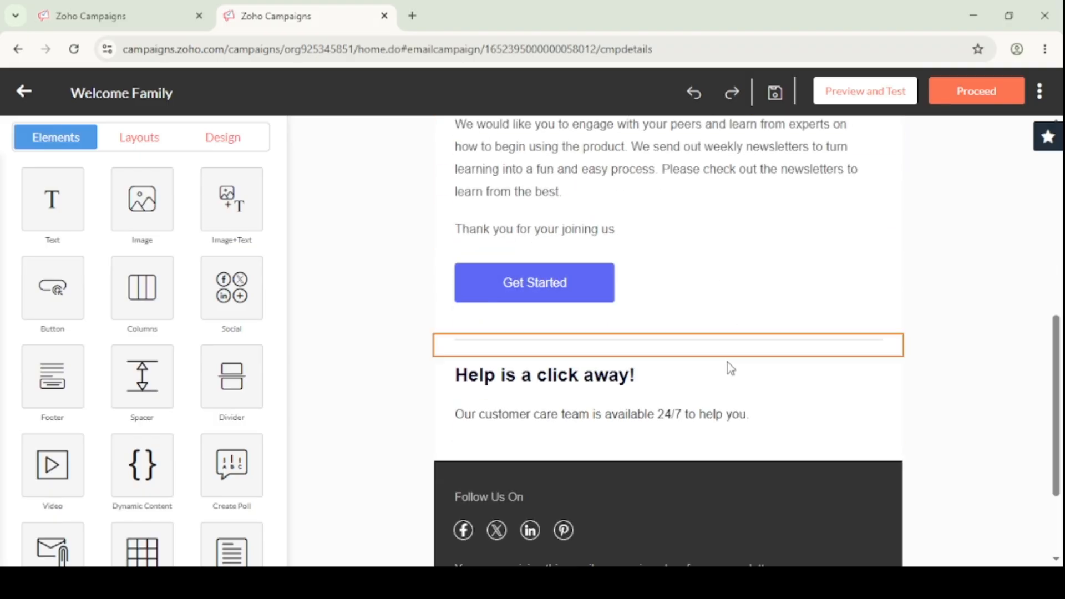
pyautogui.scroll(10, 717, 255)
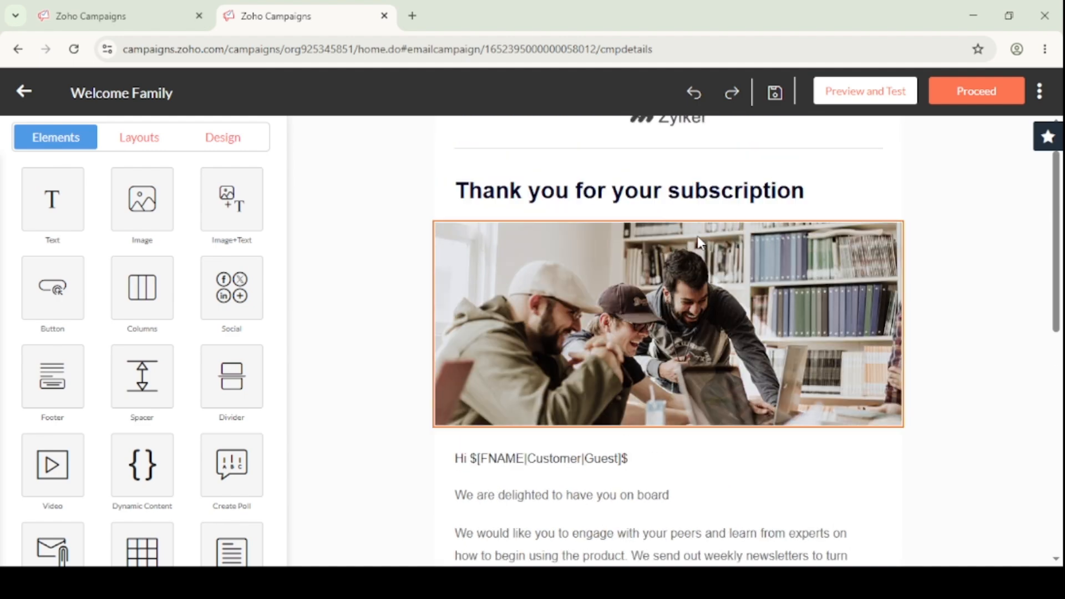
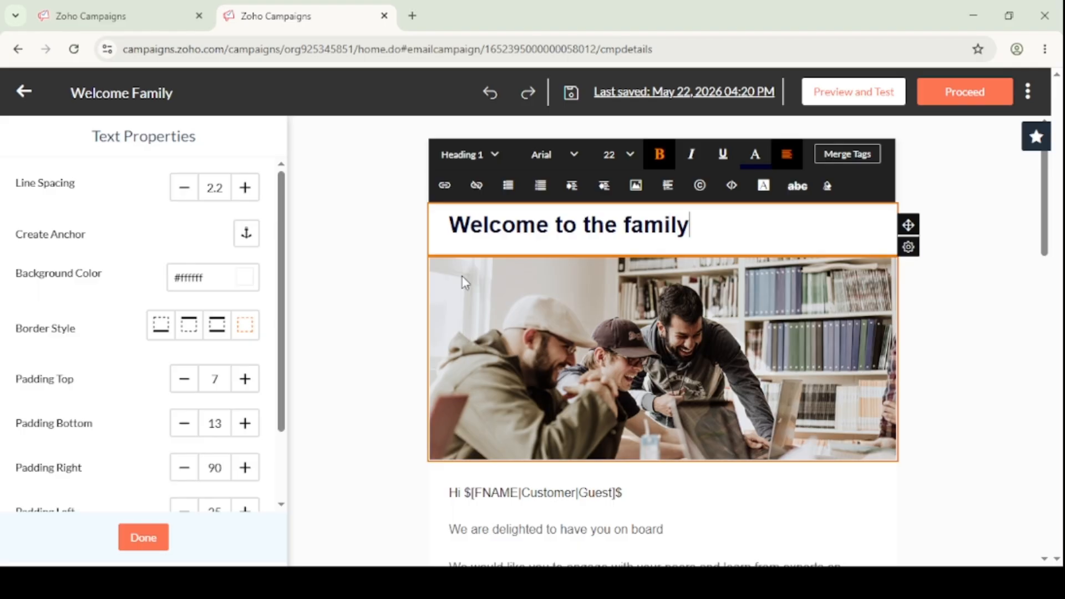
# Change the heading above the banner image to read "Welcome to The FAMILY".
pyautogui.press('BackSpace')
pyautogui.press('BackSpace')
pyautogui.press('BackSpace')
pyautogui.press('BackSpace')
pyautogui.press('BackSpace')
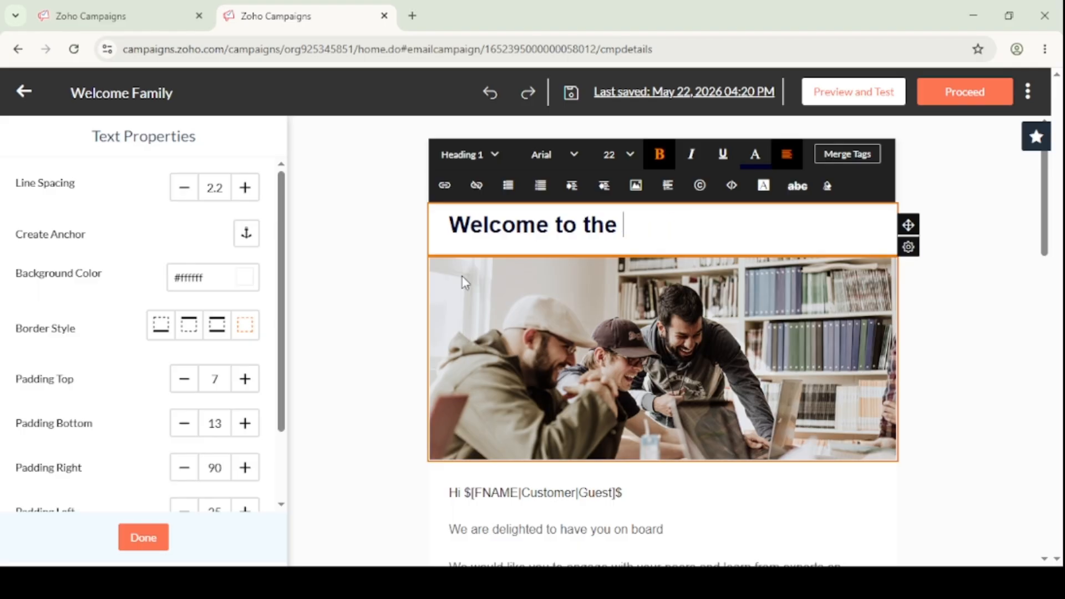
pyautogui.write('FAMILY')
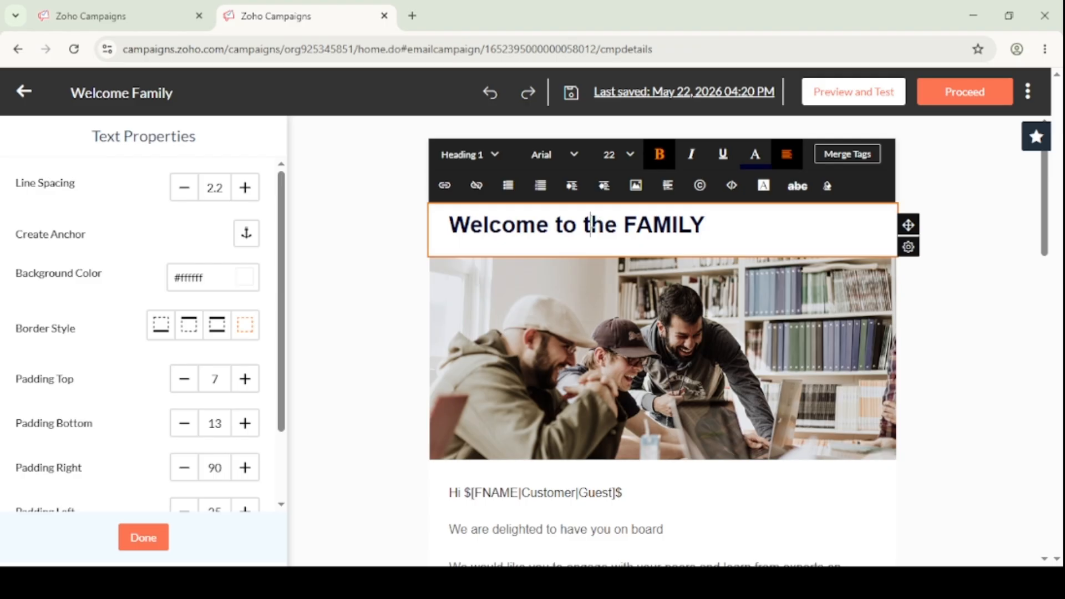
pyautogui.press('BackSpace')
pyautogui.write('T')
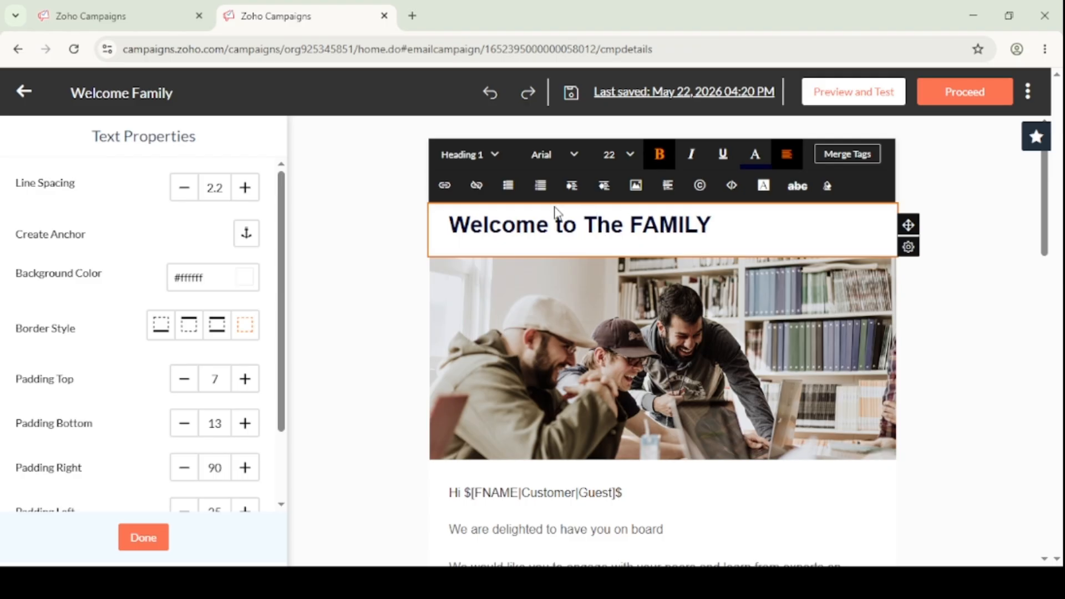
# Italicize and center the whole "Welcome to The FAMILY" heading.
pyautogui.click(736, 214)
pyautogui.moveTo(450, 224); pyautogui.dragTo(725, 229)
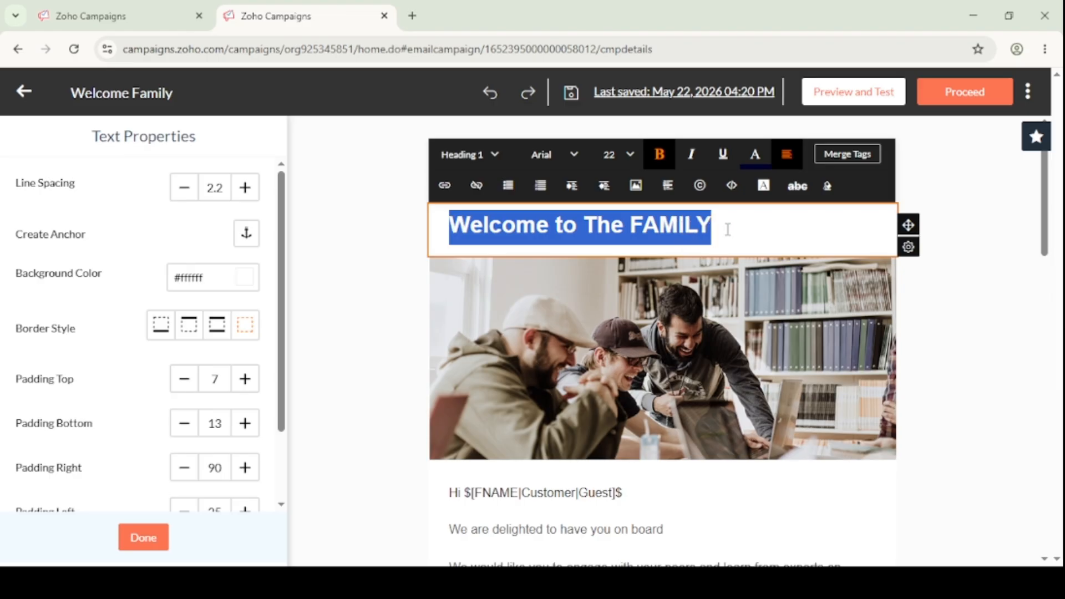
pyautogui.click(692, 160)
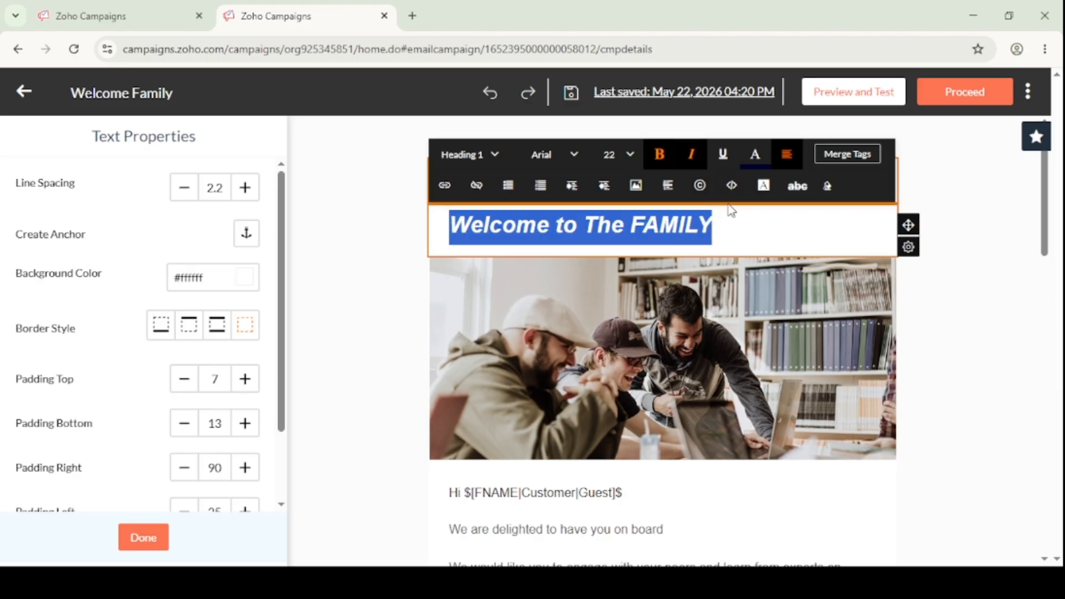
pyautogui.click(788, 162)
pyautogui.click(787, 191)
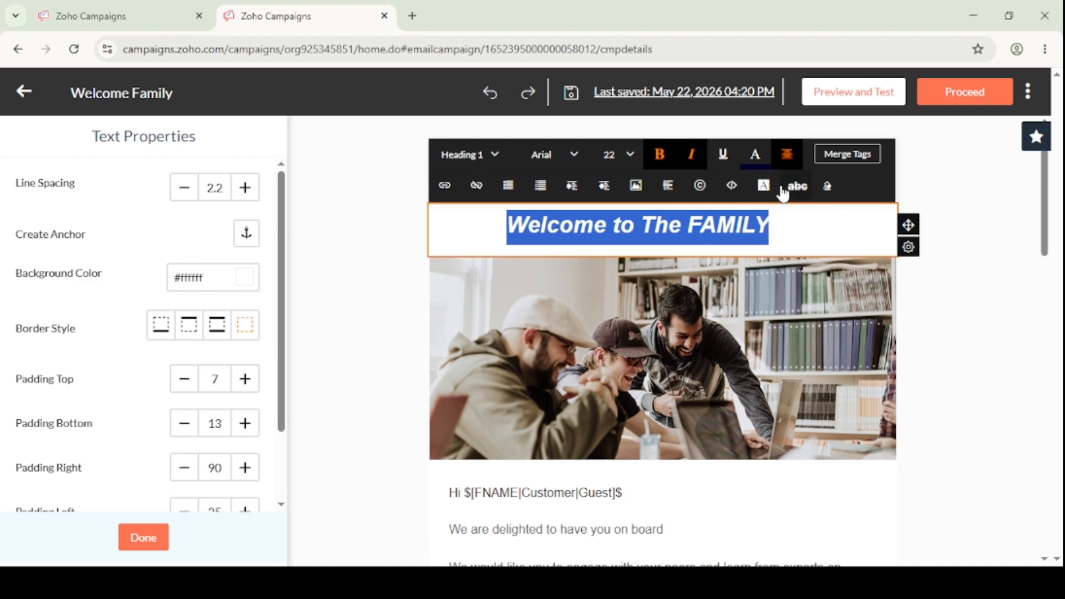
pyautogui.click(1005, 199)
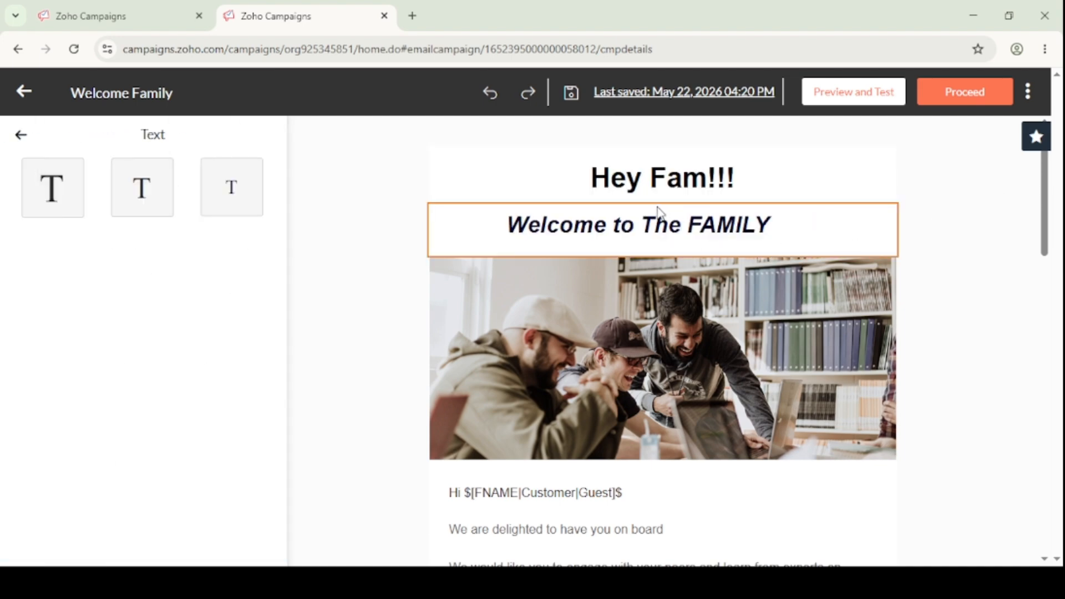
# Examine the banner image's properties, from size and link URL to alternate text and border style, look over the email below it, and close the properties.
pyautogui.click(543, 327)
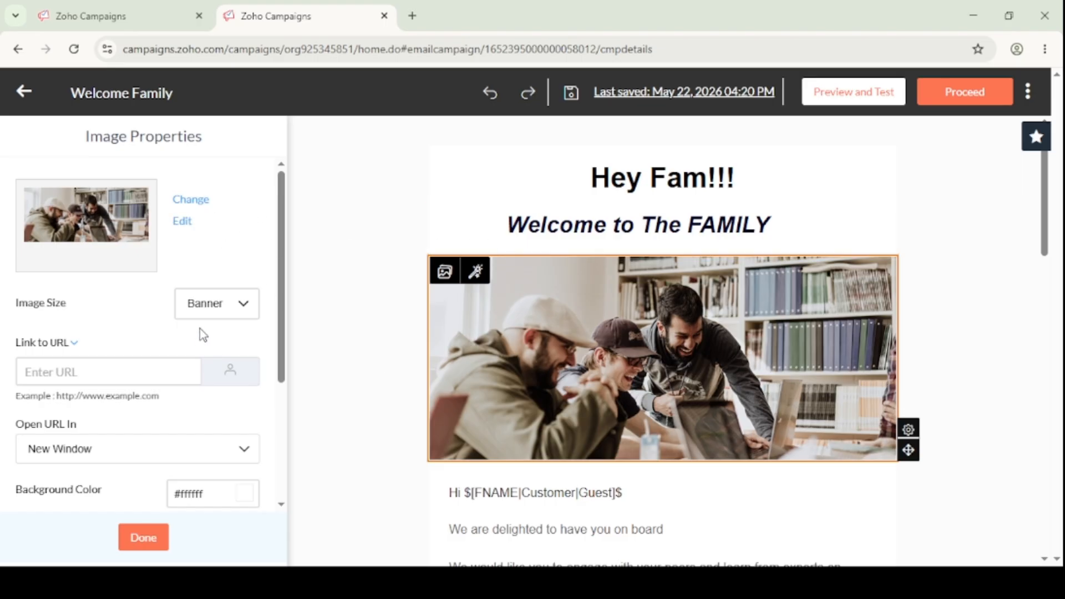
pyautogui.scroll(-2, 214, 330)
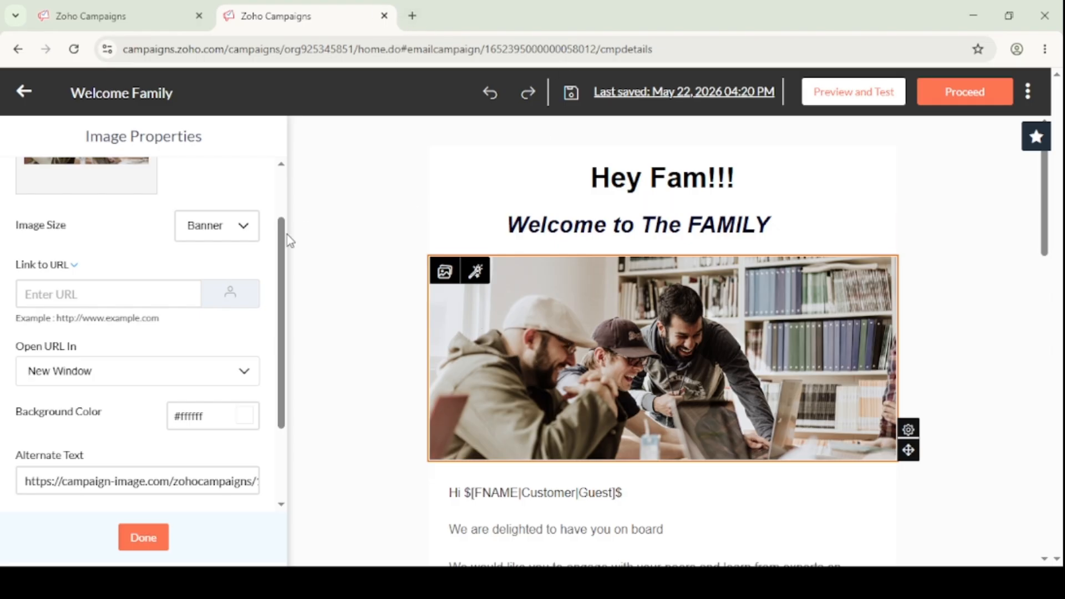
pyautogui.click(181, 295)
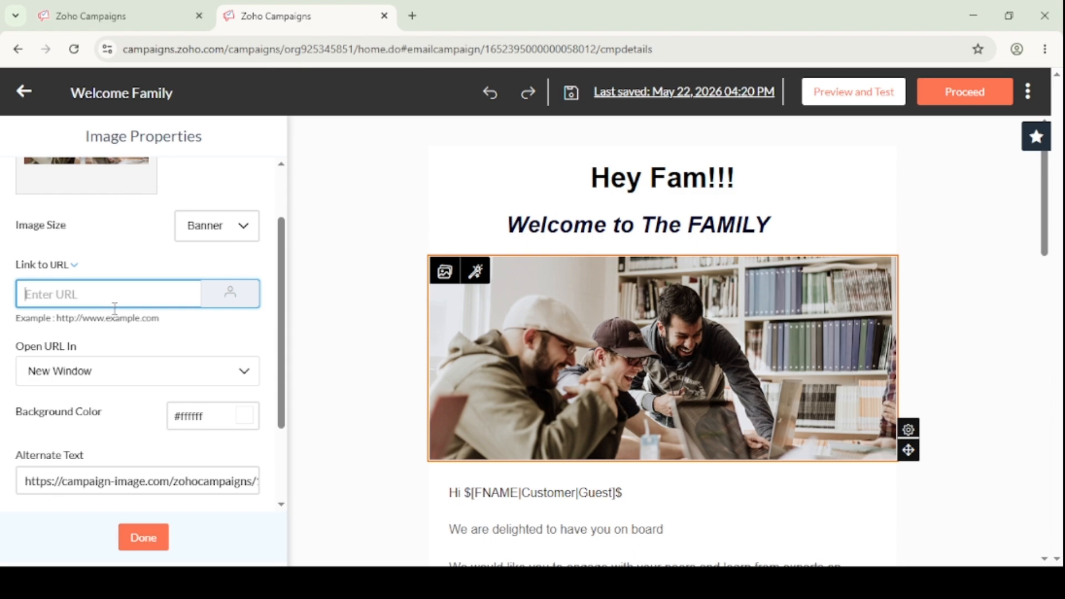
pyautogui.scroll(-2, 158, 382)
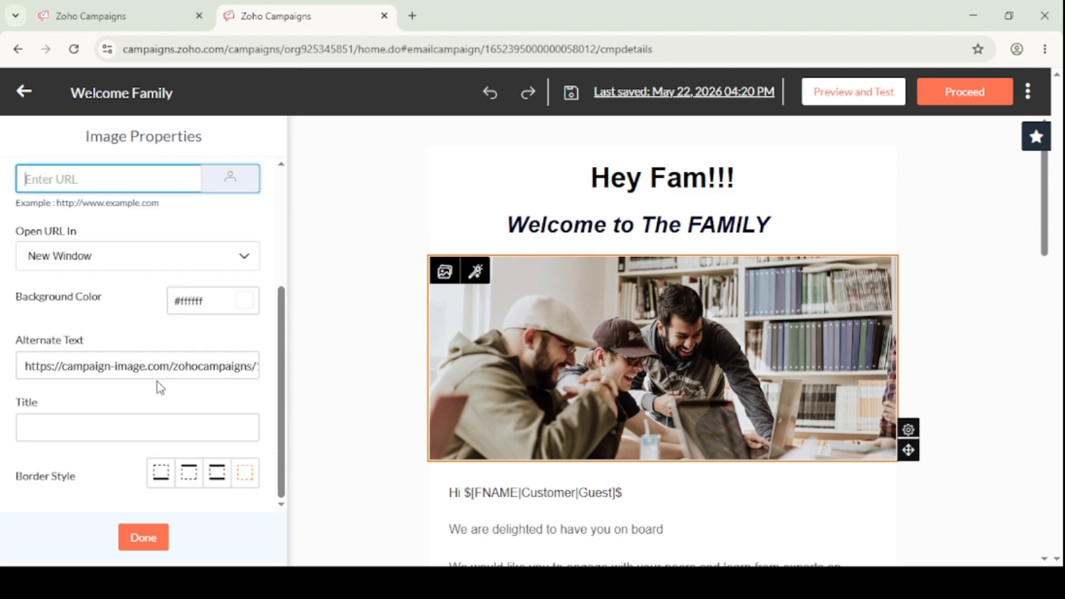
pyautogui.scroll(3, 162, 369)
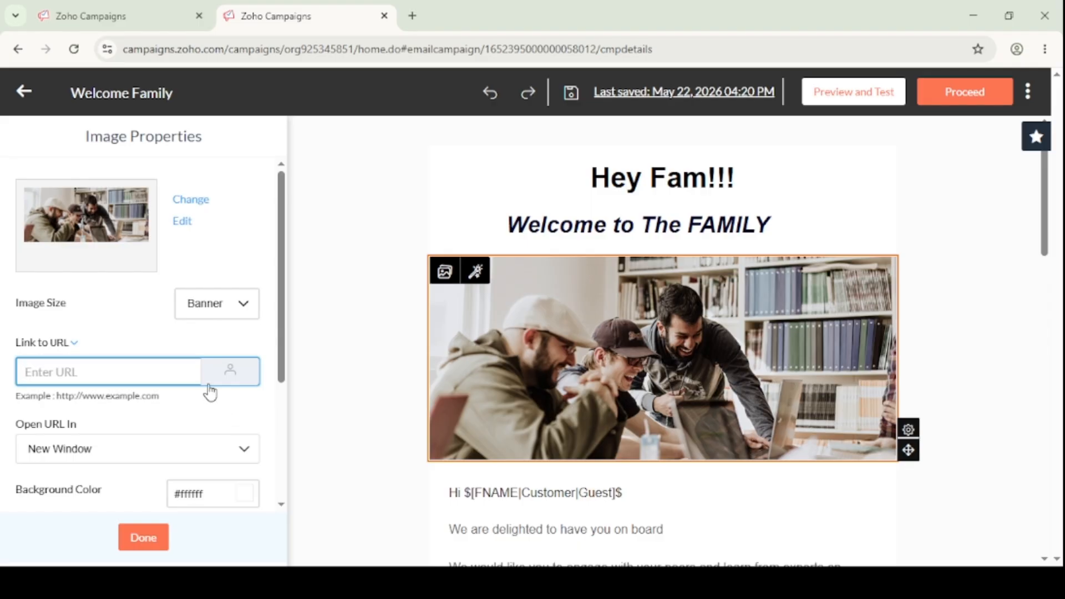
pyautogui.scroll(-3, 211, 391)
pyautogui.scroll(3, 219, 319)
pyautogui.scroll(-8, 436, 332)
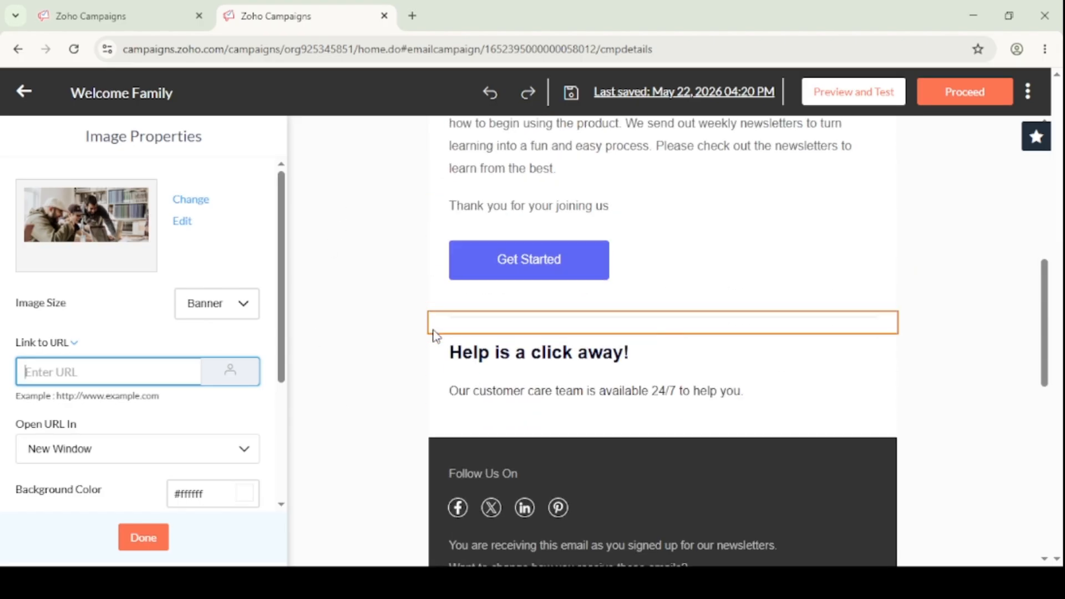
pyautogui.scroll(-10, 435, 336)
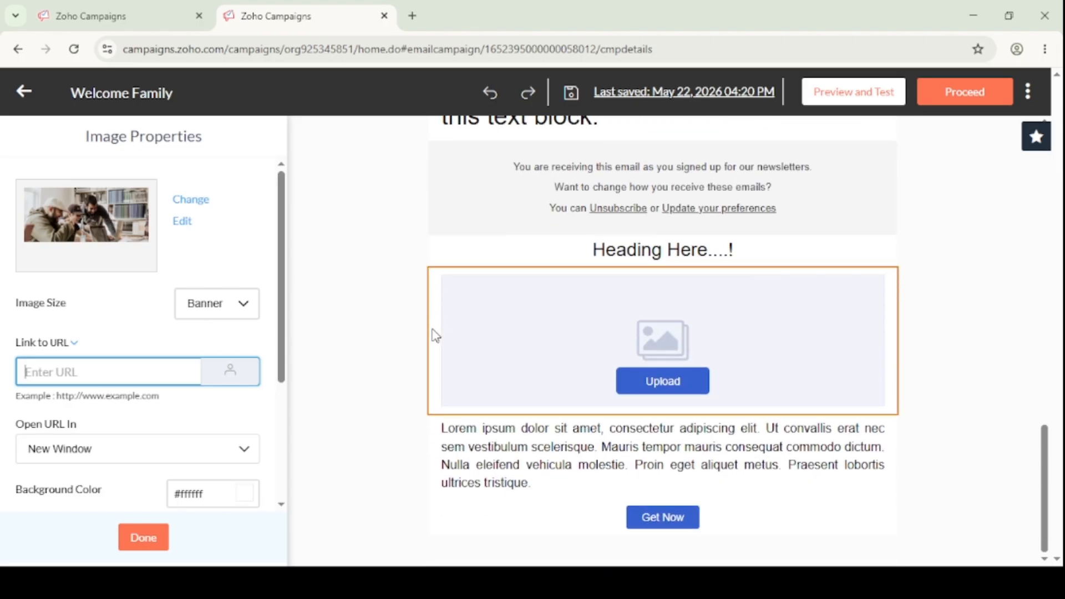
pyautogui.scroll(12, 577, 330)
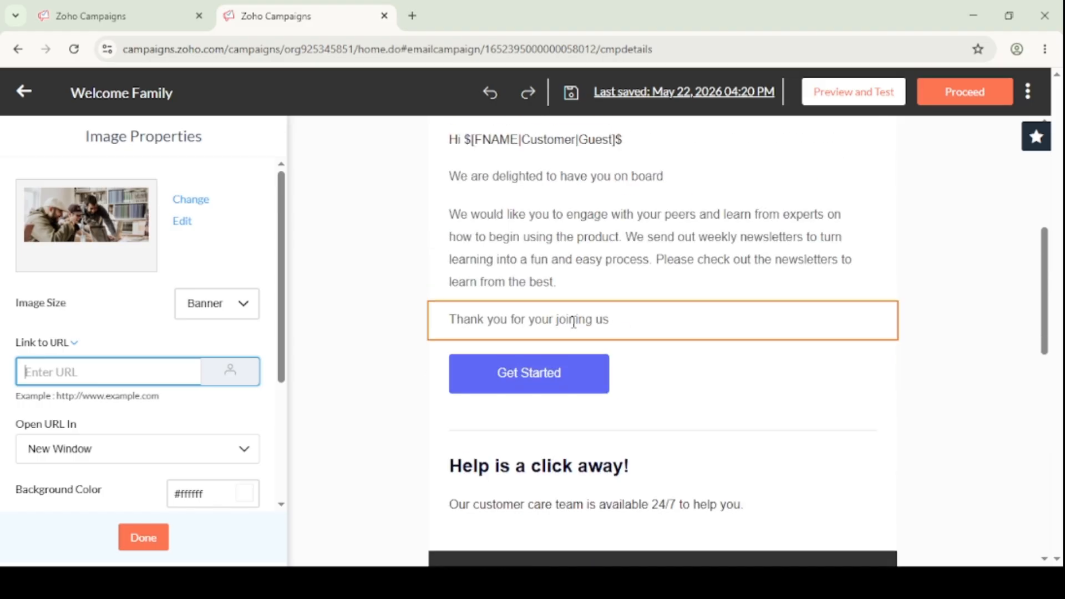
pyautogui.click(160, 536)
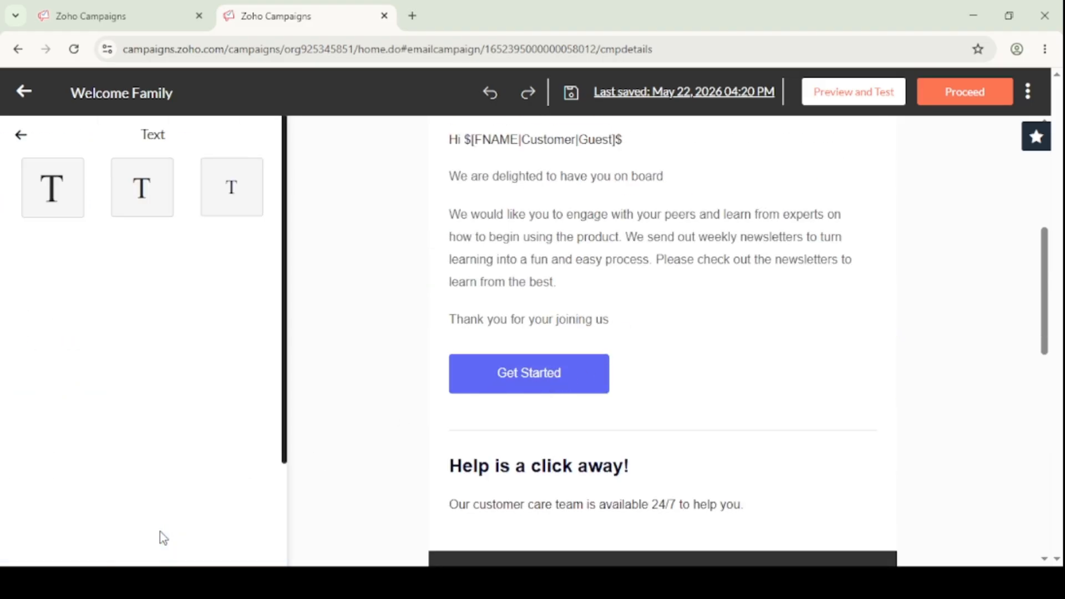
# Return to the list of content elements, check the email layout through to its end, and proceed to the campaign details.
pyautogui.click(23, 137)
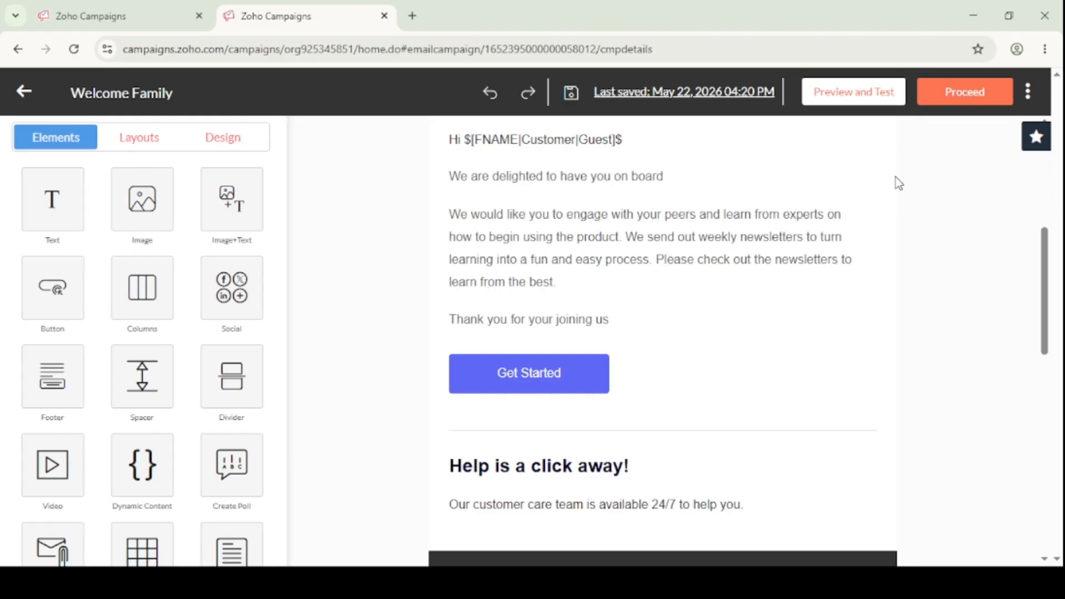
pyautogui.scroll(-1, 882, 189)
pyautogui.scroll(4, 871, 195)
pyautogui.scroll(3, 872, 197)
pyautogui.scroll(-7, 873, 202)
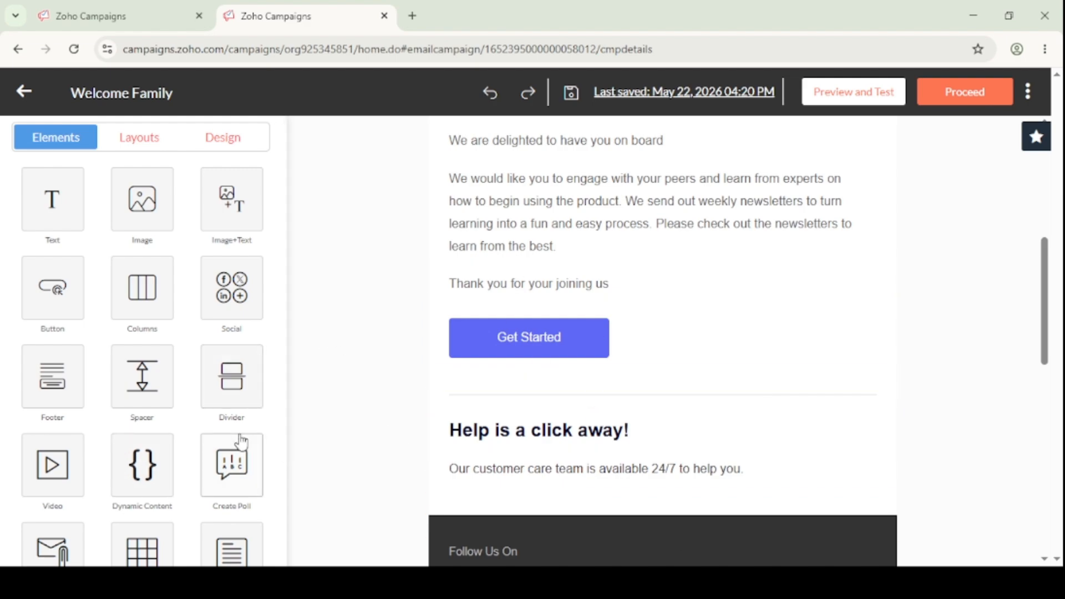
pyautogui.scroll(-10, 776, 288)
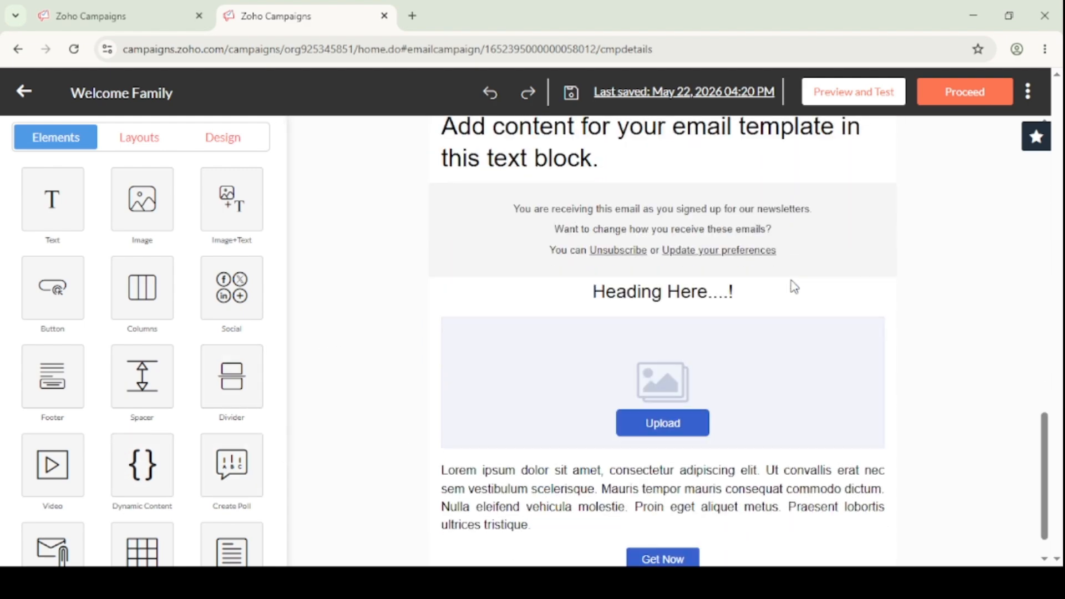
pyautogui.click(965, 93)
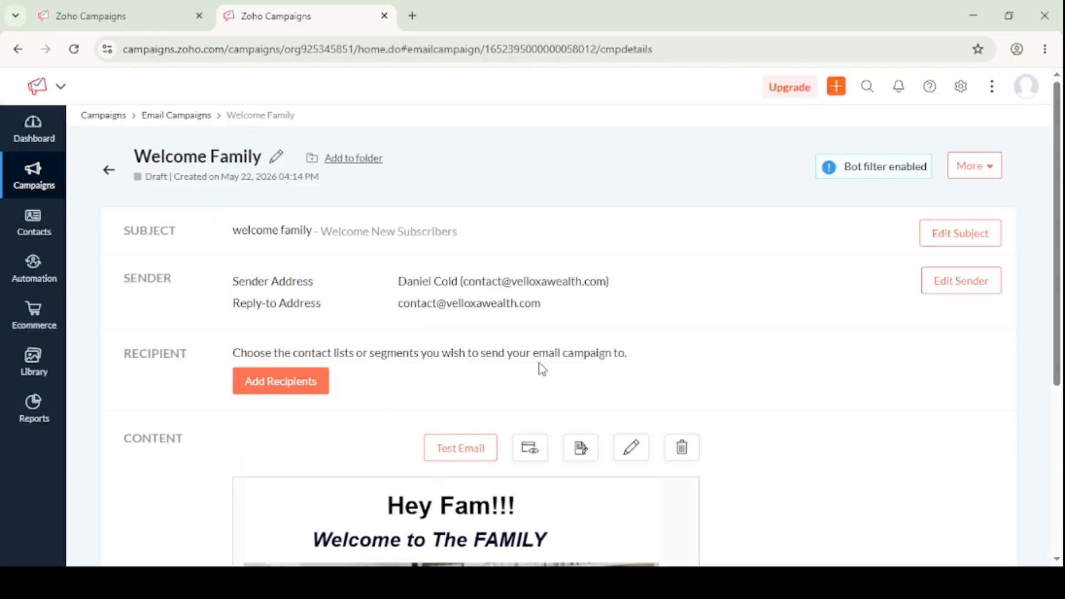
# Add the New subscribers and My Sample List mailing lists as the campaign's recipients and save the selection.
pyautogui.click(277, 390)
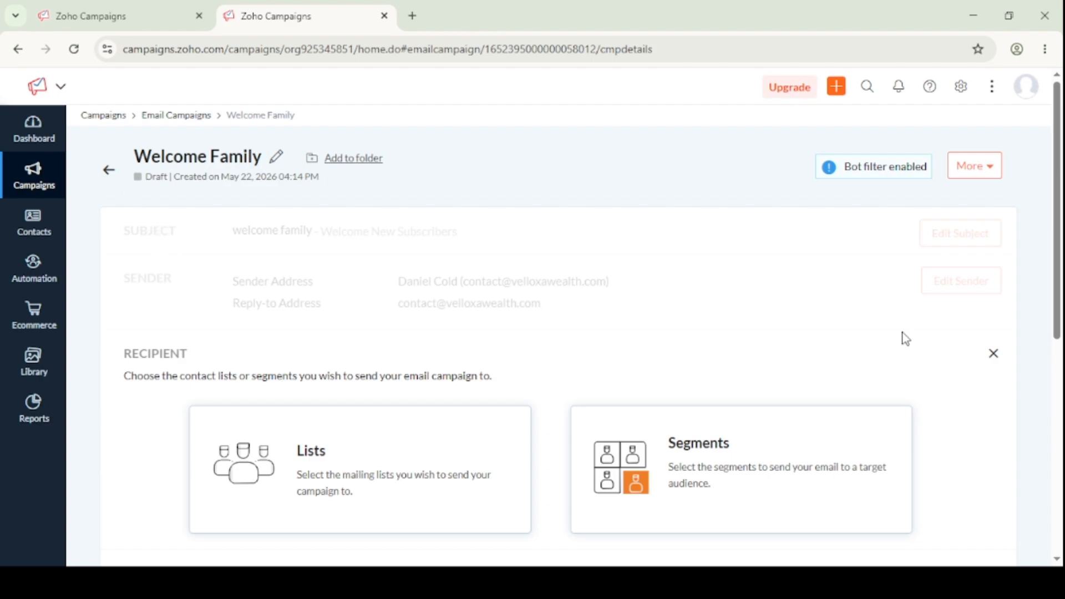
pyautogui.click(990, 356)
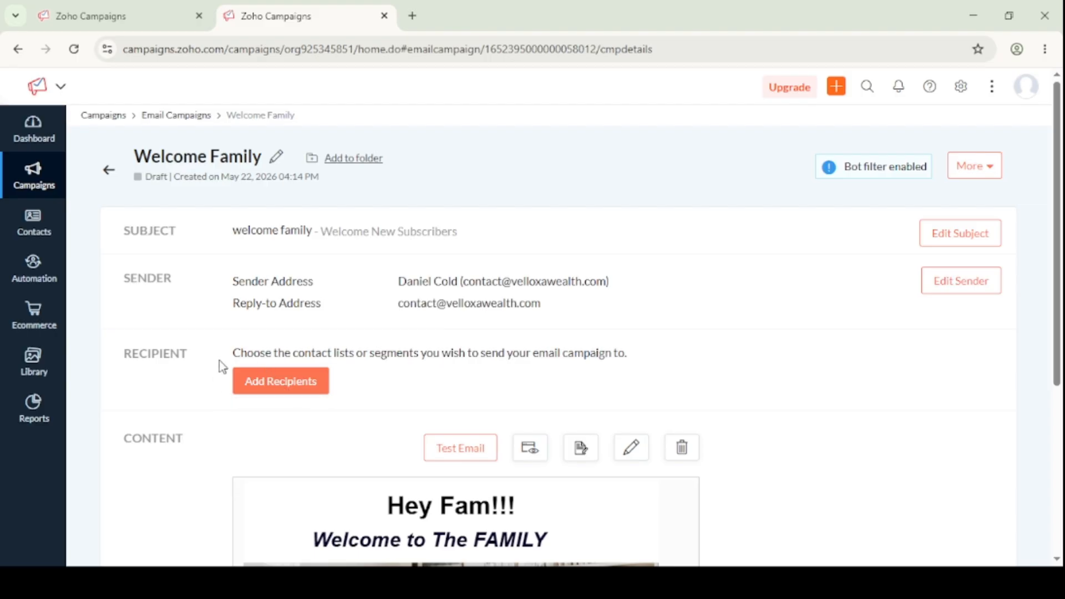
pyautogui.click(263, 383)
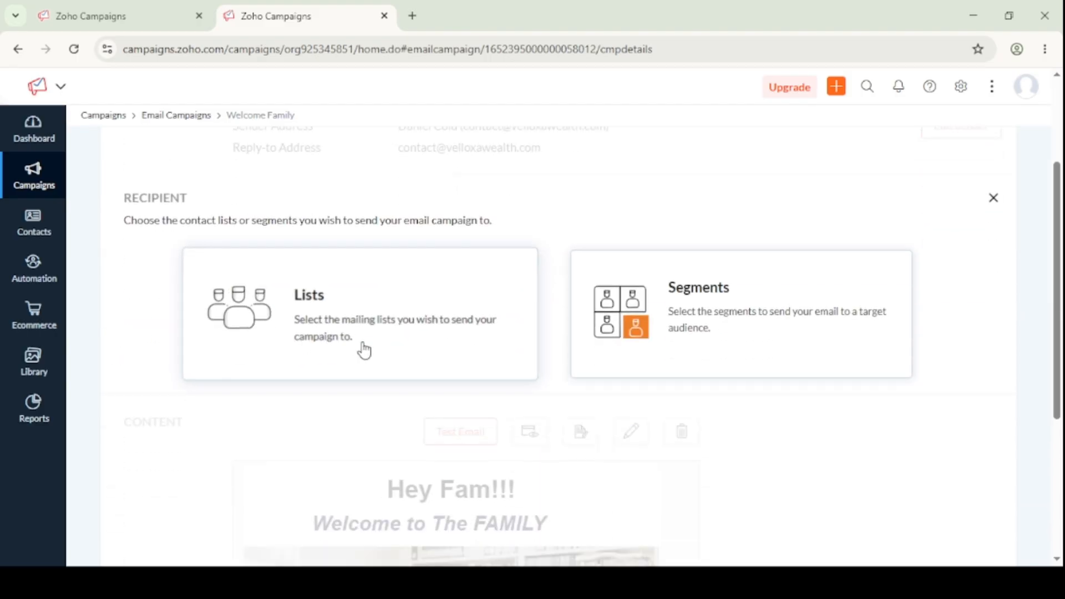
pyautogui.click(358, 339)
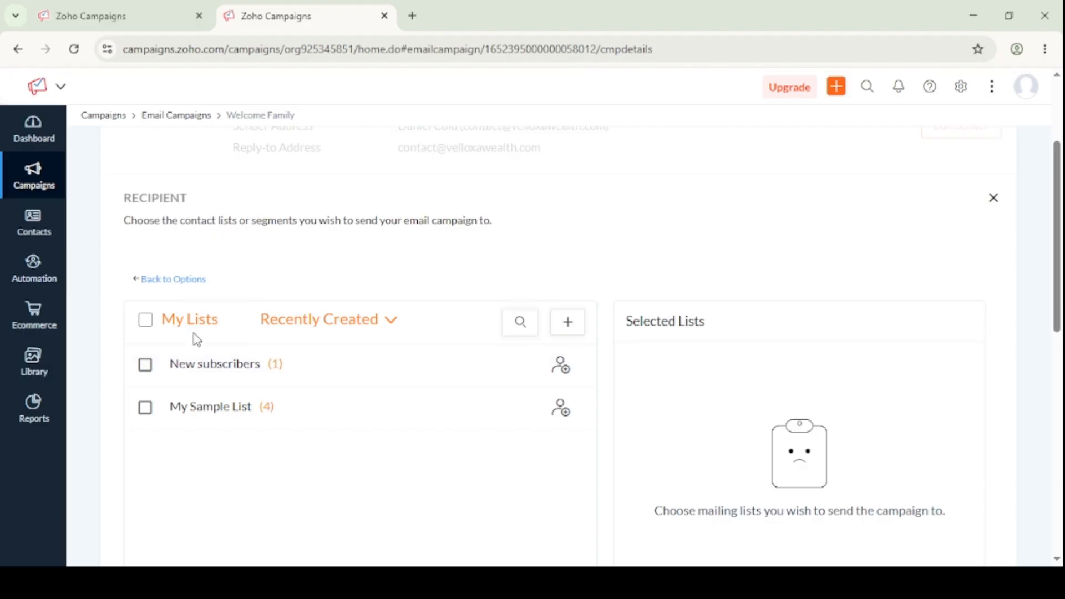
pyautogui.click(146, 366)
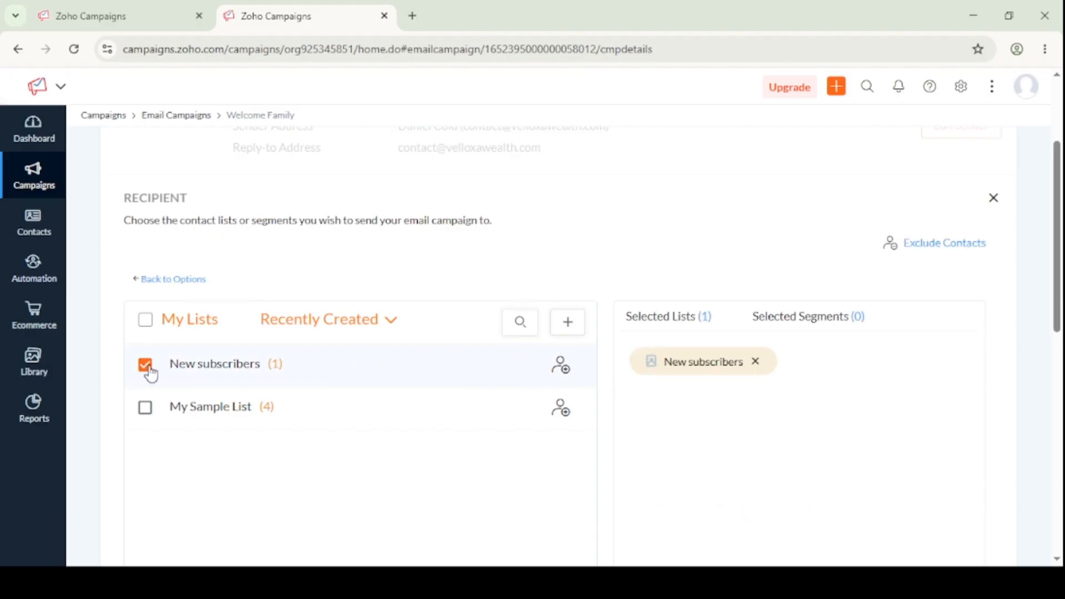
pyautogui.click(148, 413)
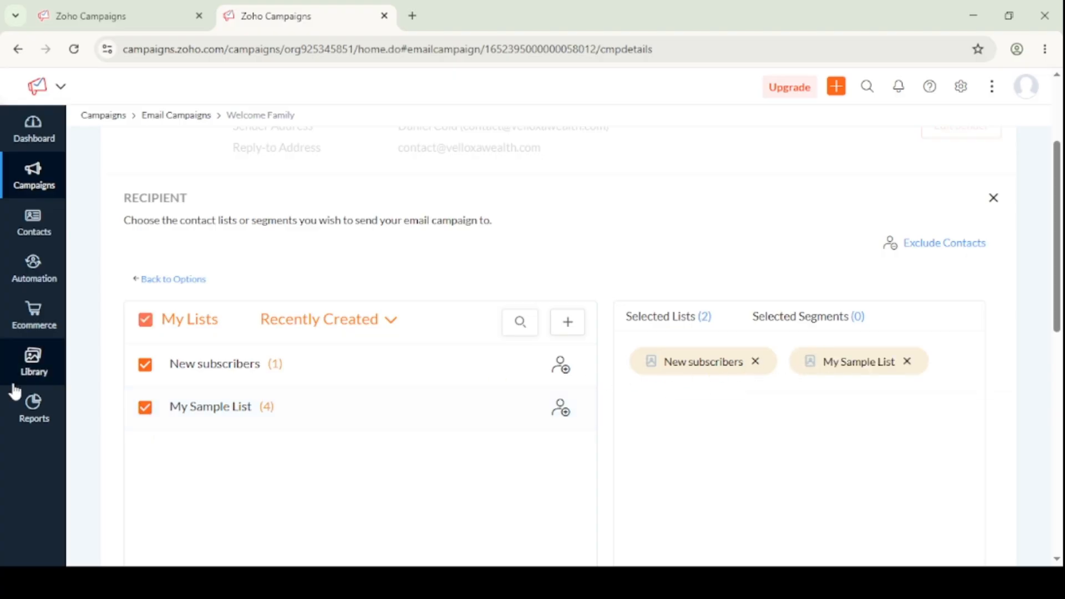
pyautogui.scroll(-1, 266, 383)
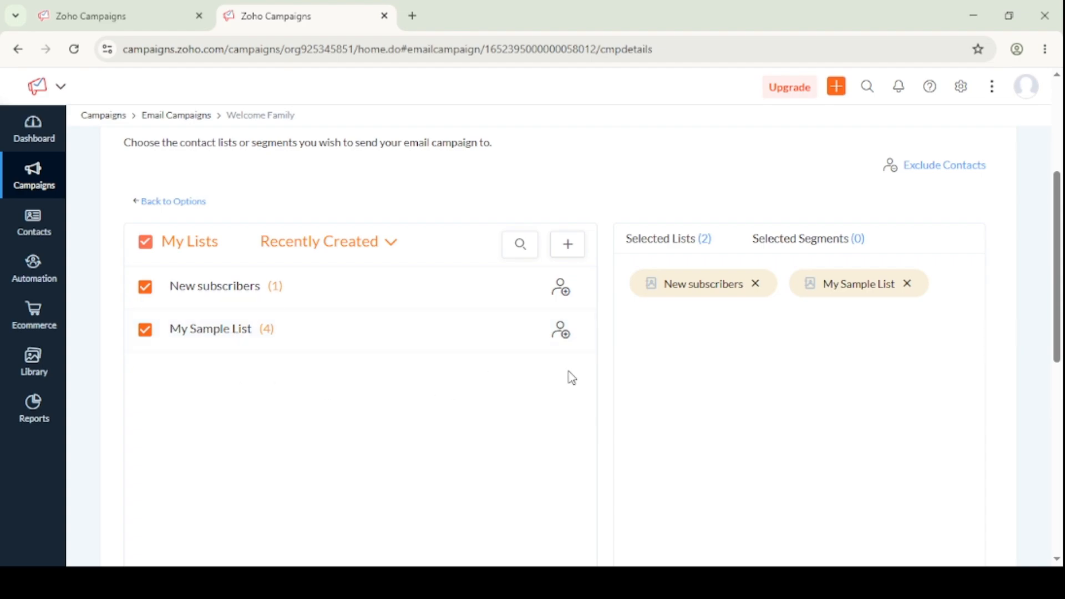
pyautogui.scroll(-5, 705, 305)
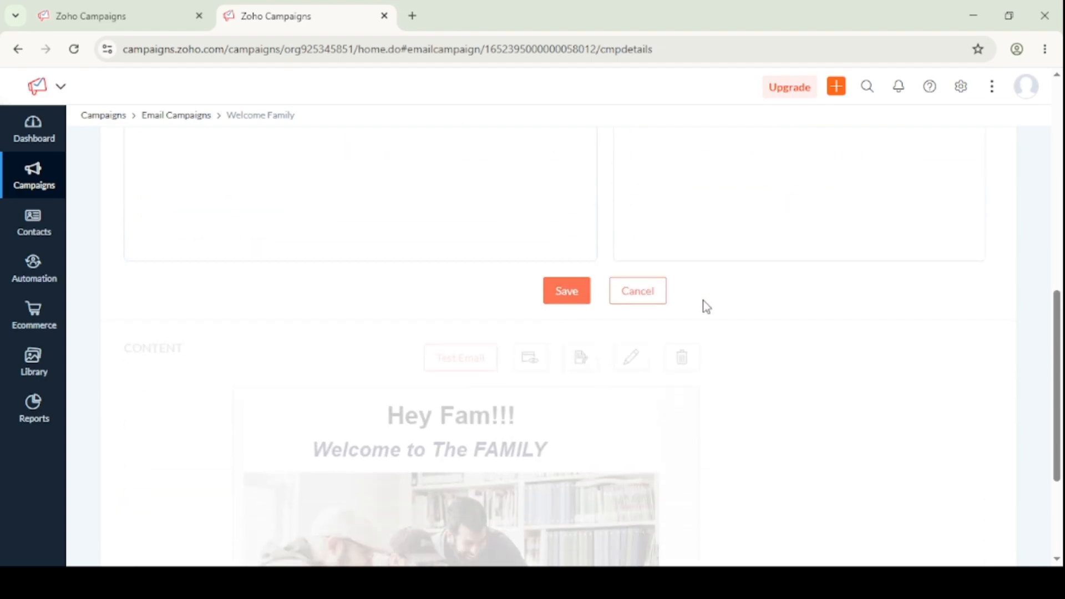
pyautogui.scroll(2, 683, 294)
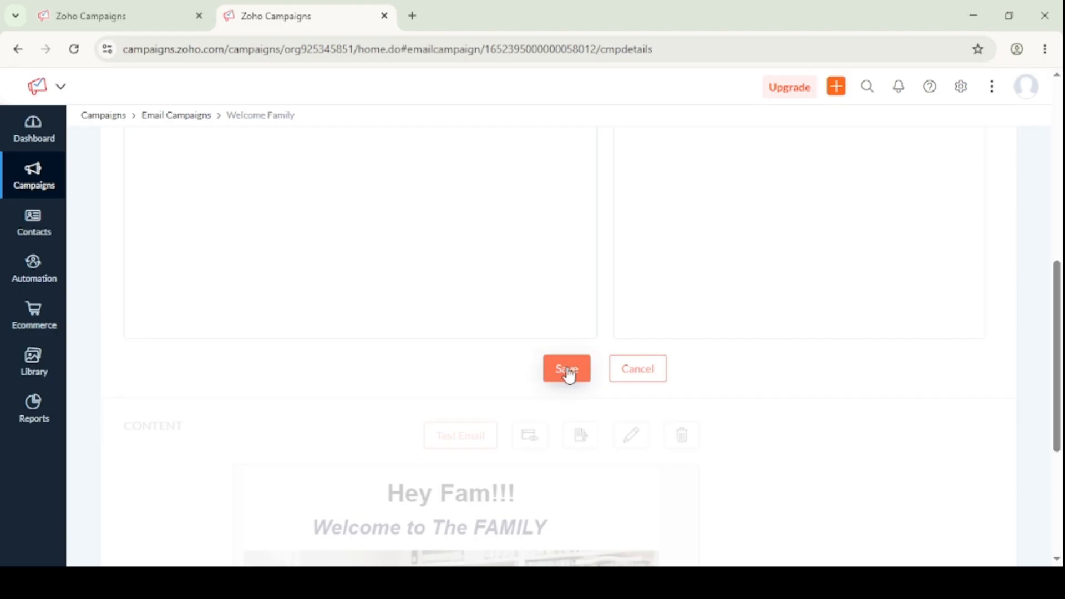
pyautogui.click(566, 370)
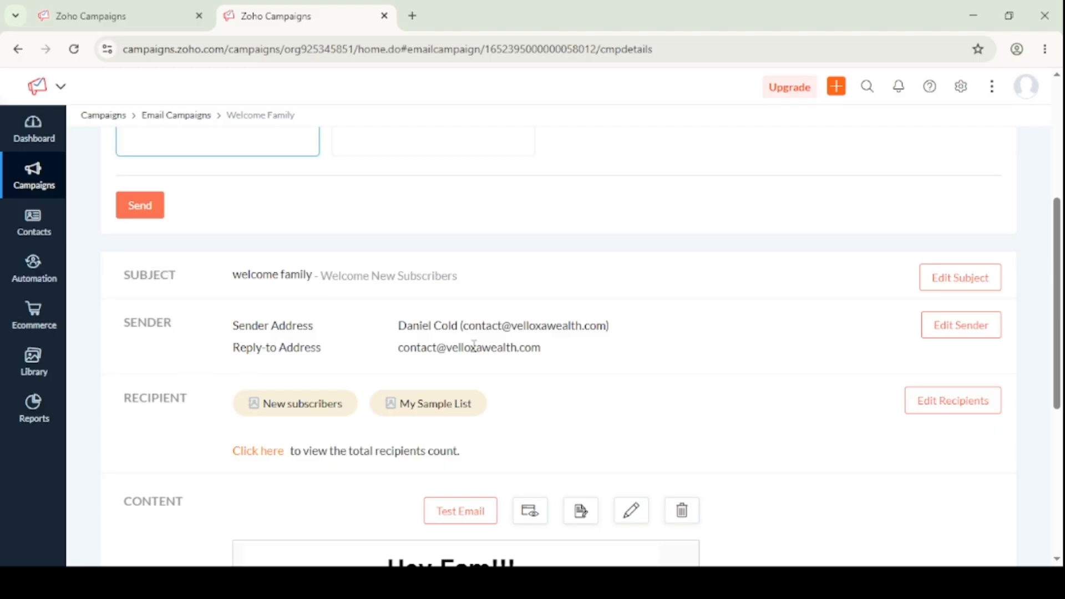
# Look over the Welcome Family campaign's subject, sender, recipients and content preview, and return to its launch options.
pyautogui.scroll(-2, 269, 361)
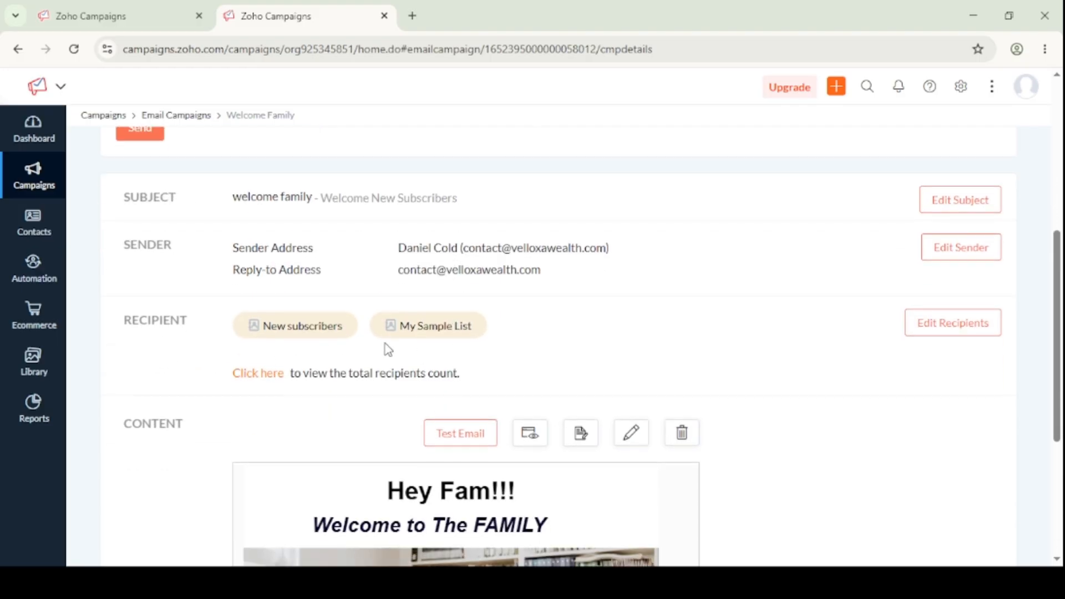
pyautogui.scroll(-3, 266, 435)
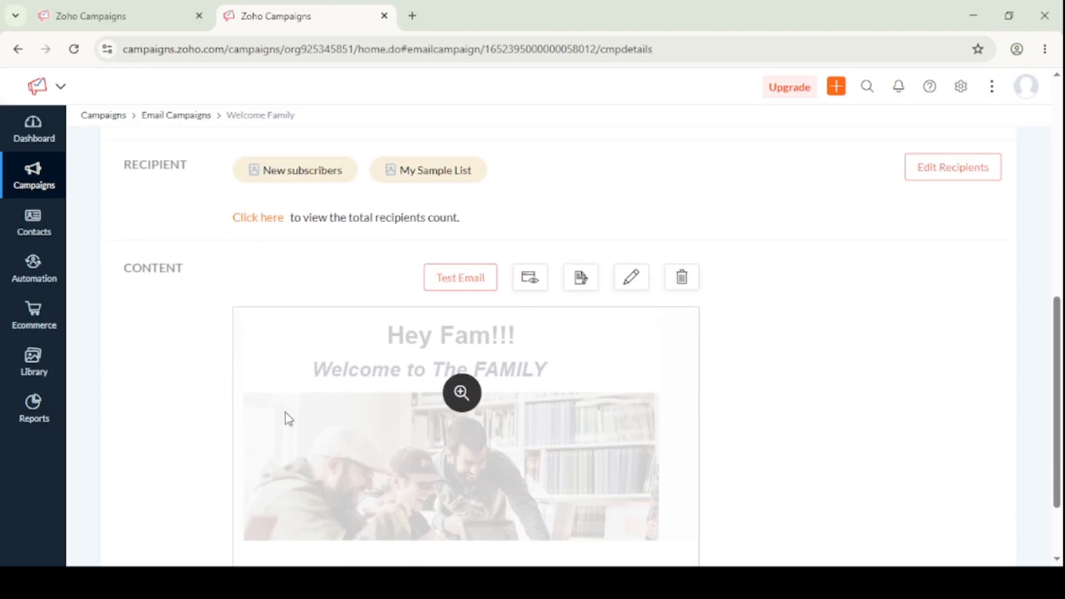
pyautogui.scroll(10, 350, 351)
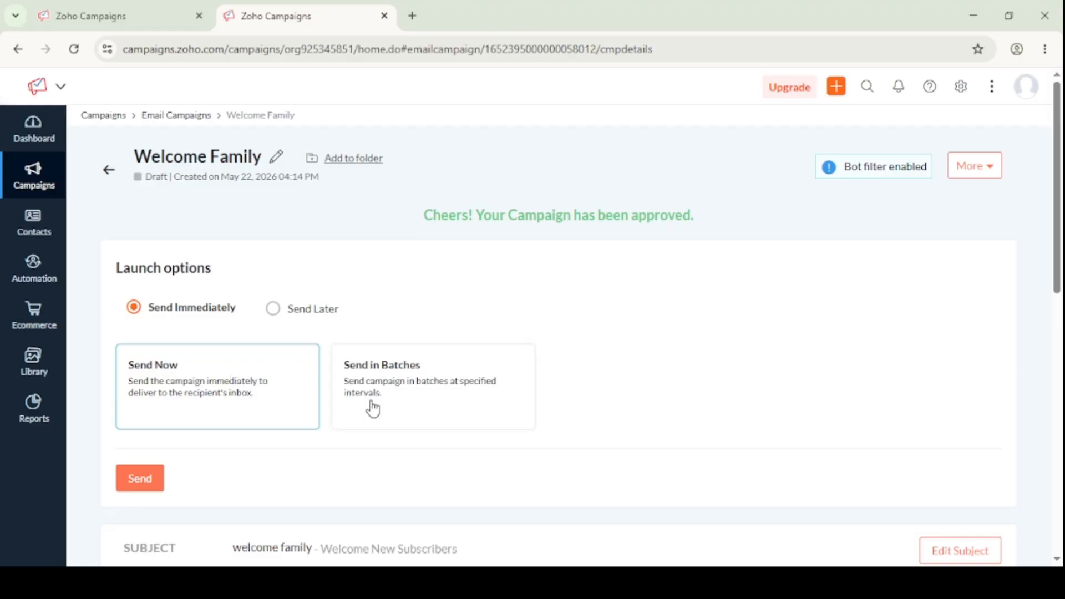
# Examine the batch and interval choices for sending in batches and the Send Later scheduling options, returning to Send Immediately with Send Now.
pyautogui.click(398, 393)
pyautogui.scroll(-3, 382, 388)
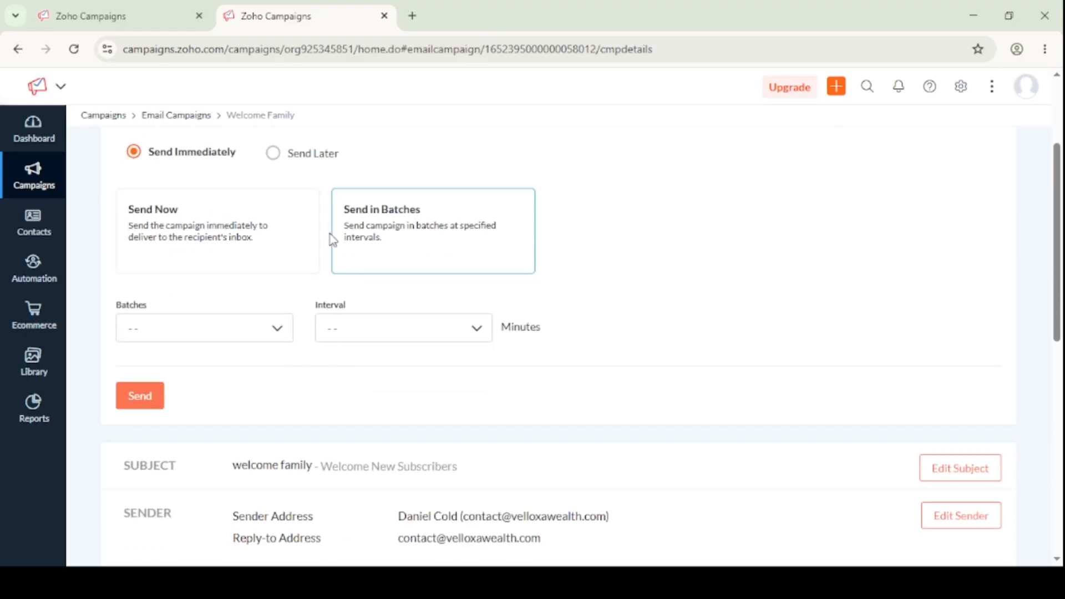
pyautogui.click(279, 343)
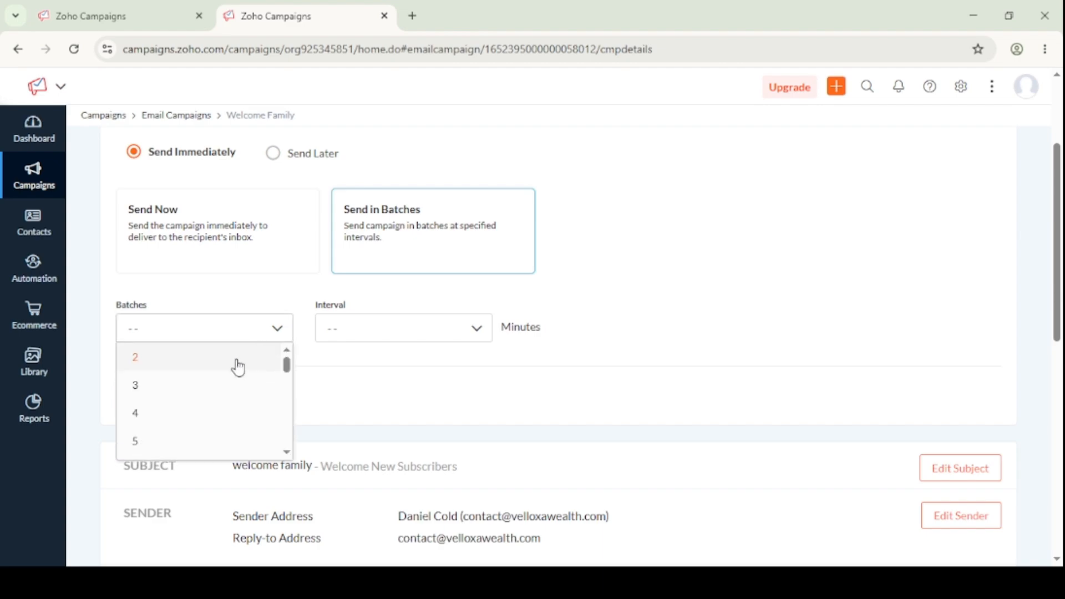
pyautogui.click(441, 332)
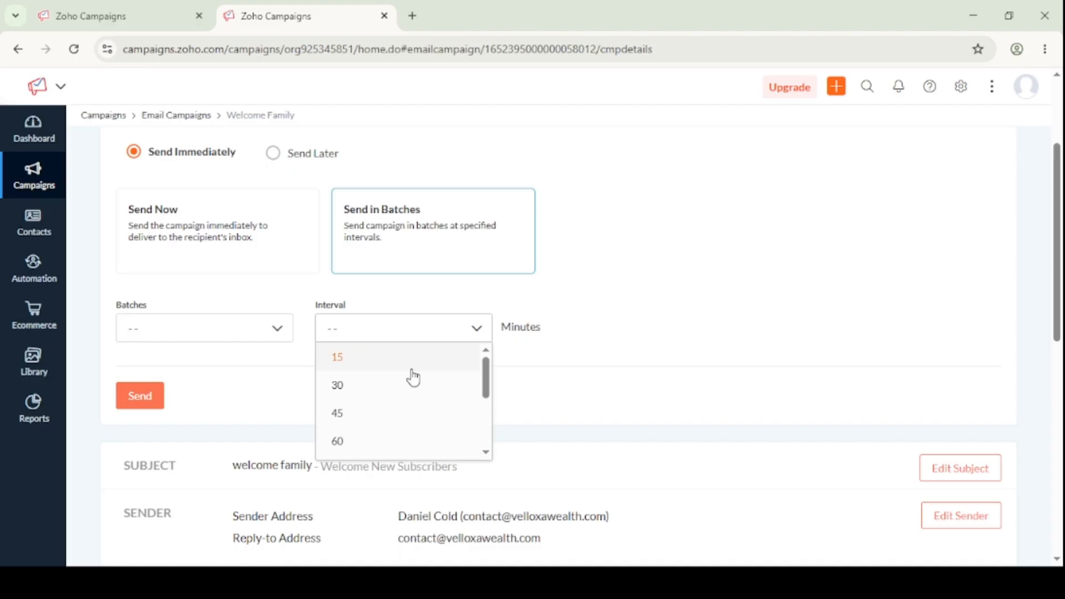
pyautogui.click(285, 340)
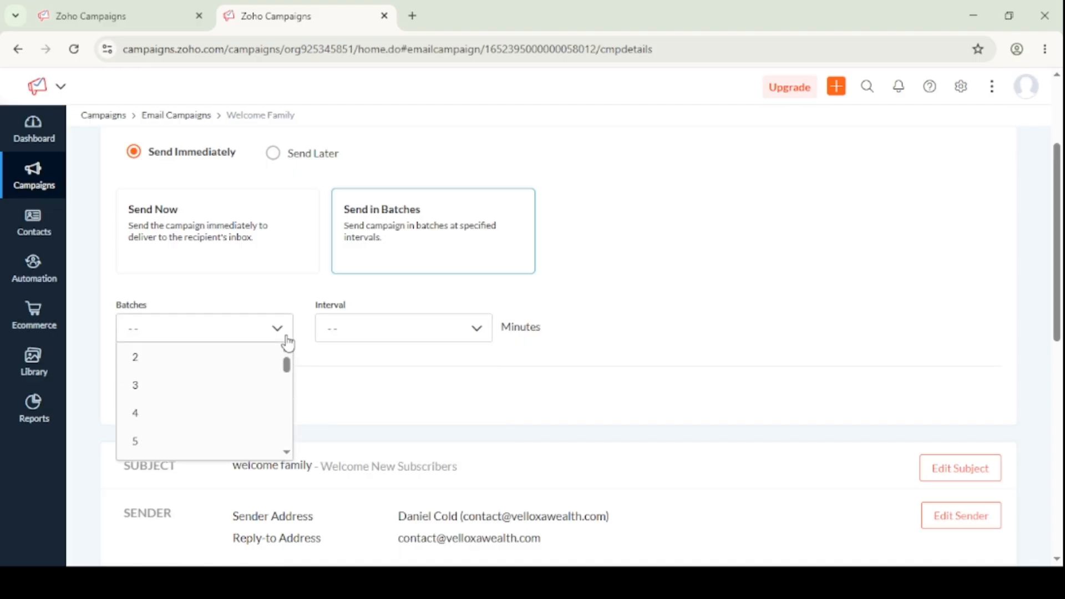
pyautogui.click(245, 238)
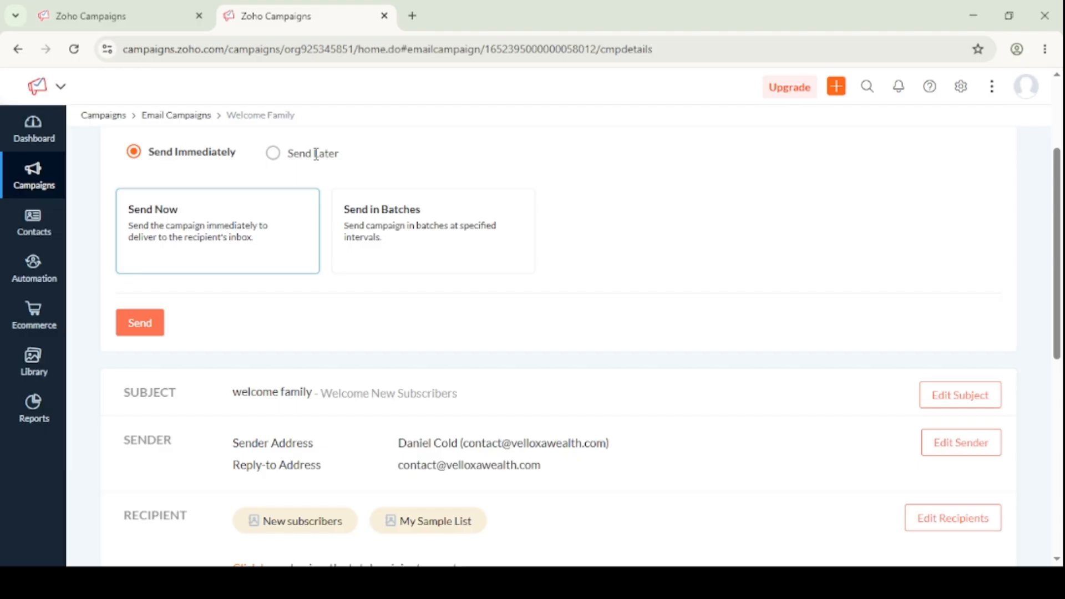
pyautogui.click(272, 158)
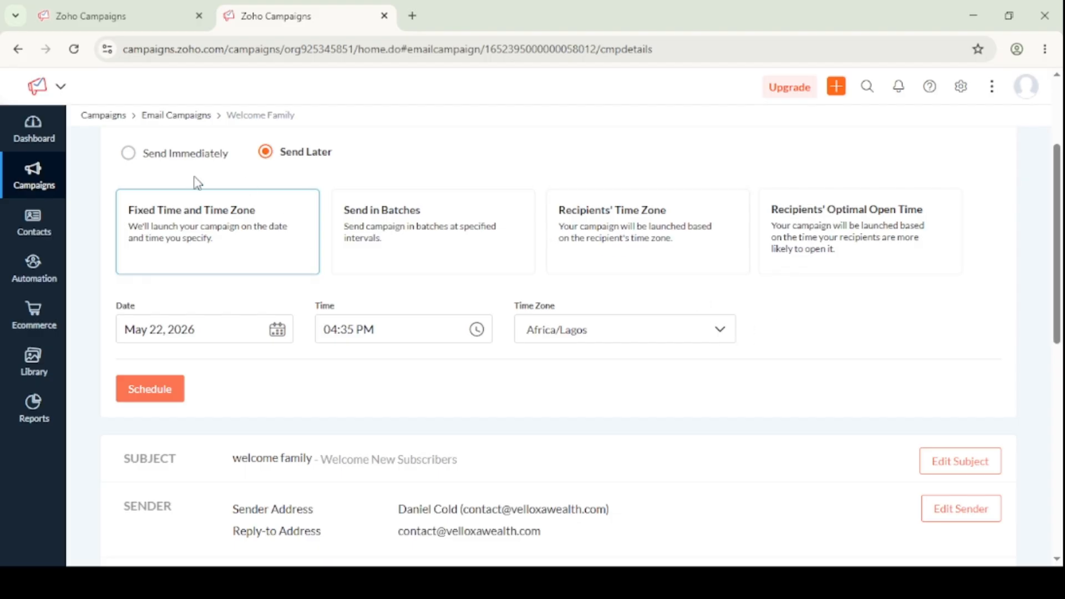
pyautogui.click(130, 153)
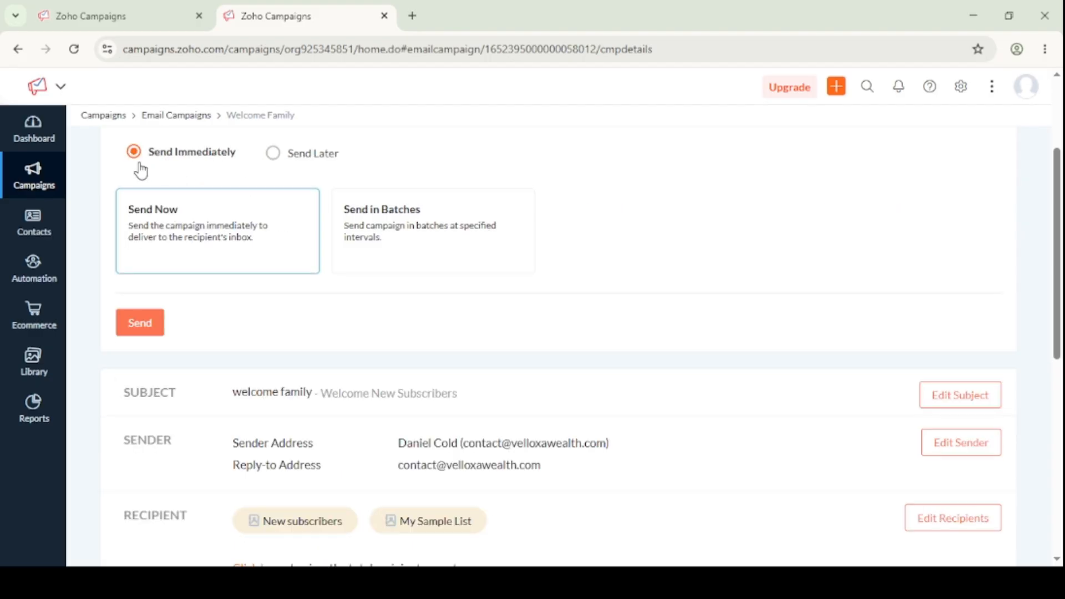
# Start sending the campaign and fill in the company's phone number and the industry Art, Architecture & Design.
pyautogui.click(140, 323)
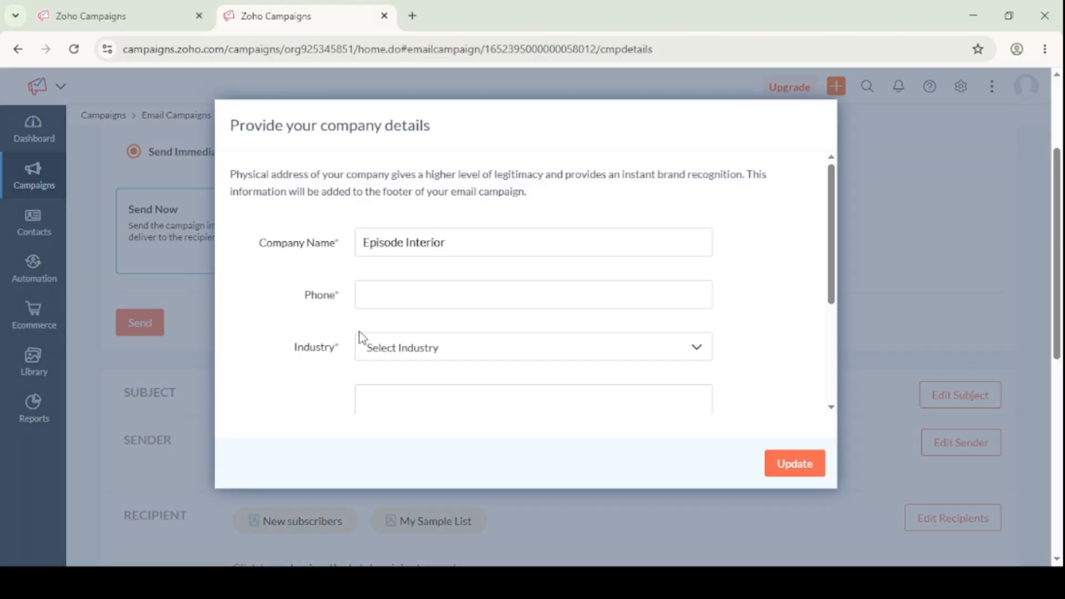
pyautogui.click(469, 292)
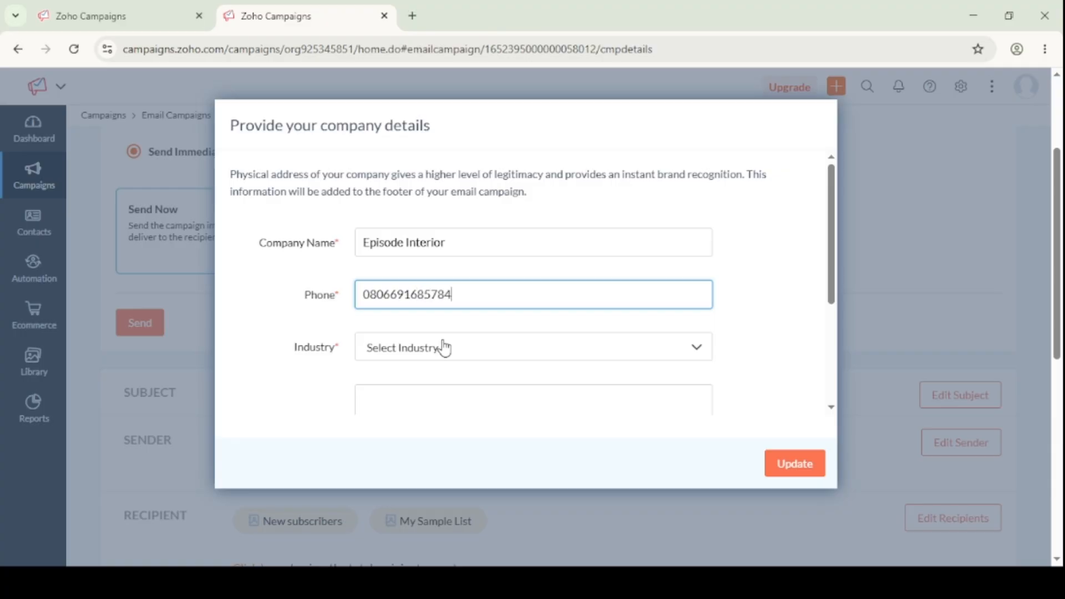
pyautogui.click(457, 353)
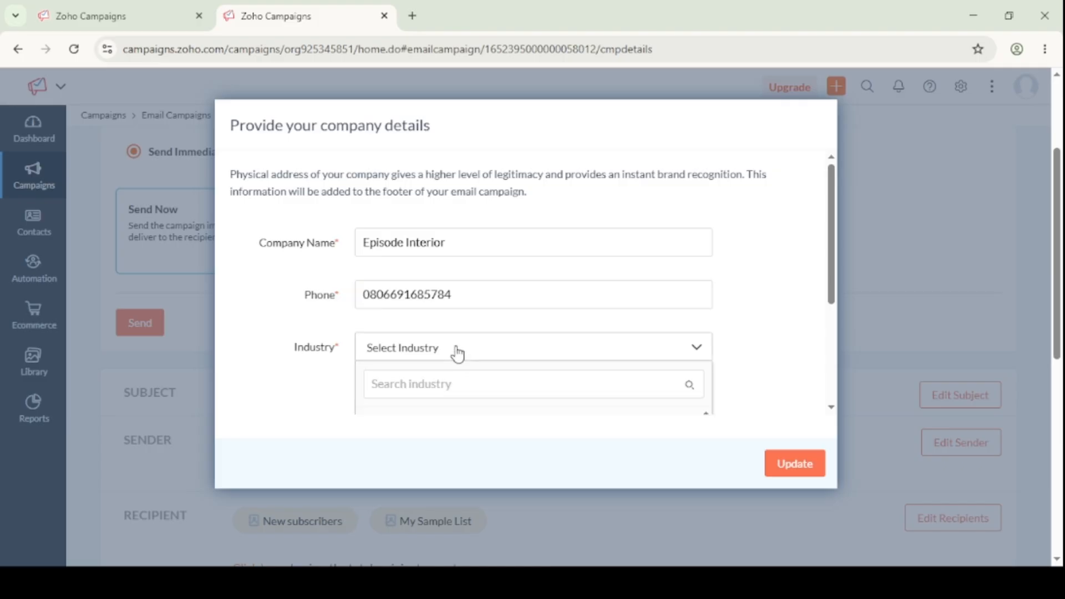
pyautogui.scroll(-3, 525, 369)
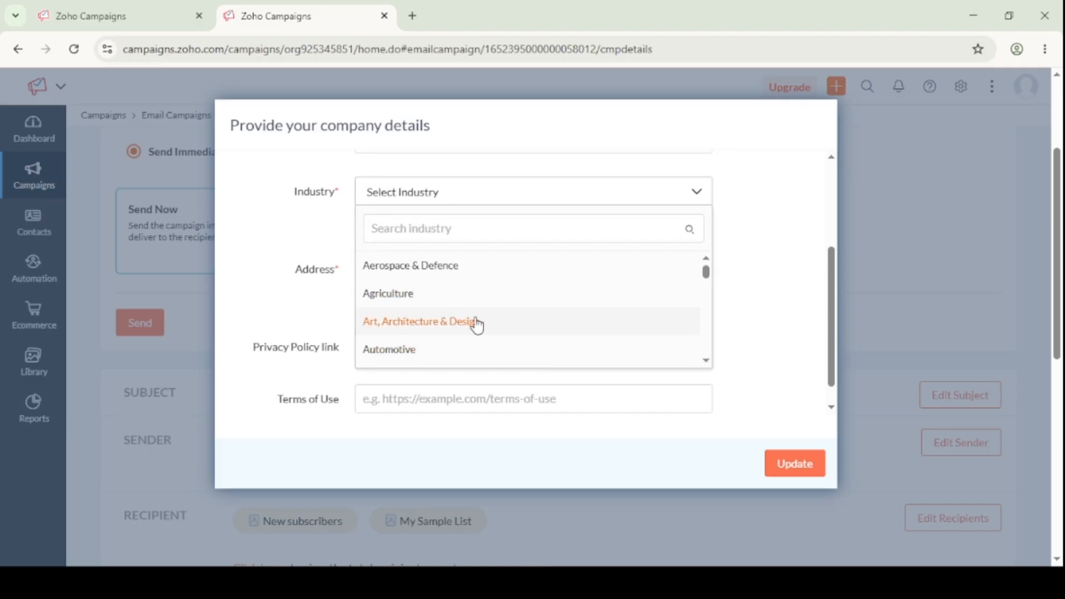
pyautogui.click(497, 323)
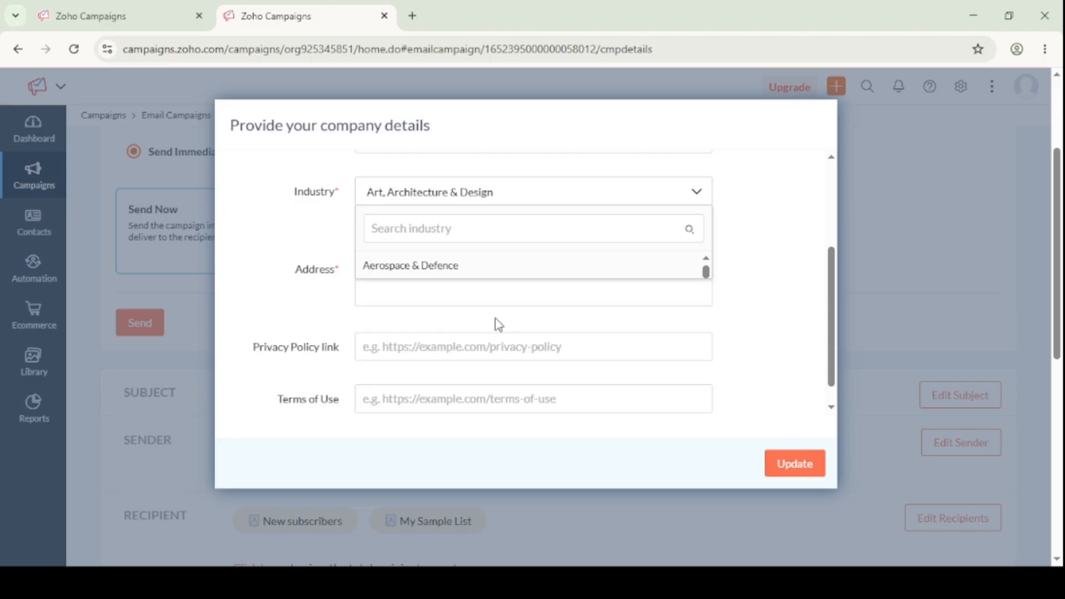
# Fill in the company's address, update the company details, and confirm sending the campaign now.
pyautogui.click(541, 273)
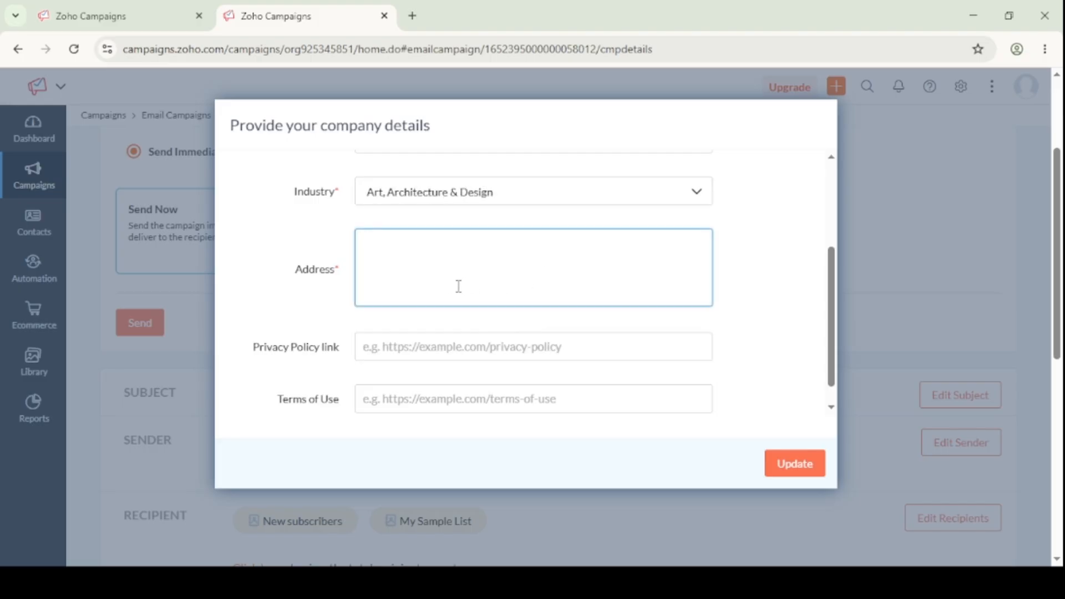
pyautogui.write('@')
pyautogui.click(775, 463)
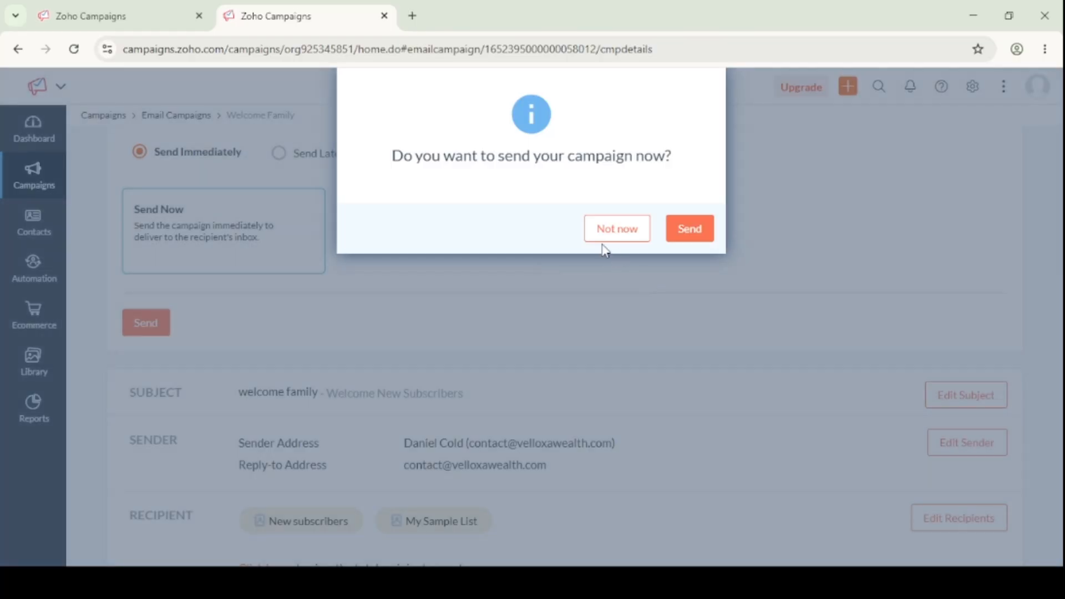
pyautogui.click(710, 235)
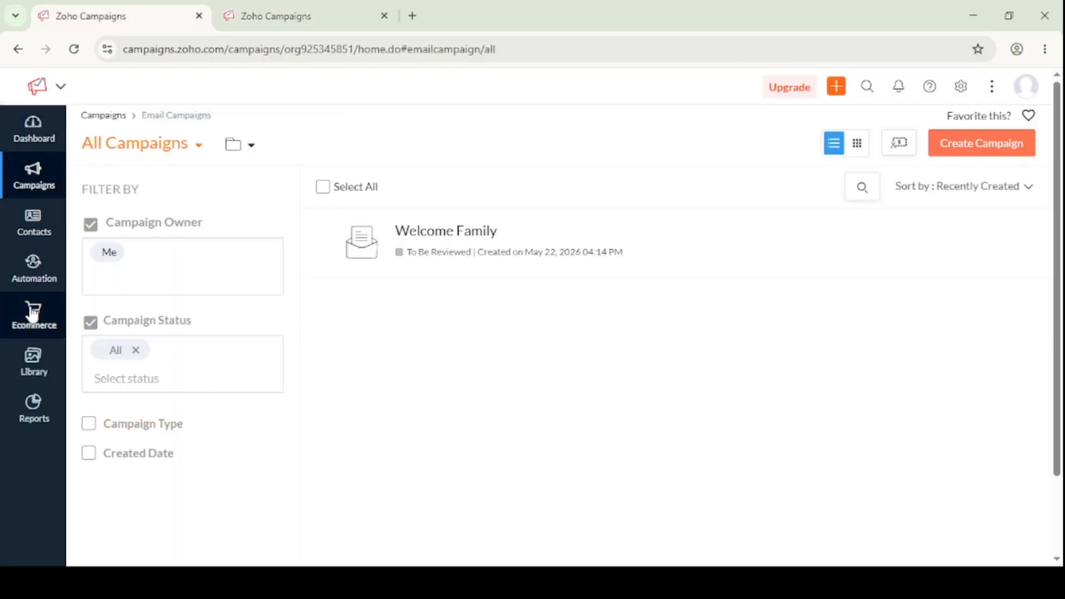
# Look over the available report types, including Sent Campaigns, Campaign-based Reports and List-based Reports.
pyautogui.click(41, 395)
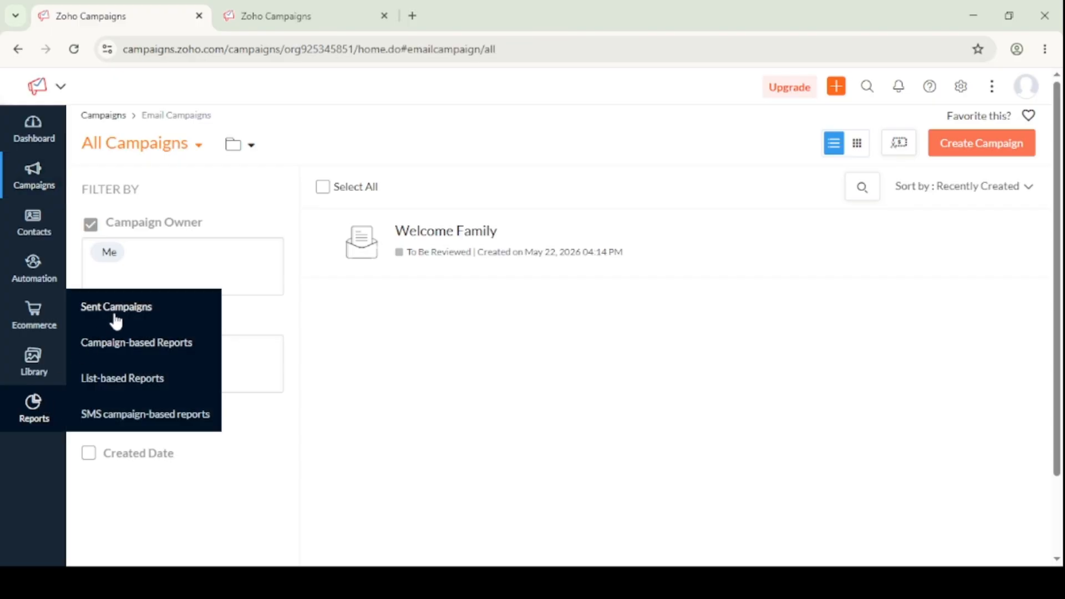
pyautogui.click(131, 304)
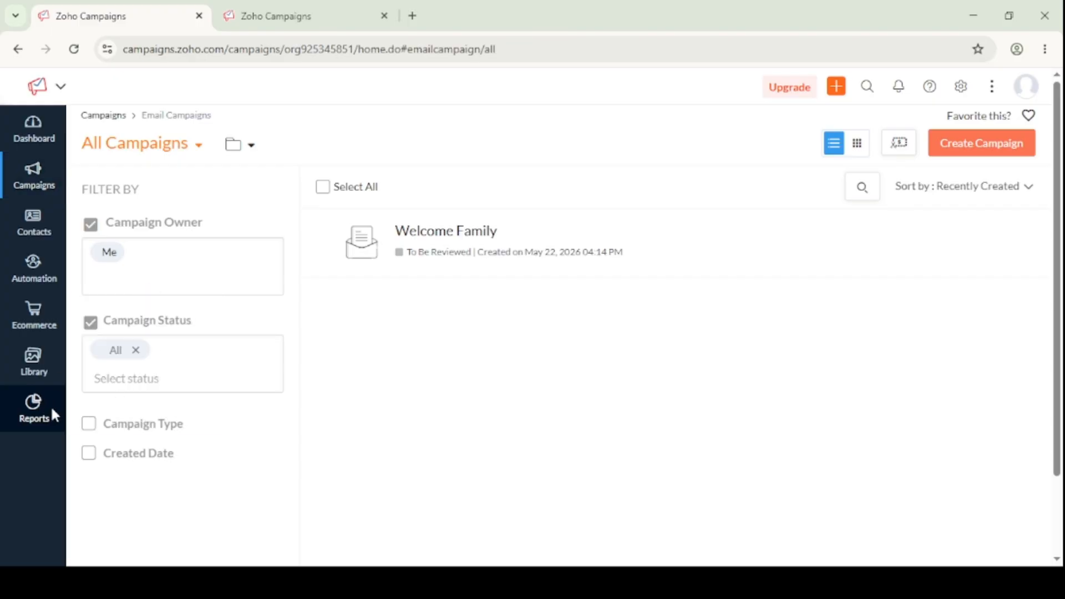
pyautogui.moveTo(55, 399)
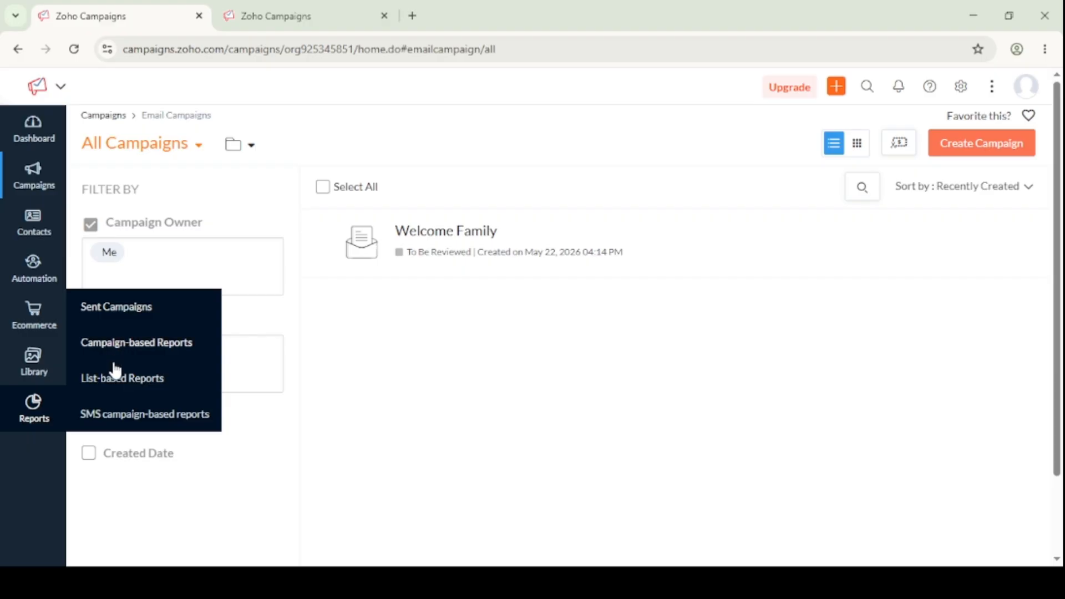